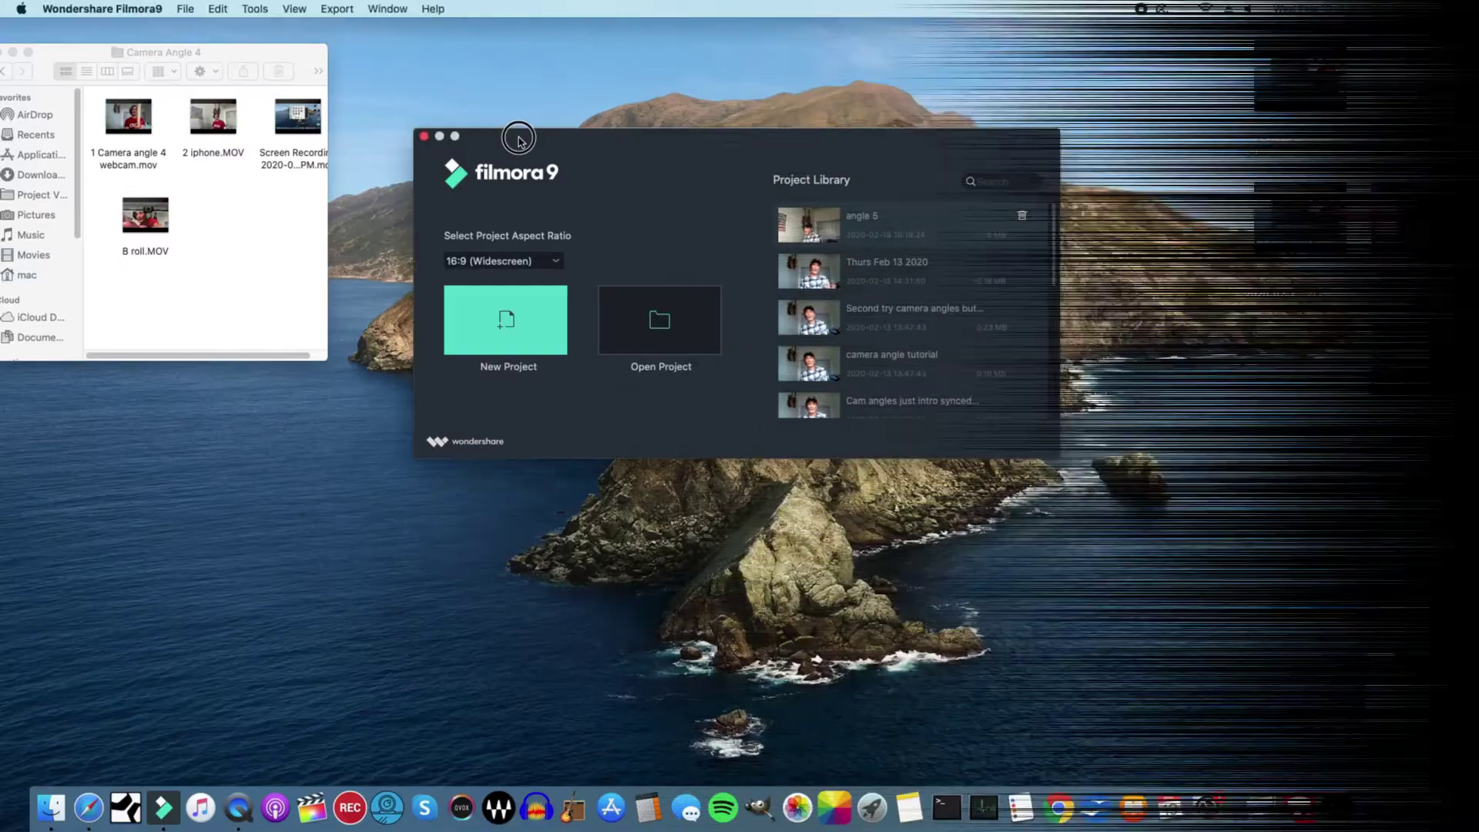
# - Force-quit Safari through the Apple menu's Force Quit Applications window, then close it
pyautogui.moveTo(518, 141); pyautogui.dragTo(460, 103)
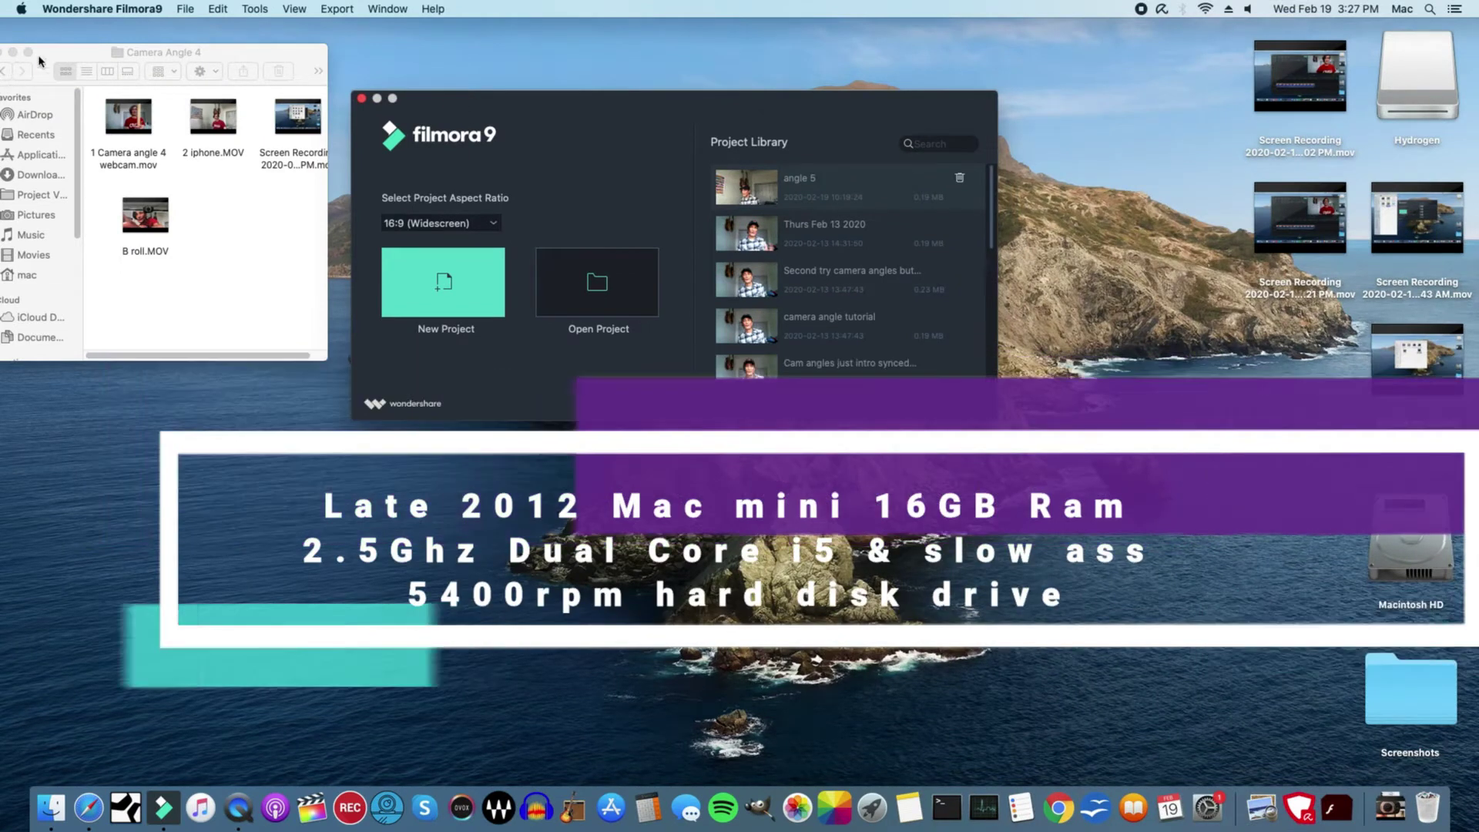
pyautogui.click(17, 11)
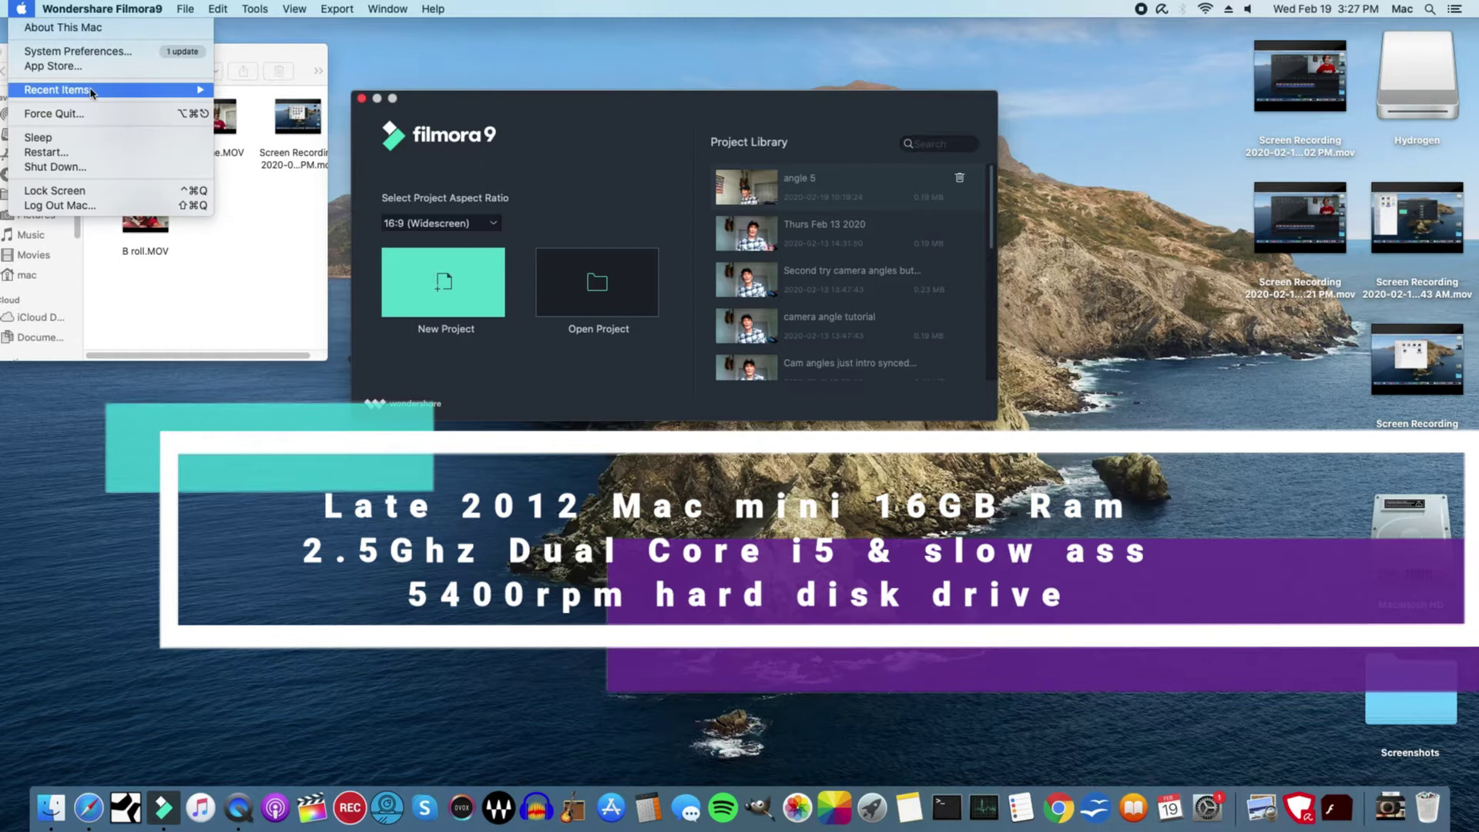
pyautogui.click(54, 114)
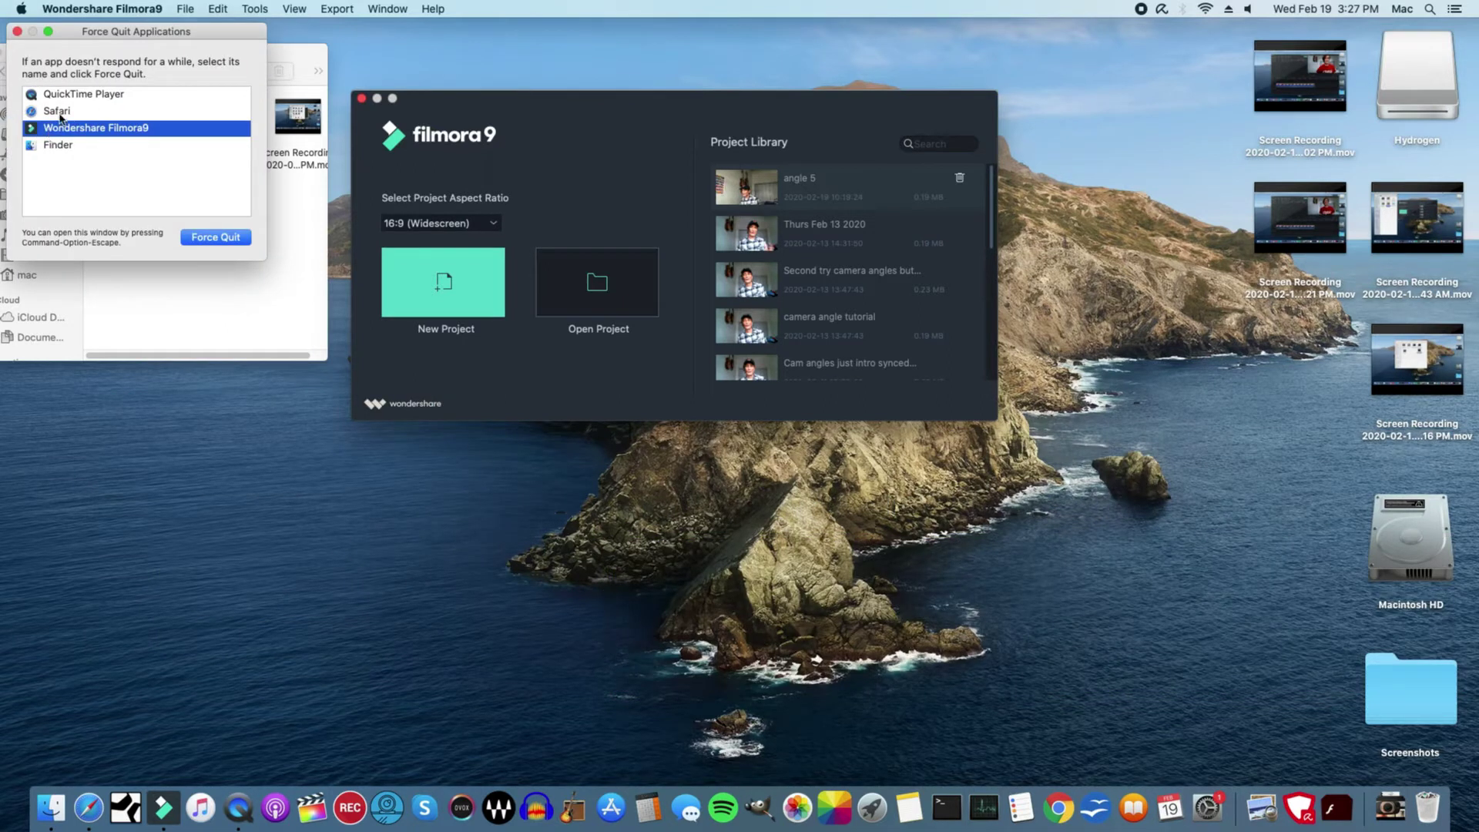
pyautogui.click(58, 117)
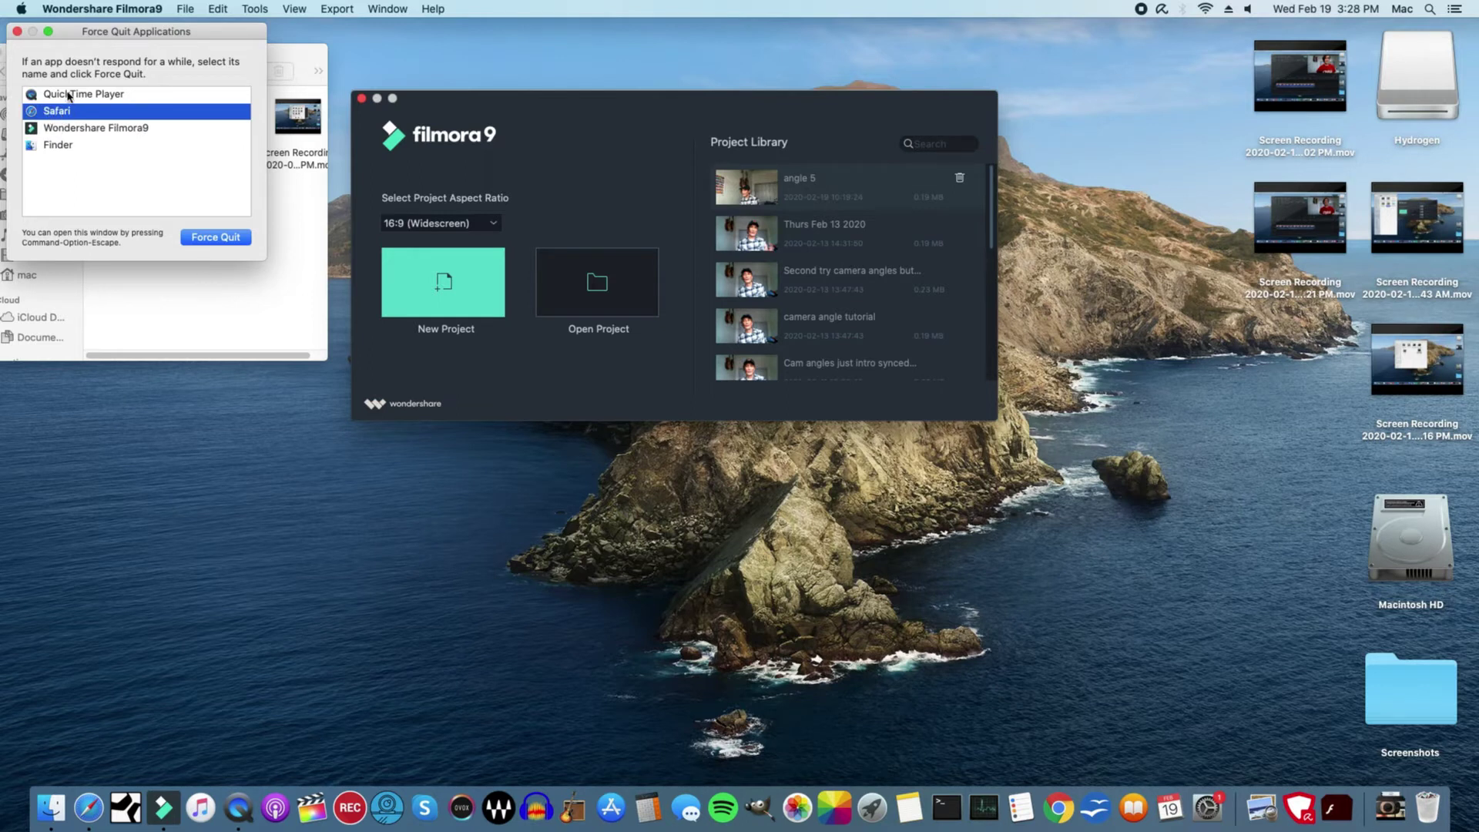
pyautogui.click(206, 239)
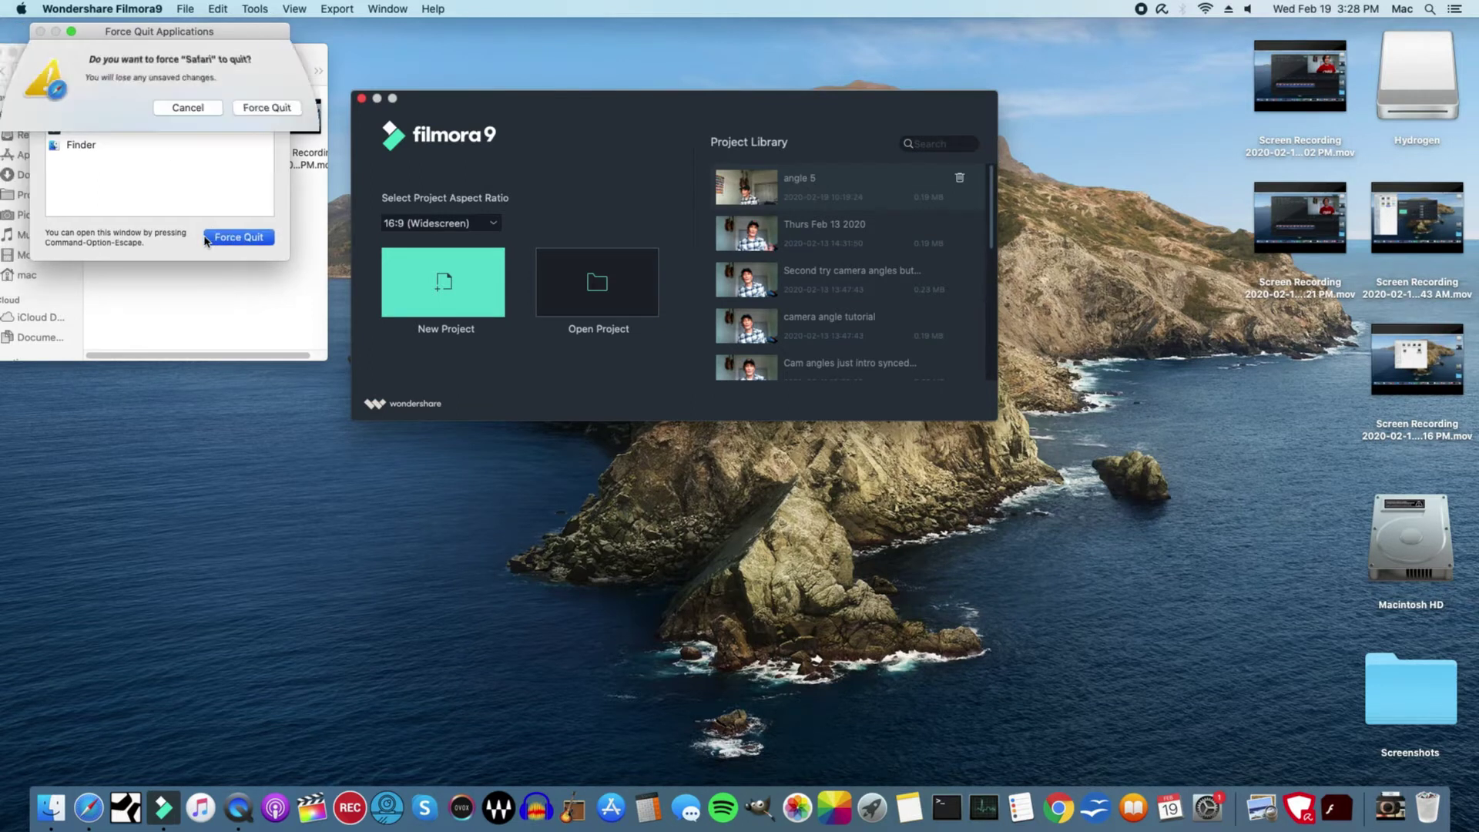
pyautogui.click(262, 106)
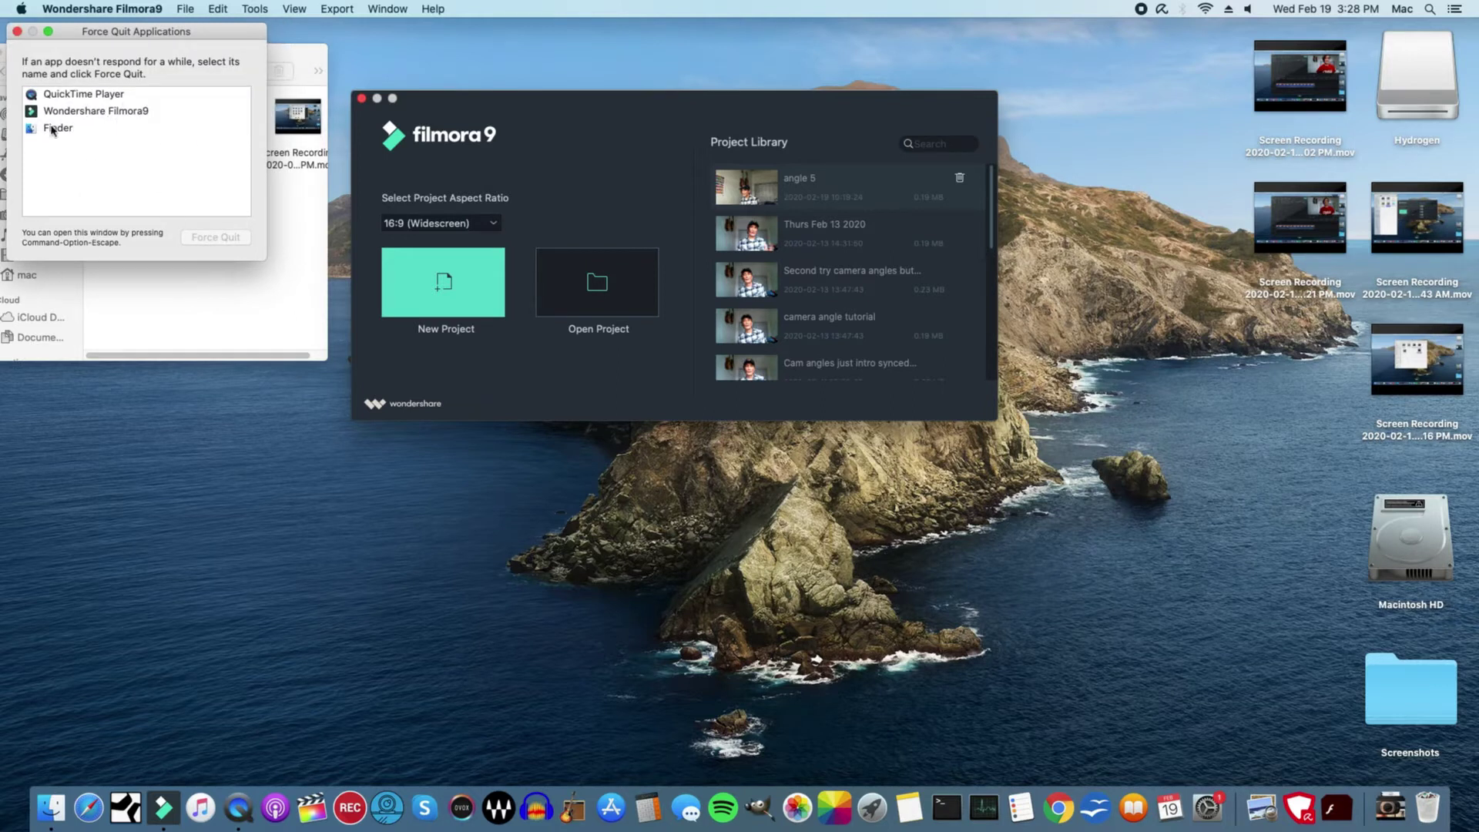
pyautogui.click(17, 31)
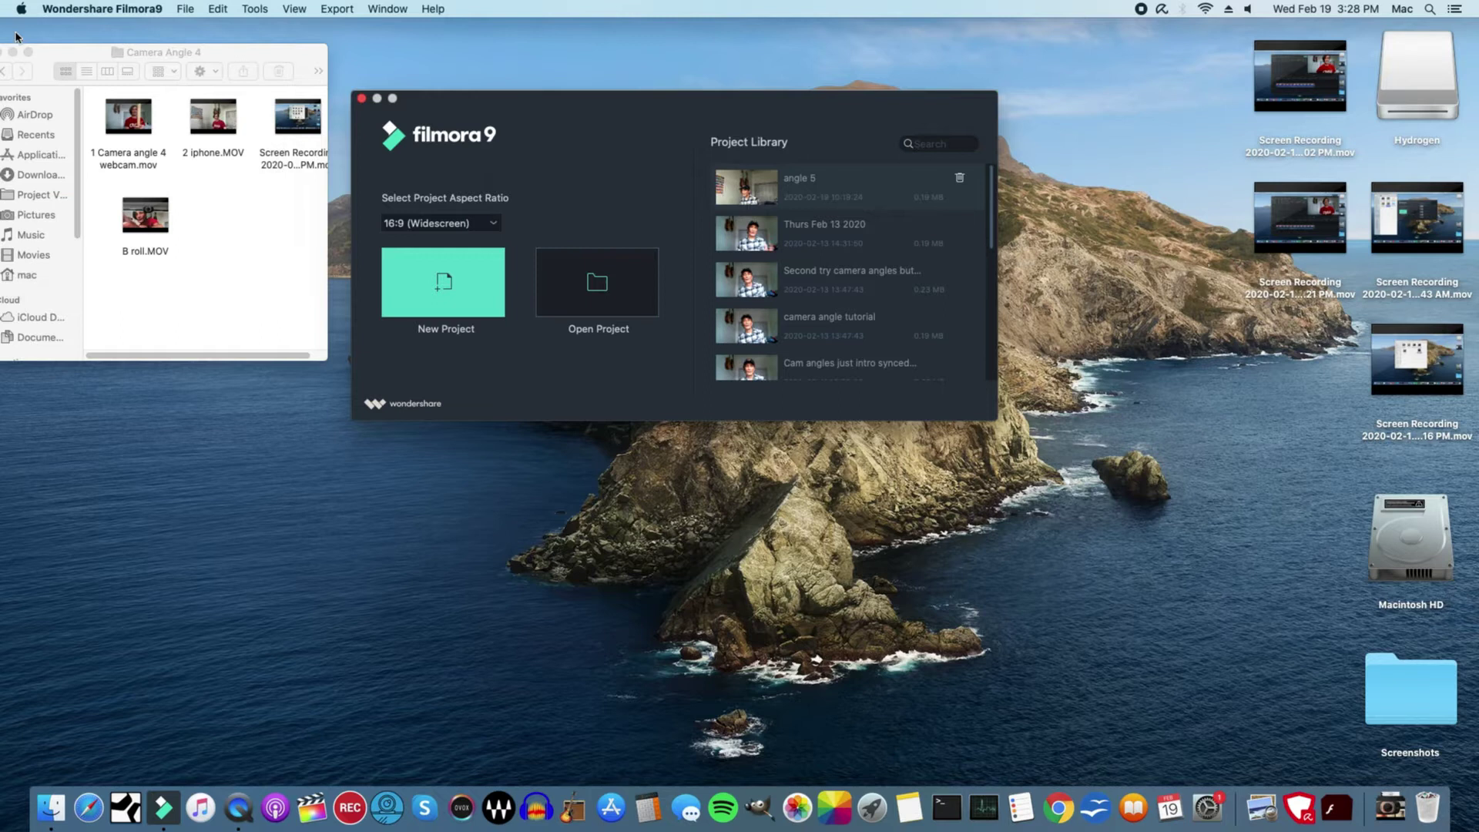
# - Start a new project, import the 1 Camera angle 4 webcam and 2 iphone clips, and go full screen
pyautogui.click(468, 290)
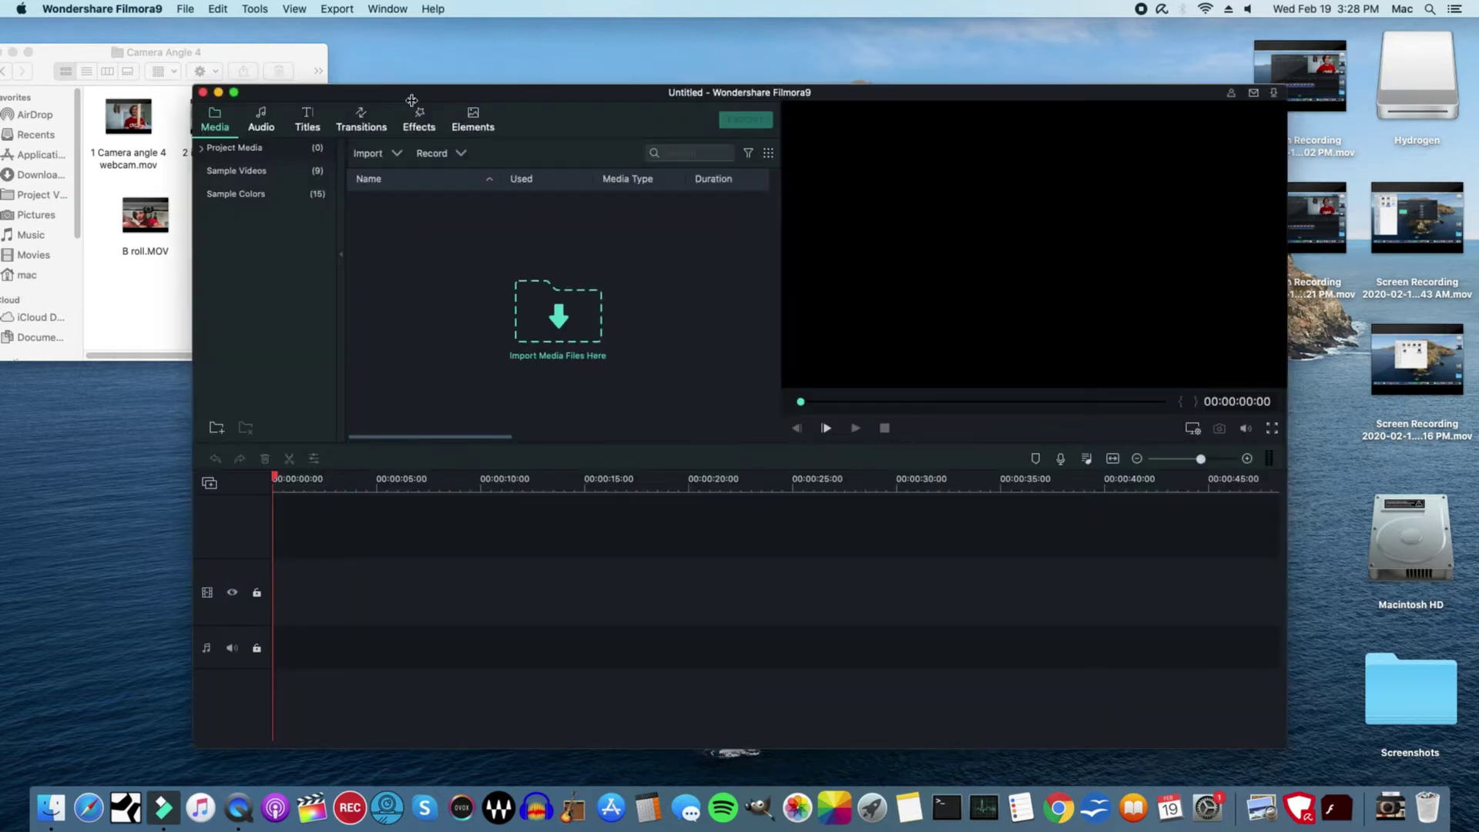
pyautogui.moveTo(407, 95); pyautogui.dragTo(566, 58)
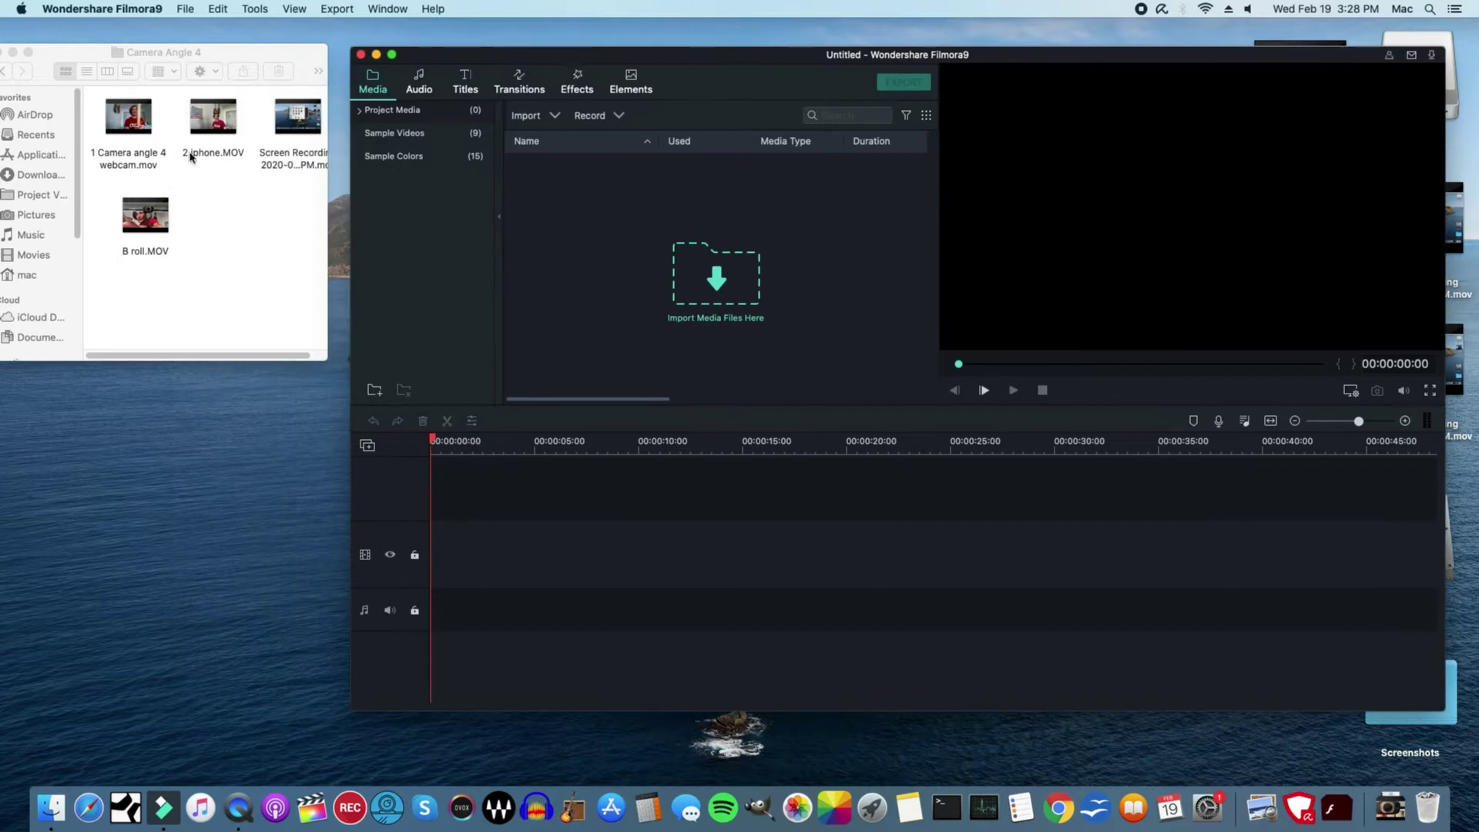
pyautogui.moveTo(141, 131); pyautogui.dragTo(594, 270)
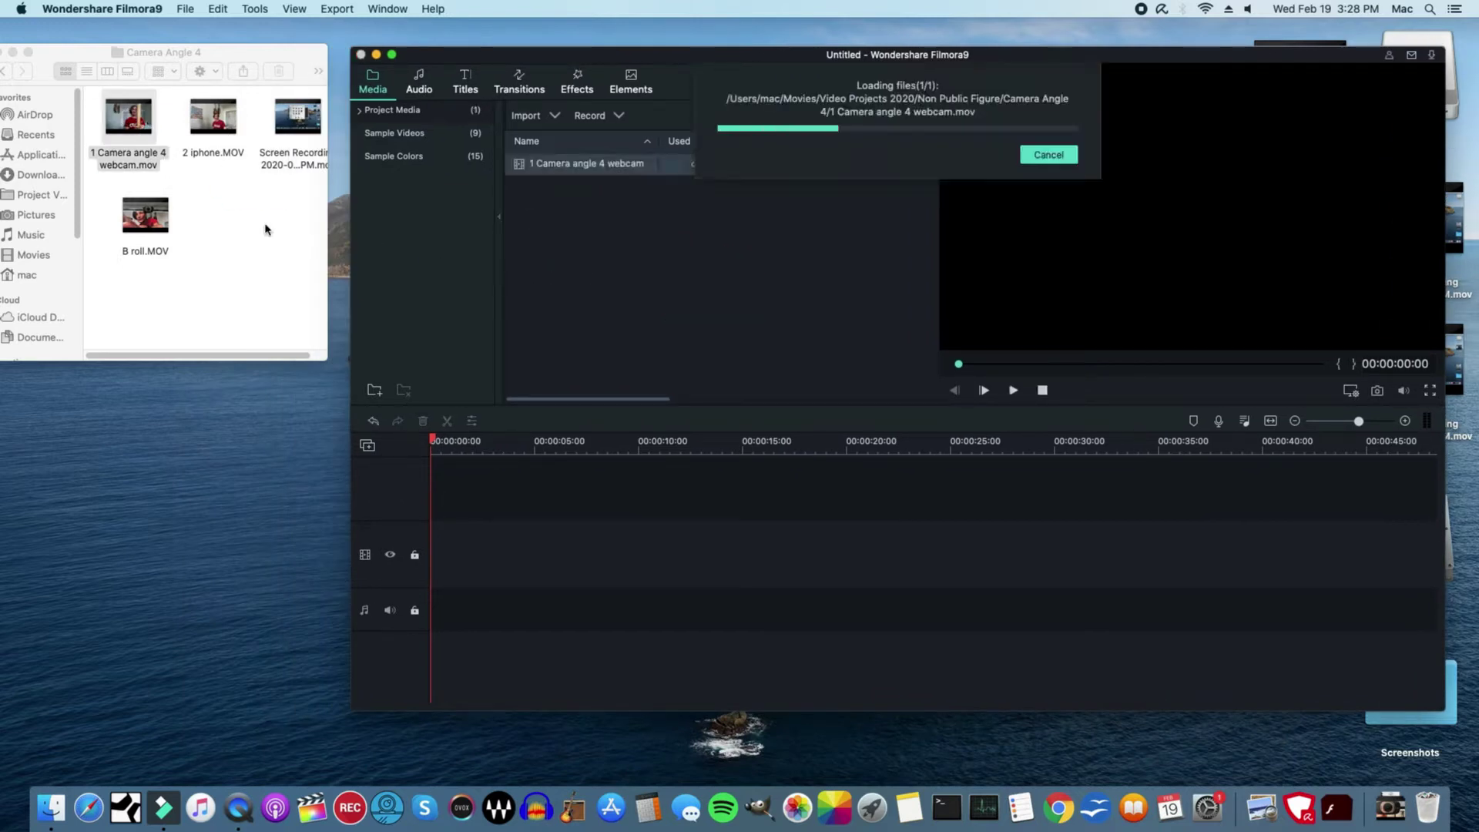
pyautogui.moveTo(227, 128); pyautogui.dragTo(610, 241)
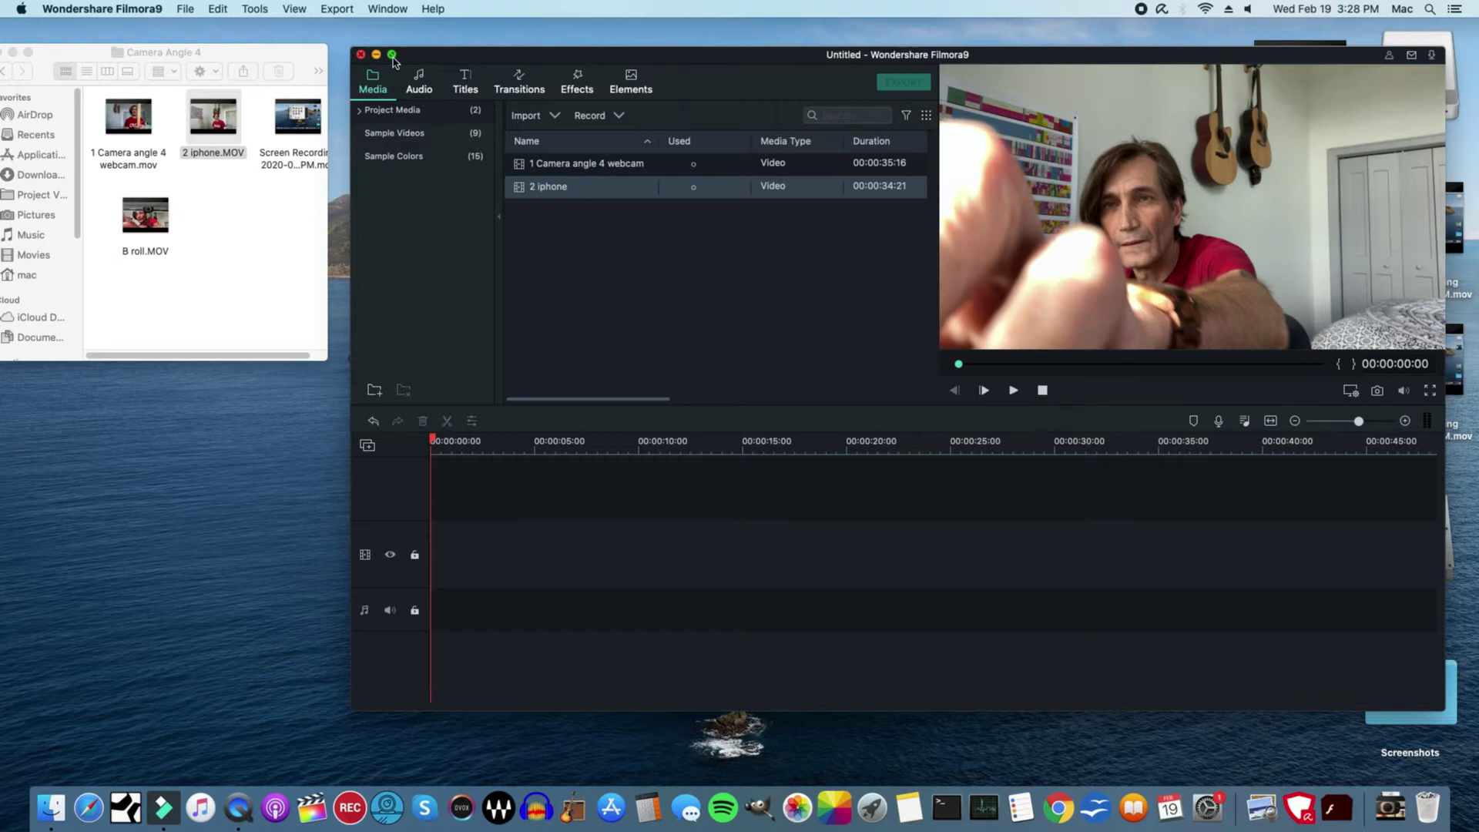
pyautogui.click(391, 55)
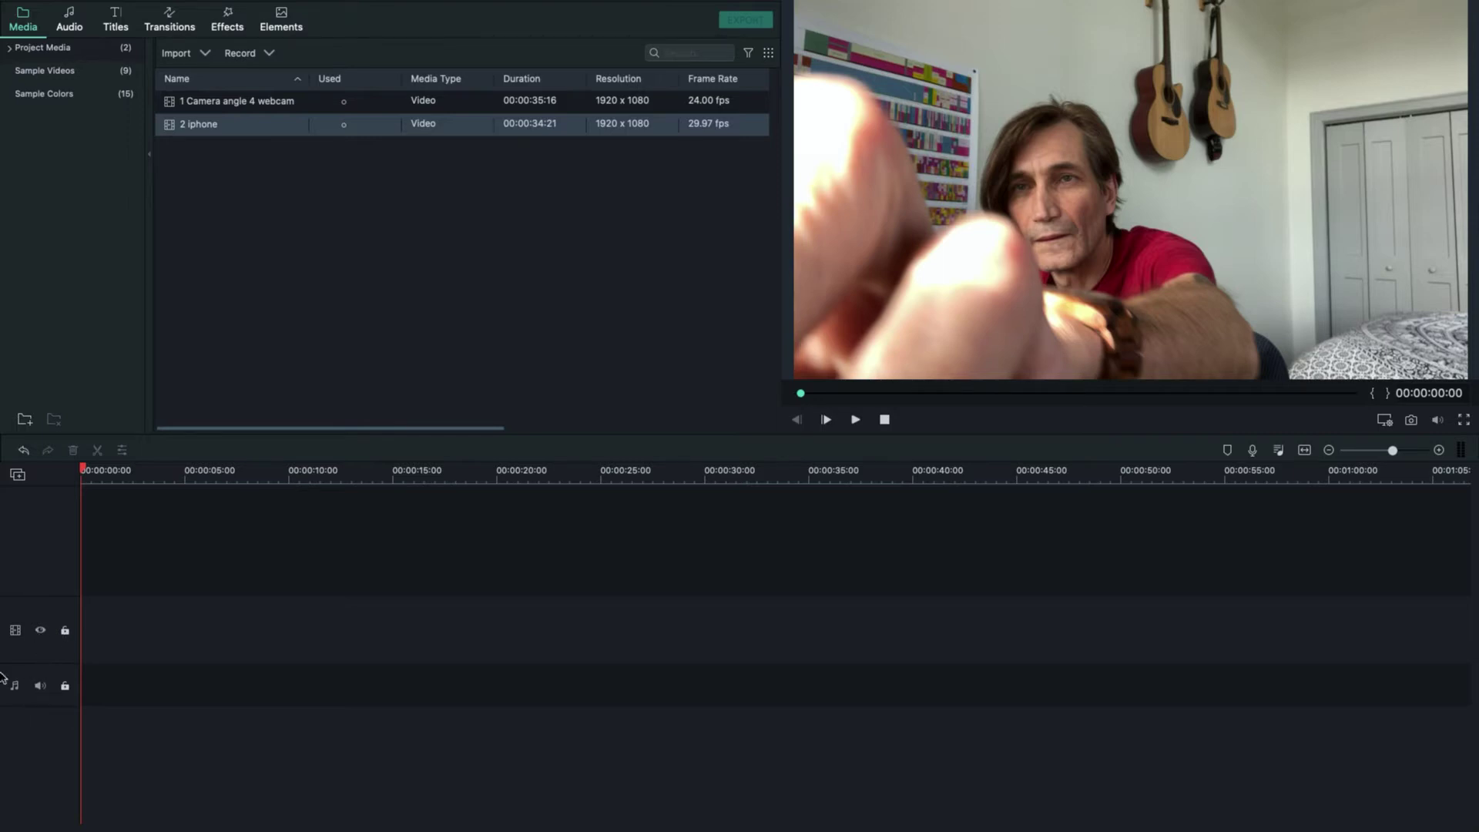
# - Add a second video track, put webcam on track 1 (Match to Media) and iphone on track 2, then enlarge the timeline
pyautogui.click(21, 480)
pyautogui.click(54, 476)
pyautogui.moveTo(236, 107); pyautogui.dragTo(93, 593)
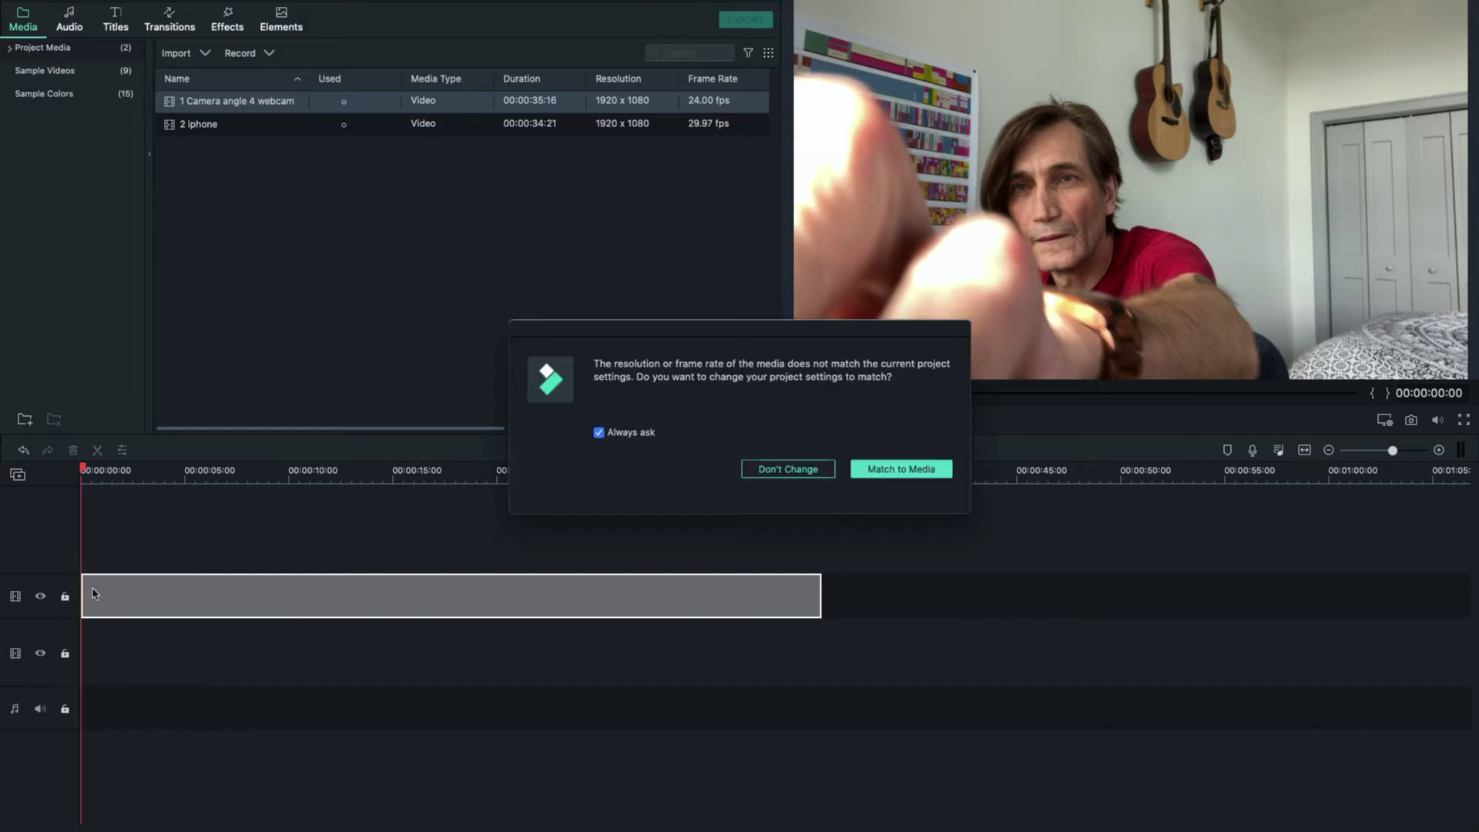
pyautogui.click(901, 469)
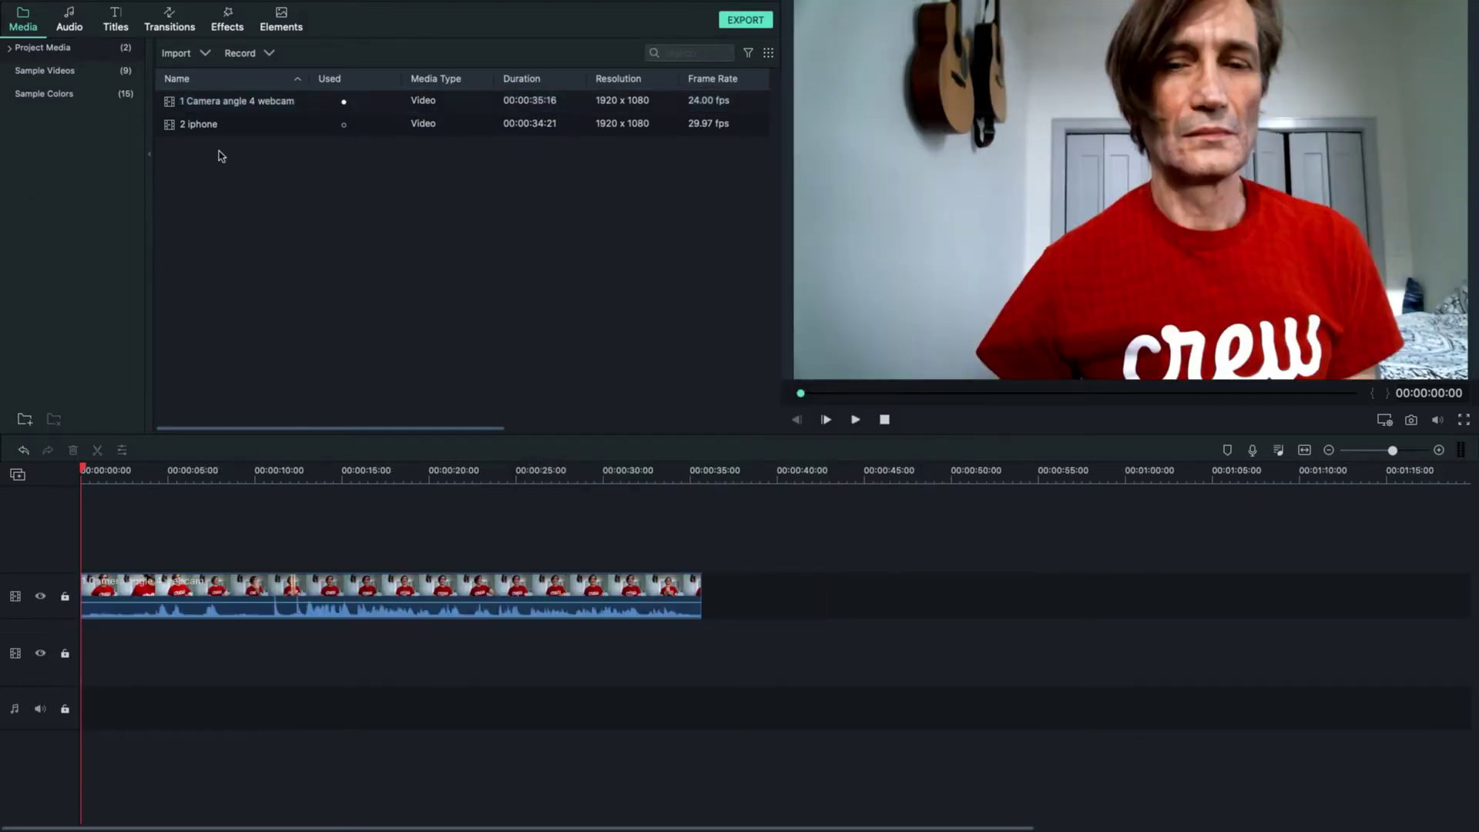
pyautogui.moveTo(206, 129); pyautogui.dragTo(81, 649)
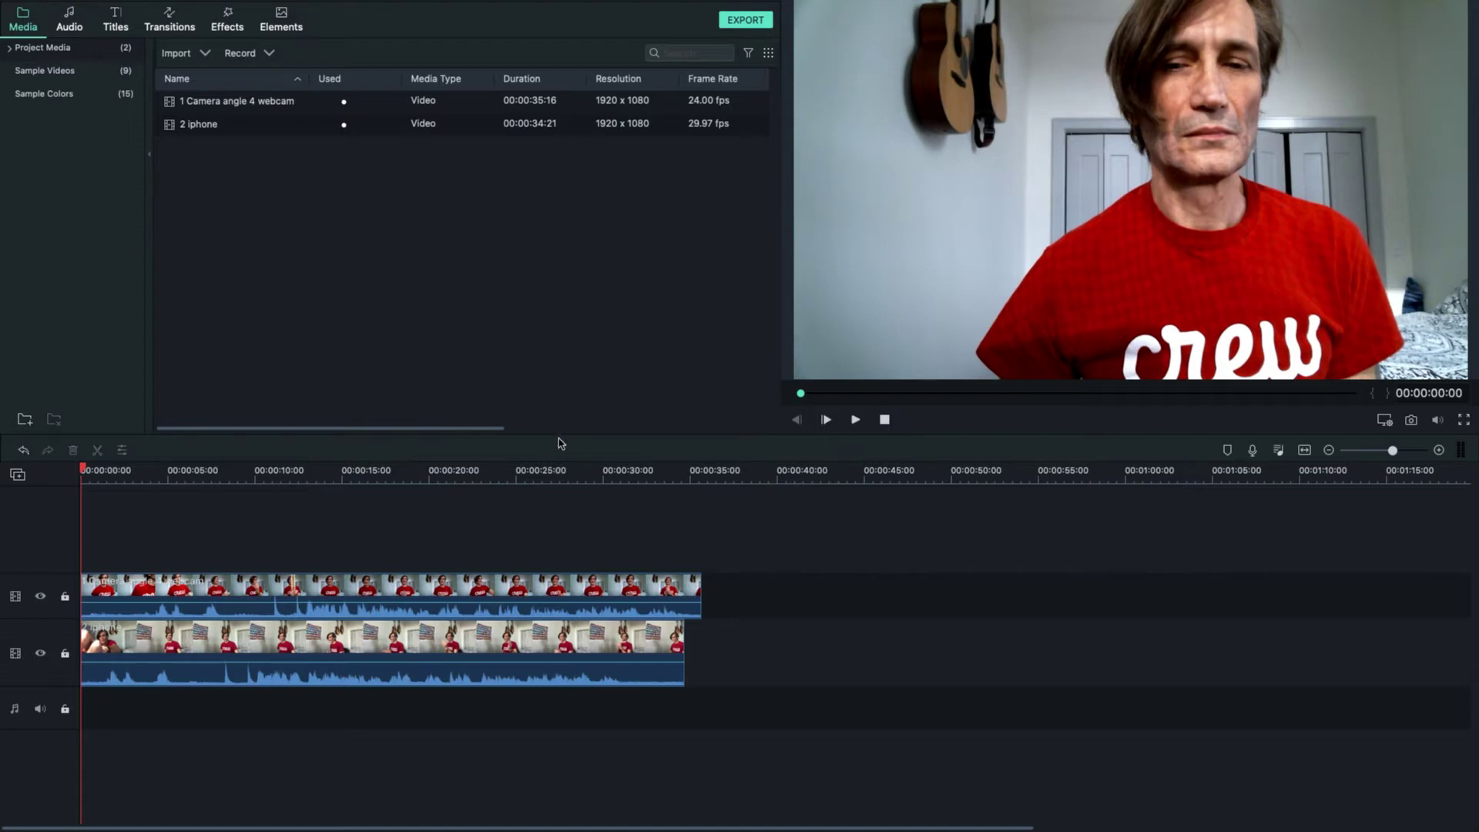
pyautogui.moveTo(558, 432); pyautogui.dragTo(618, 239)
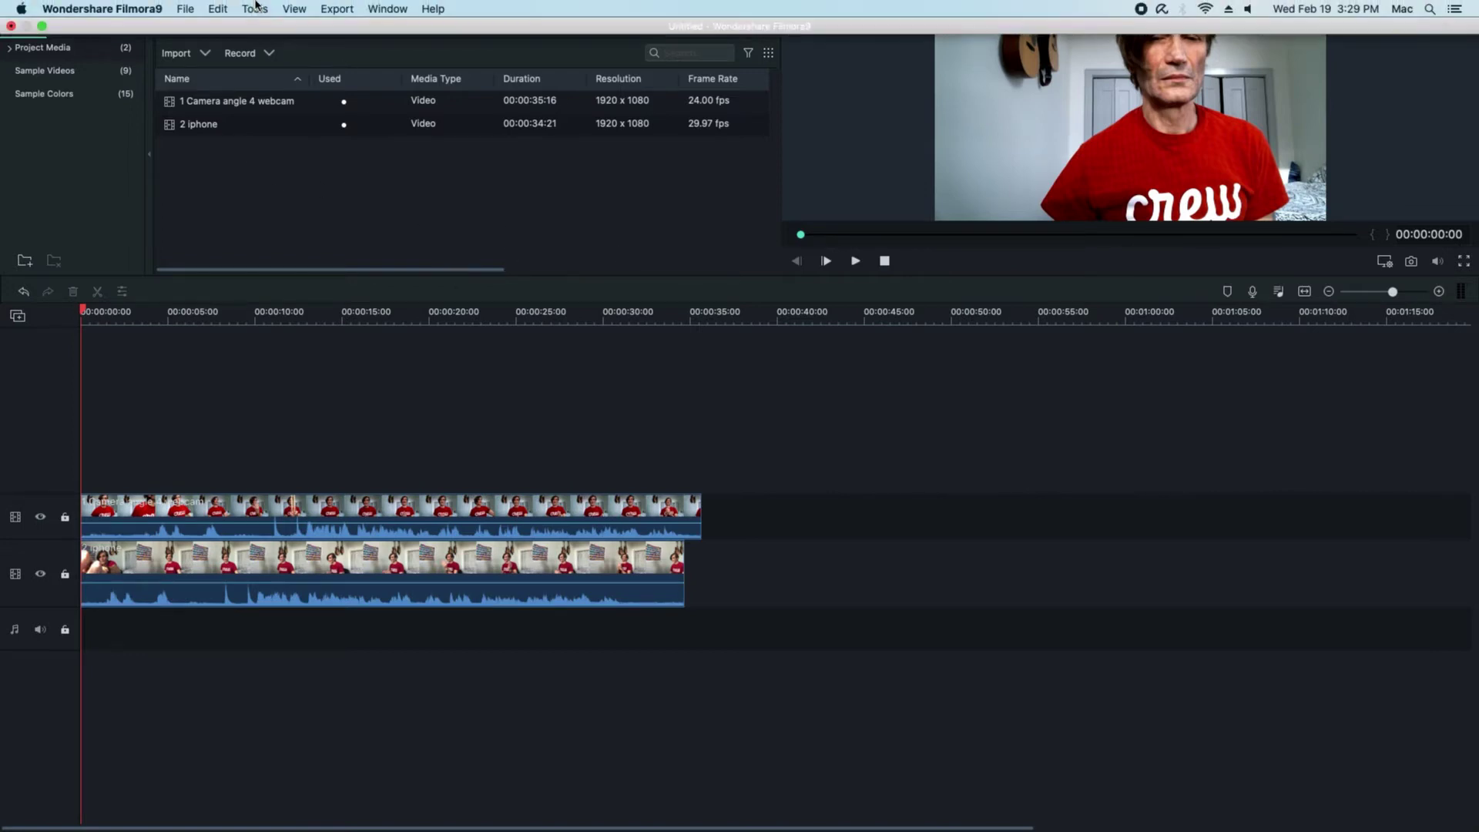
# - Set playback quality to Low Quality (1/8) and make both video tracks taller
pyautogui.click(285, 9)
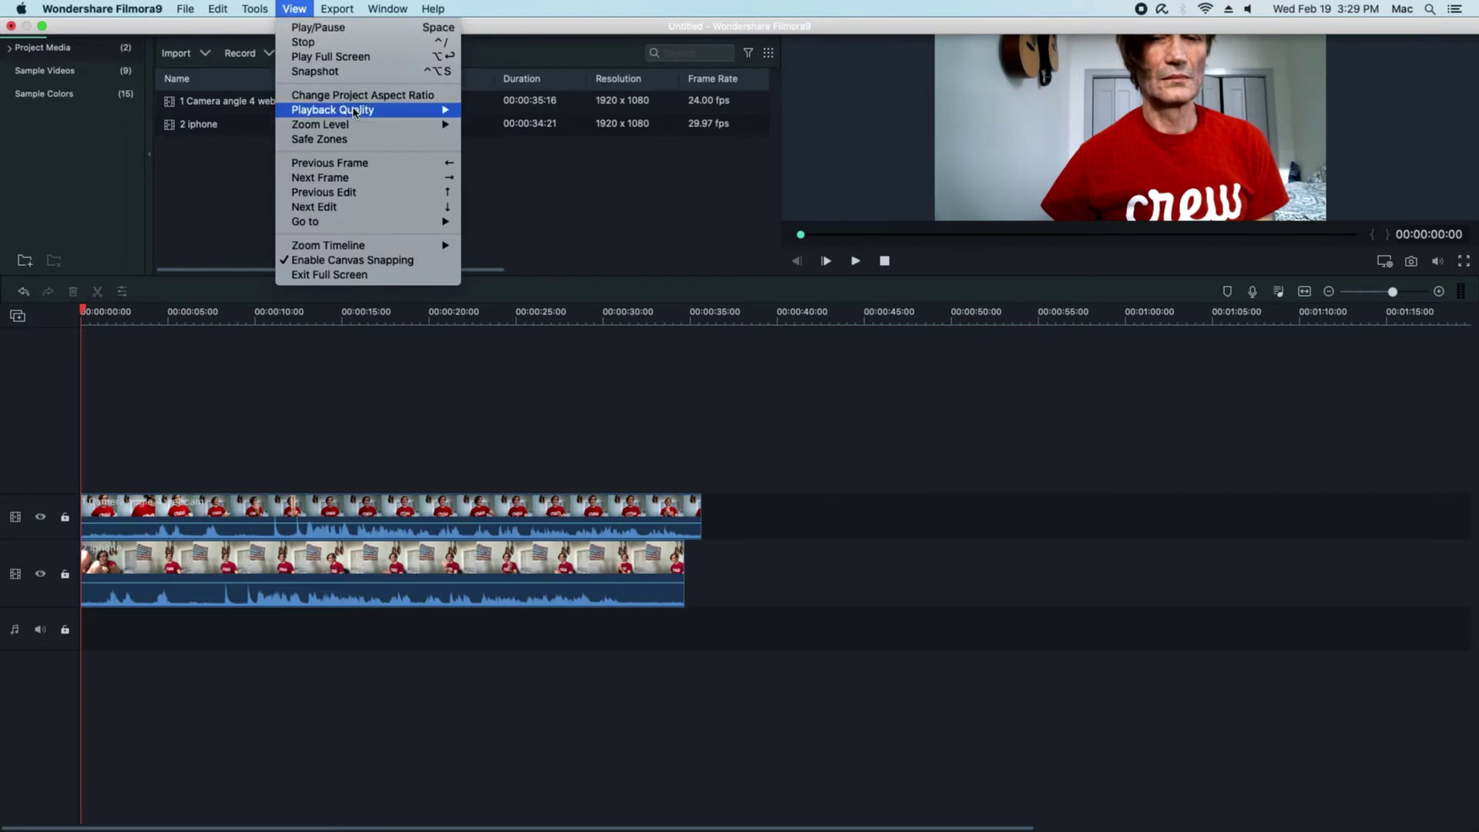
pyautogui.moveTo(366, 115)
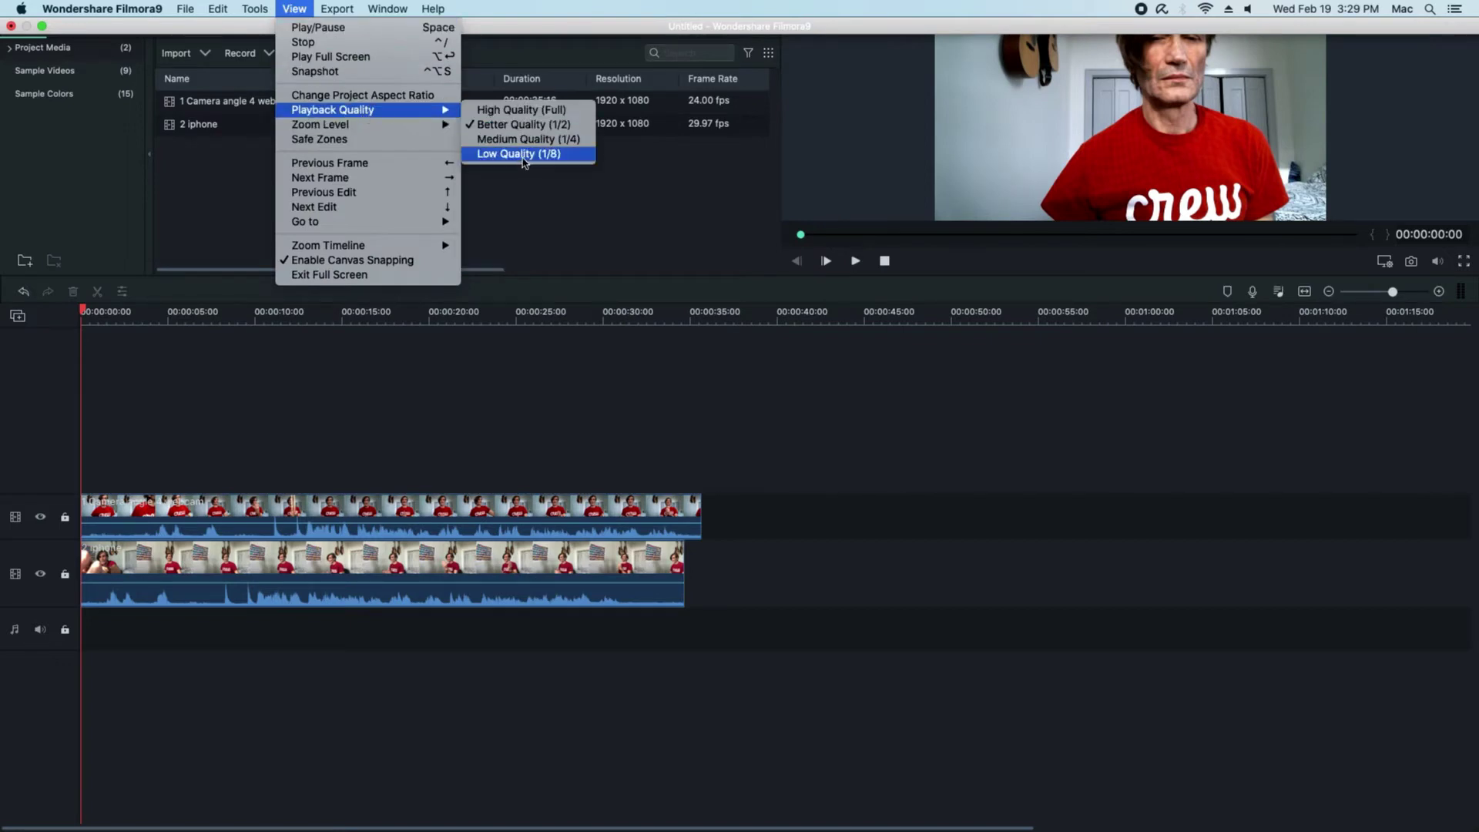
pyautogui.click(525, 155)
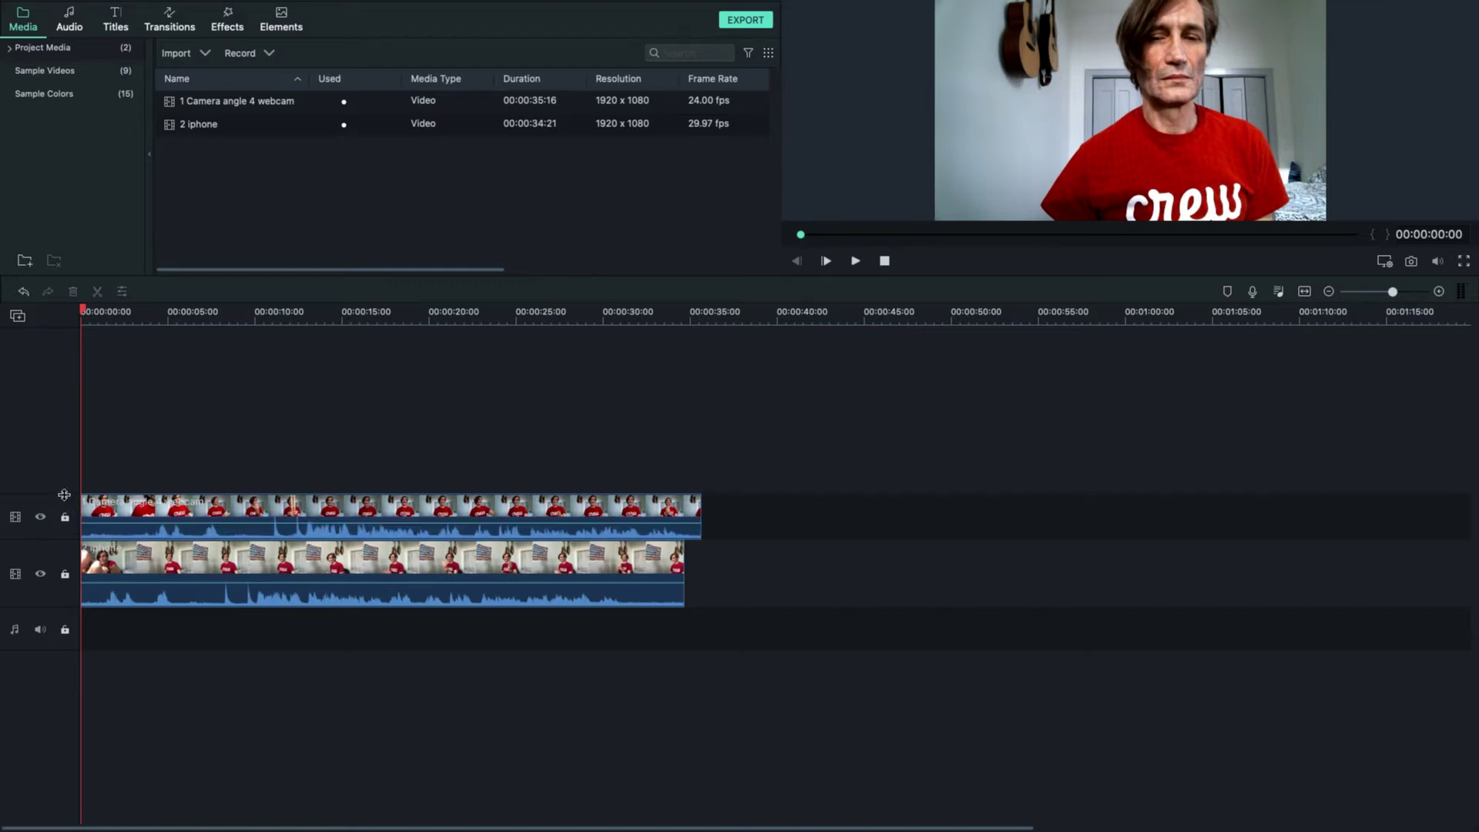
pyautogui.moveTo(64, 495); pyautogui.dragTo(80, 382)
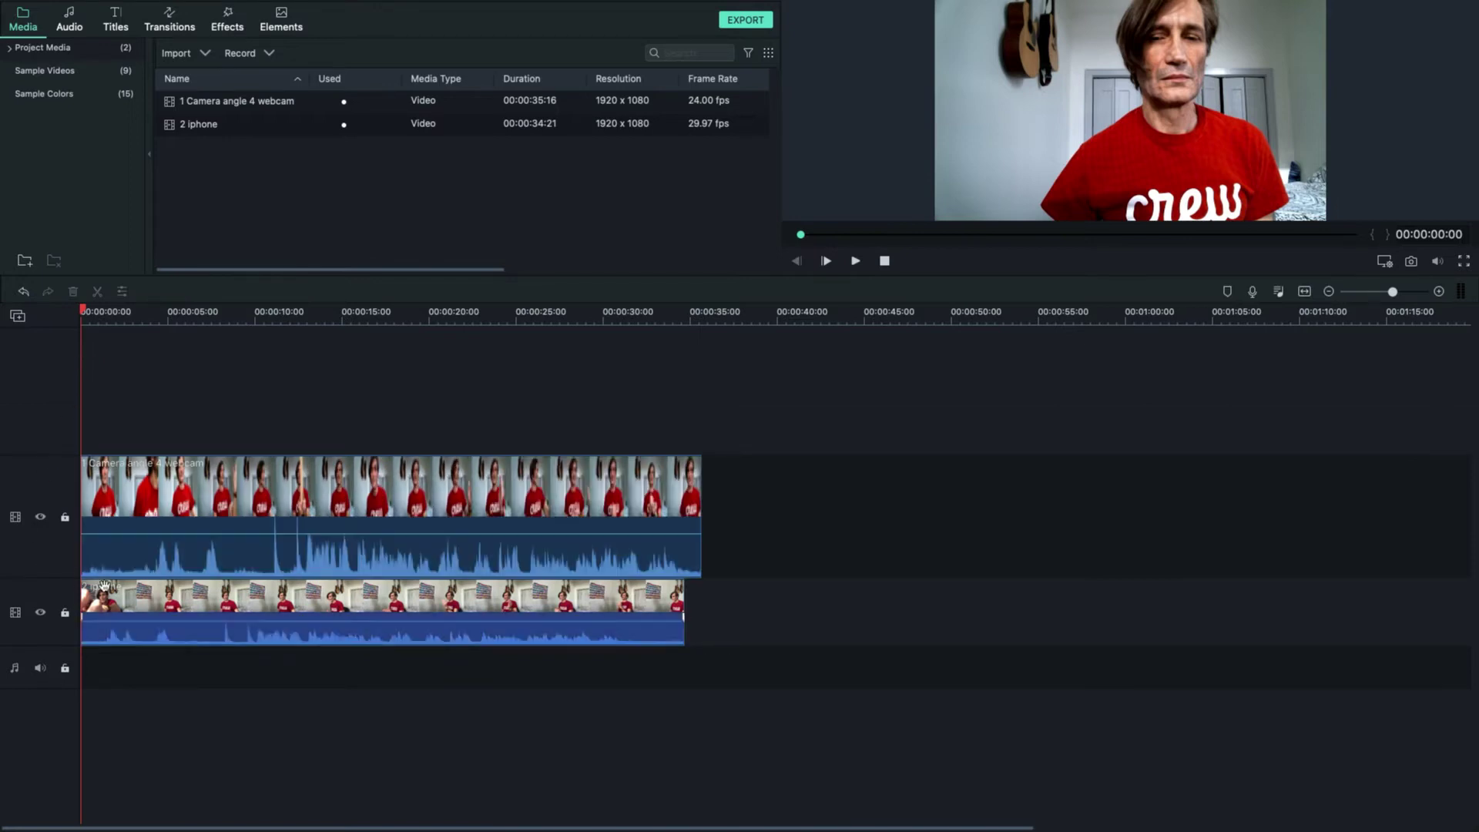
pyautogui.moveTo(69, 580); pyautogui.dragTo(77, 497)
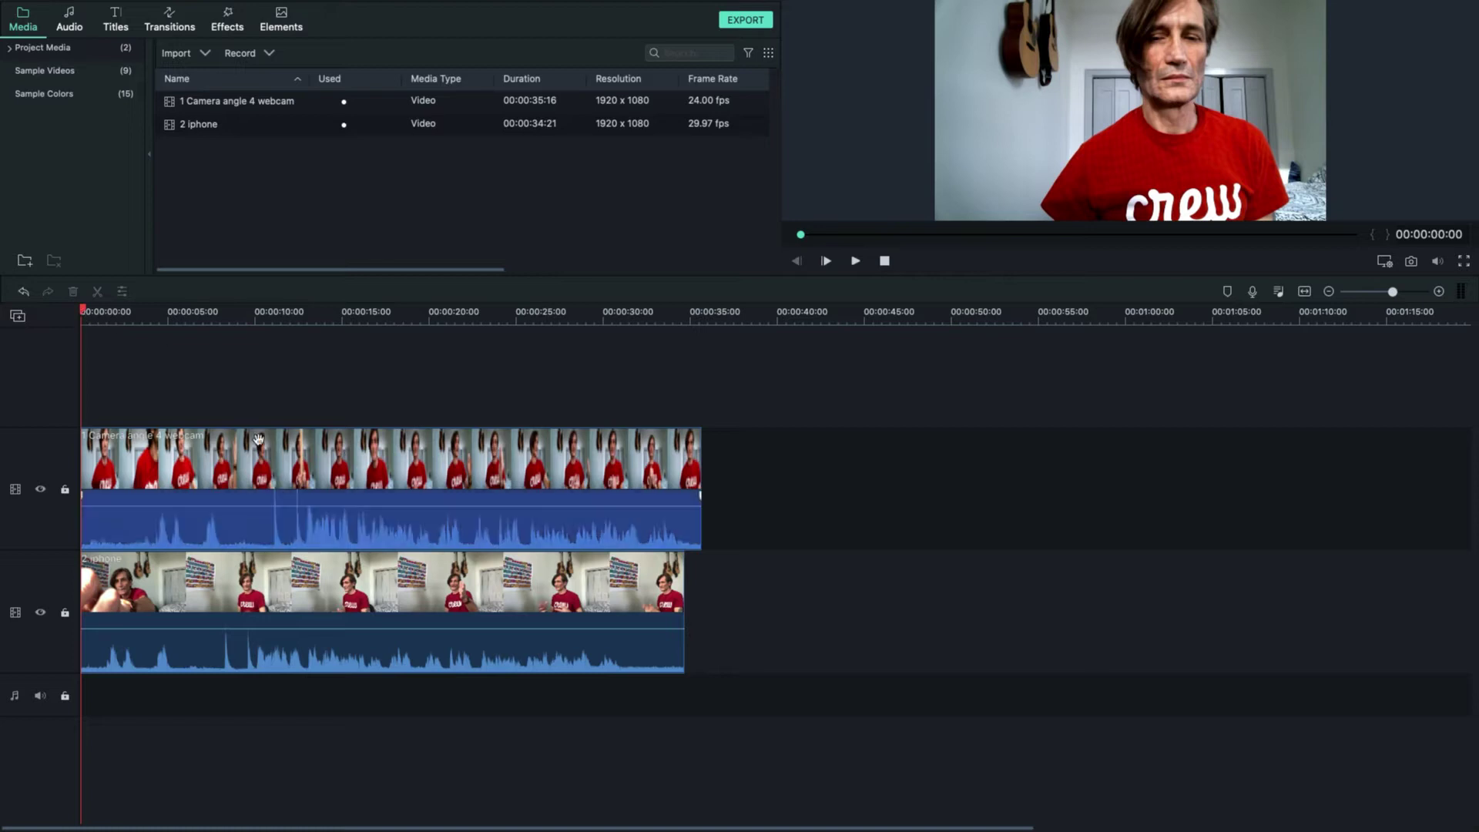
# - Move the webcam clip to start near 8 s and the iphone clip near 11 s
pyautogui.moveTo(289, 462); pyautogui.dragTo(403, 466)
pyautogui.click(403, 583)
pyautogui.moveTo(403, 583); pyautogui.dragTo(532, 584)
pyautogui.moveTo(492, 472)
pyautogui.mouseDown()
pyautogui.moveTo(403, 462)
pyautogui.moveTo(555, 462)
pyautogui.moveTo(445, 458)
pyautogui.moveTo(492, 455)
pyautogui.mouseUp()
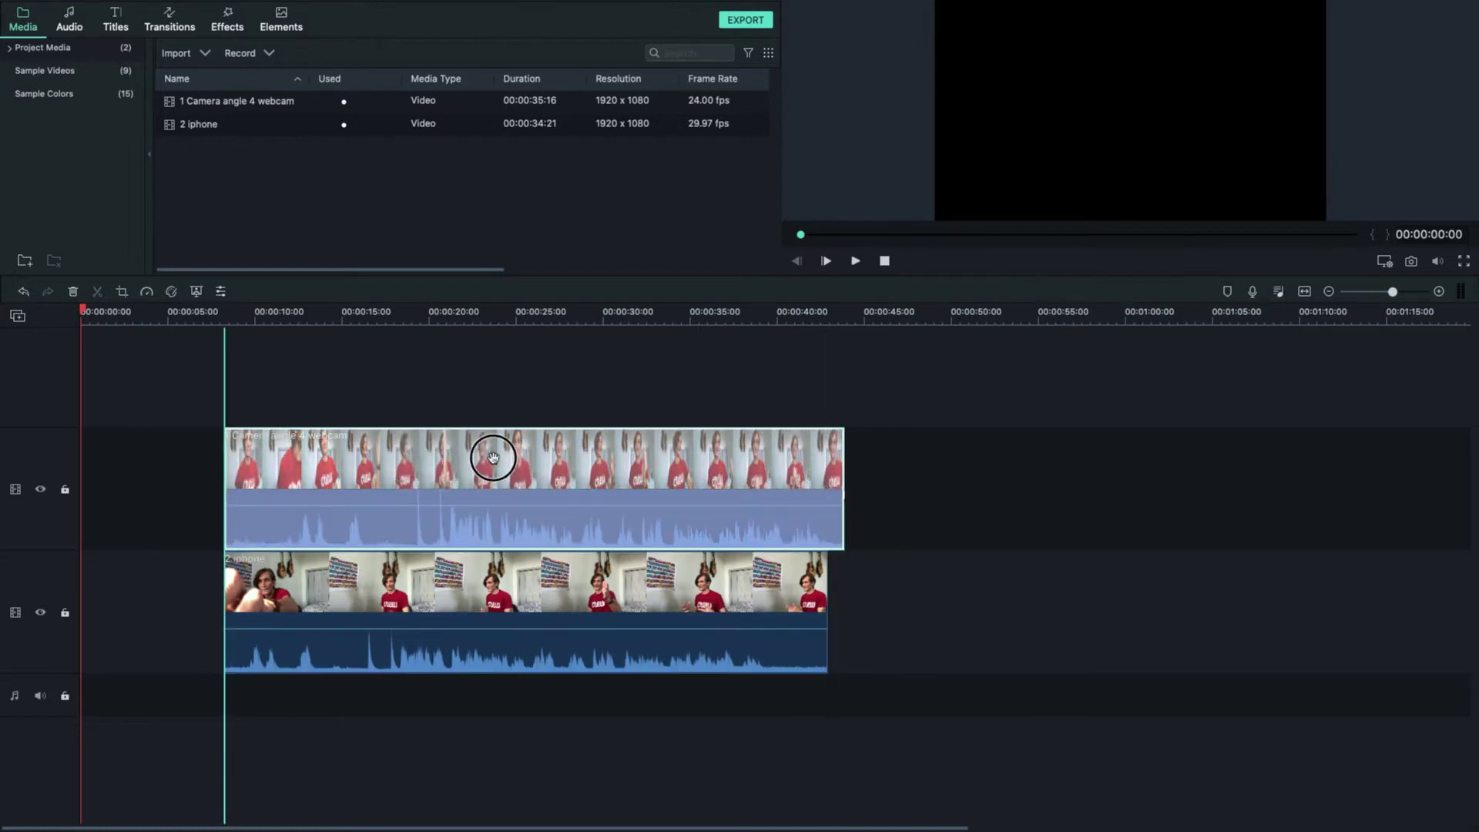
pyautogui.moveTo(484, 578); pyautogui.dragTo(539, 578)
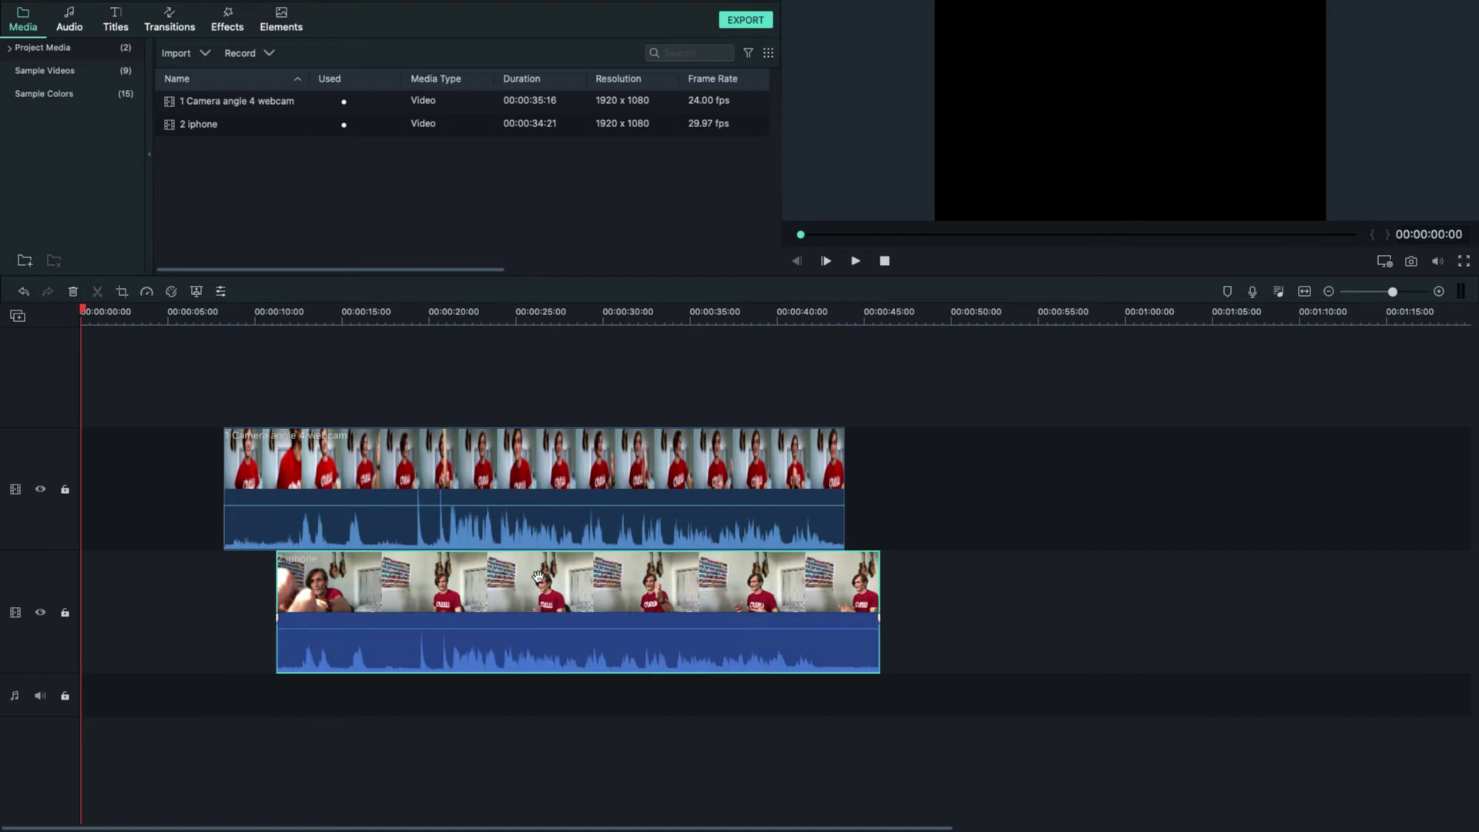
# - Zoom the timeline in on both clips and place the playhead at 00:00:19:07
pyautogui.scroll(5, 85, 311)
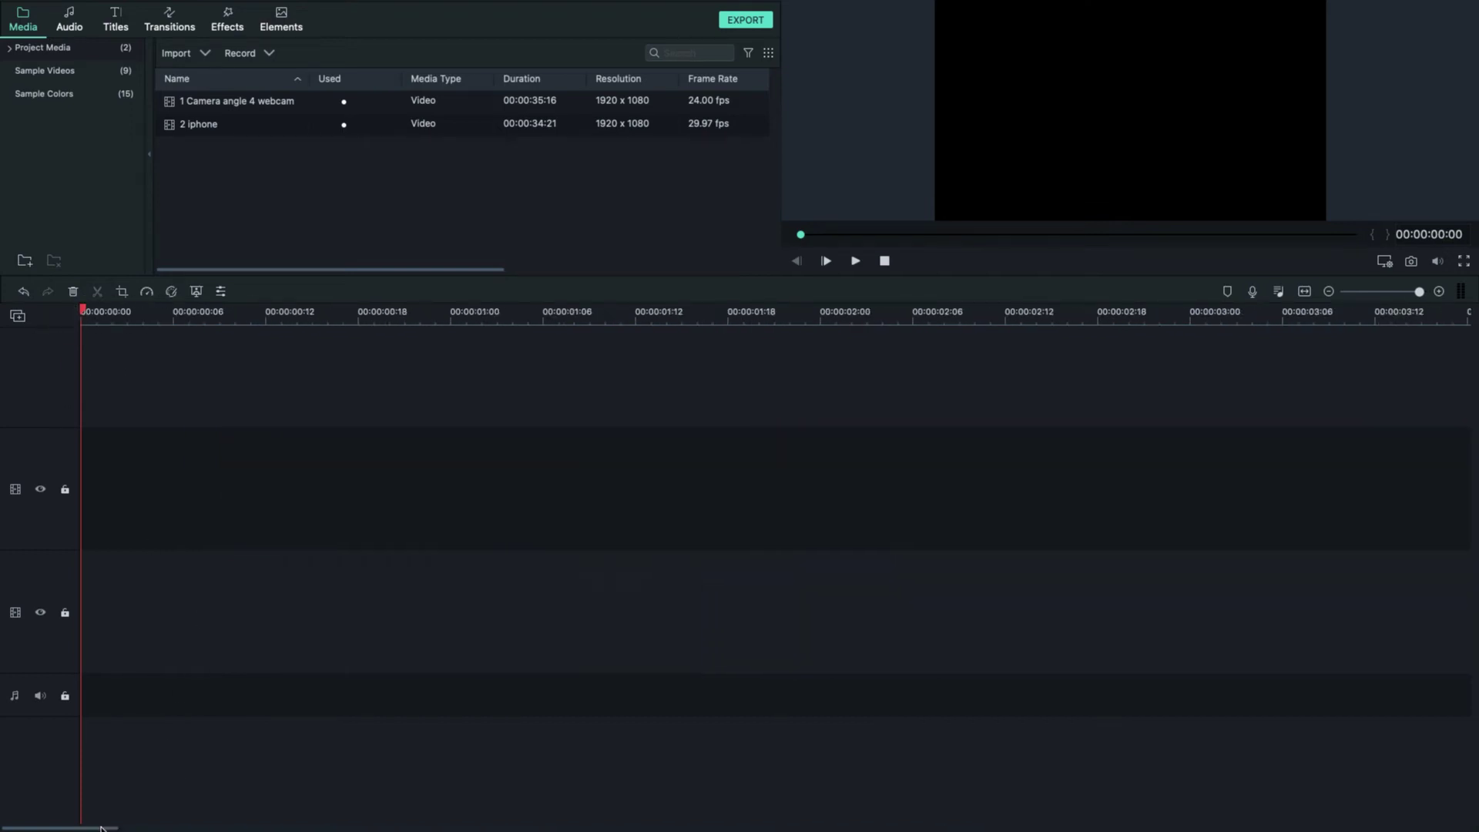
pyautogui.moveTo(101, 828); pyautogui.dragTo(2, 814)
pyautogui.click(1374, 292)
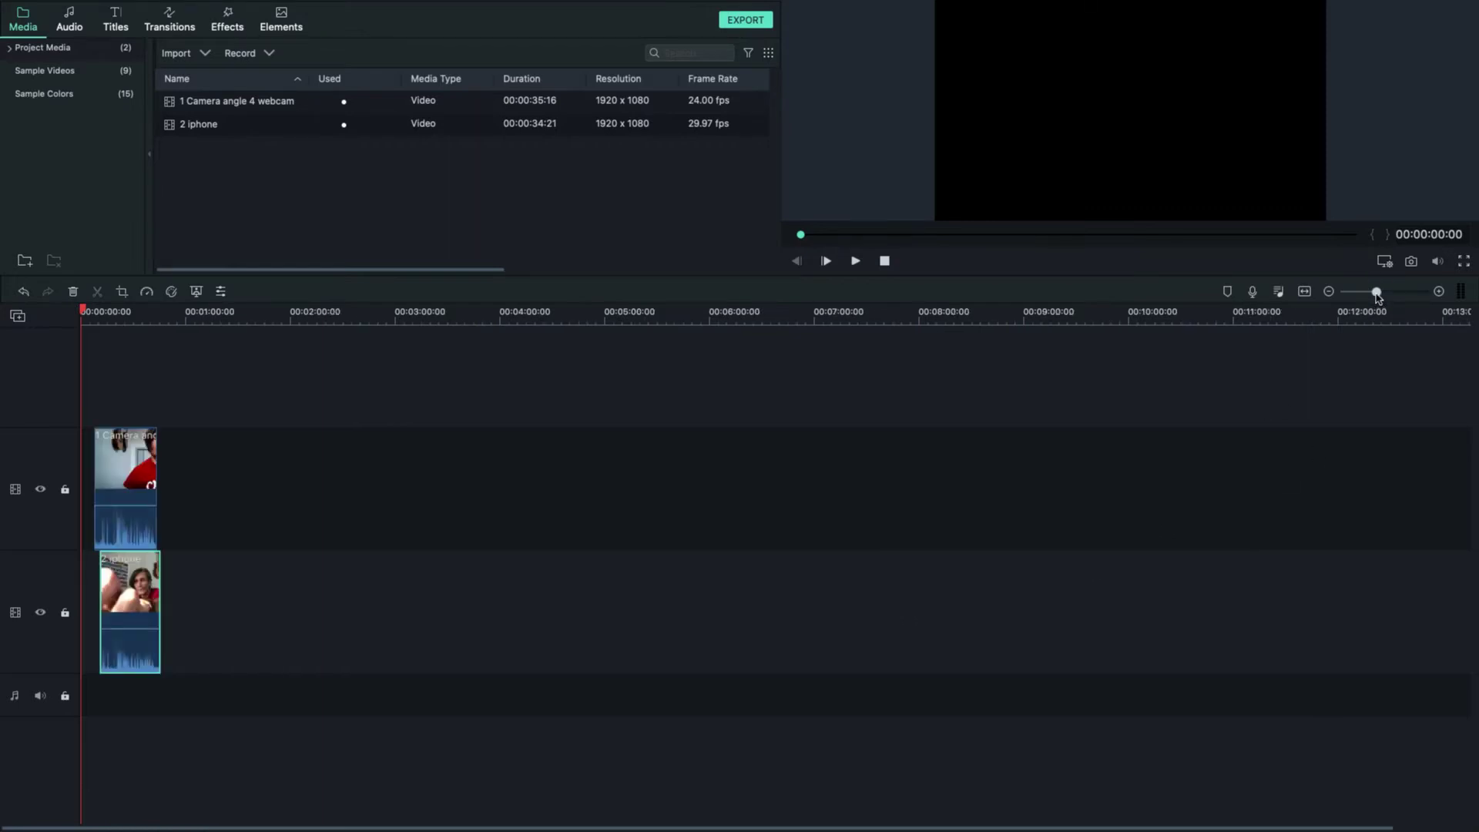
pyautogui.moveTo(1379, 296); pyautogui.dragTo(1396, 293)
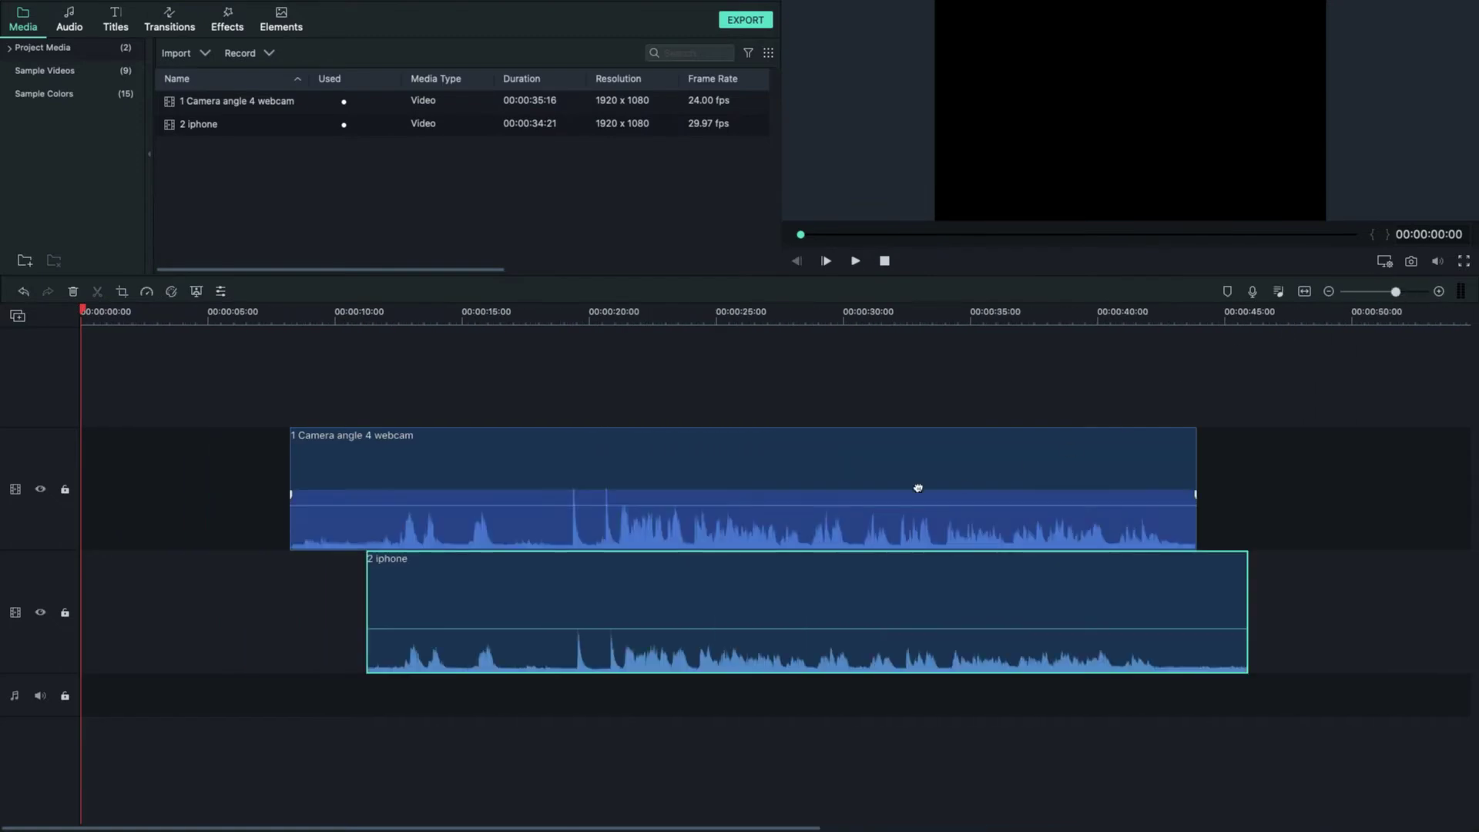
pyautogui.click(562, 318)
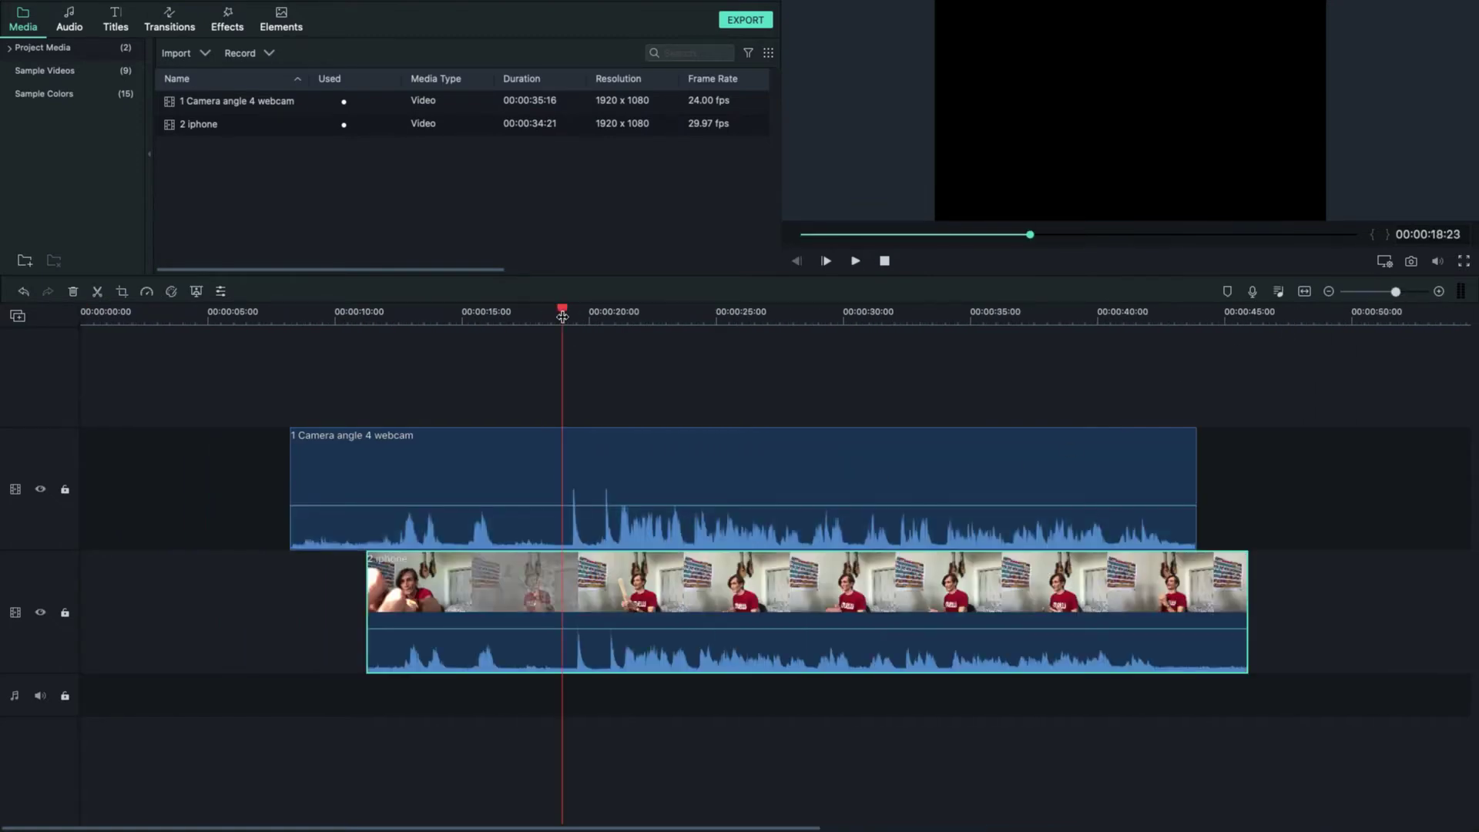
pyautogui.moveTo(562, 316); pyautogui.dragTo(572, 318)
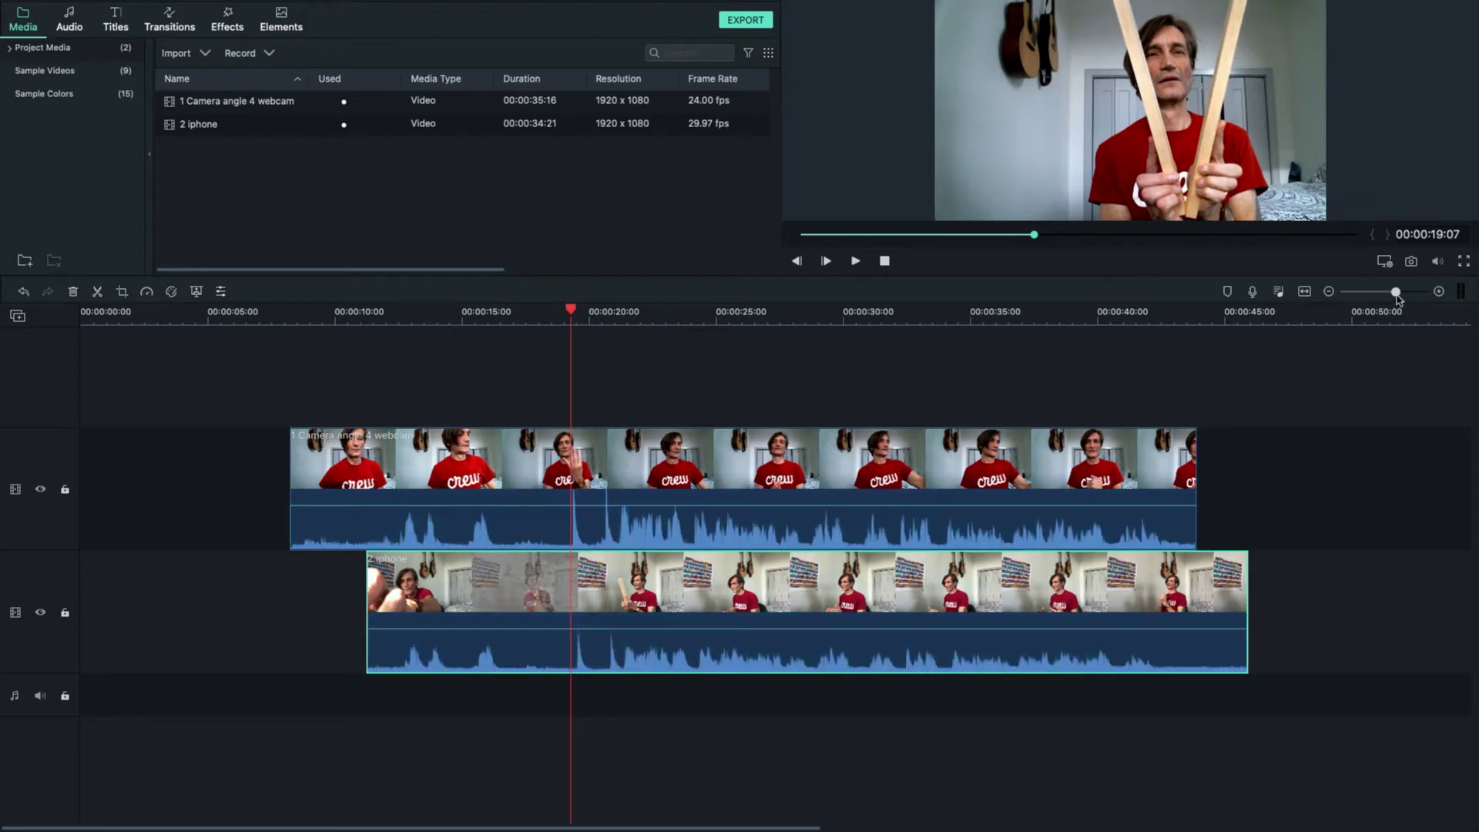
# - At frame-level zoom, slide both clips so their audio spikes meet the playhead at 00:00:19:08
pyautogui.moveTo(1395, 295); pyautogui.dragTo(1424, 295)
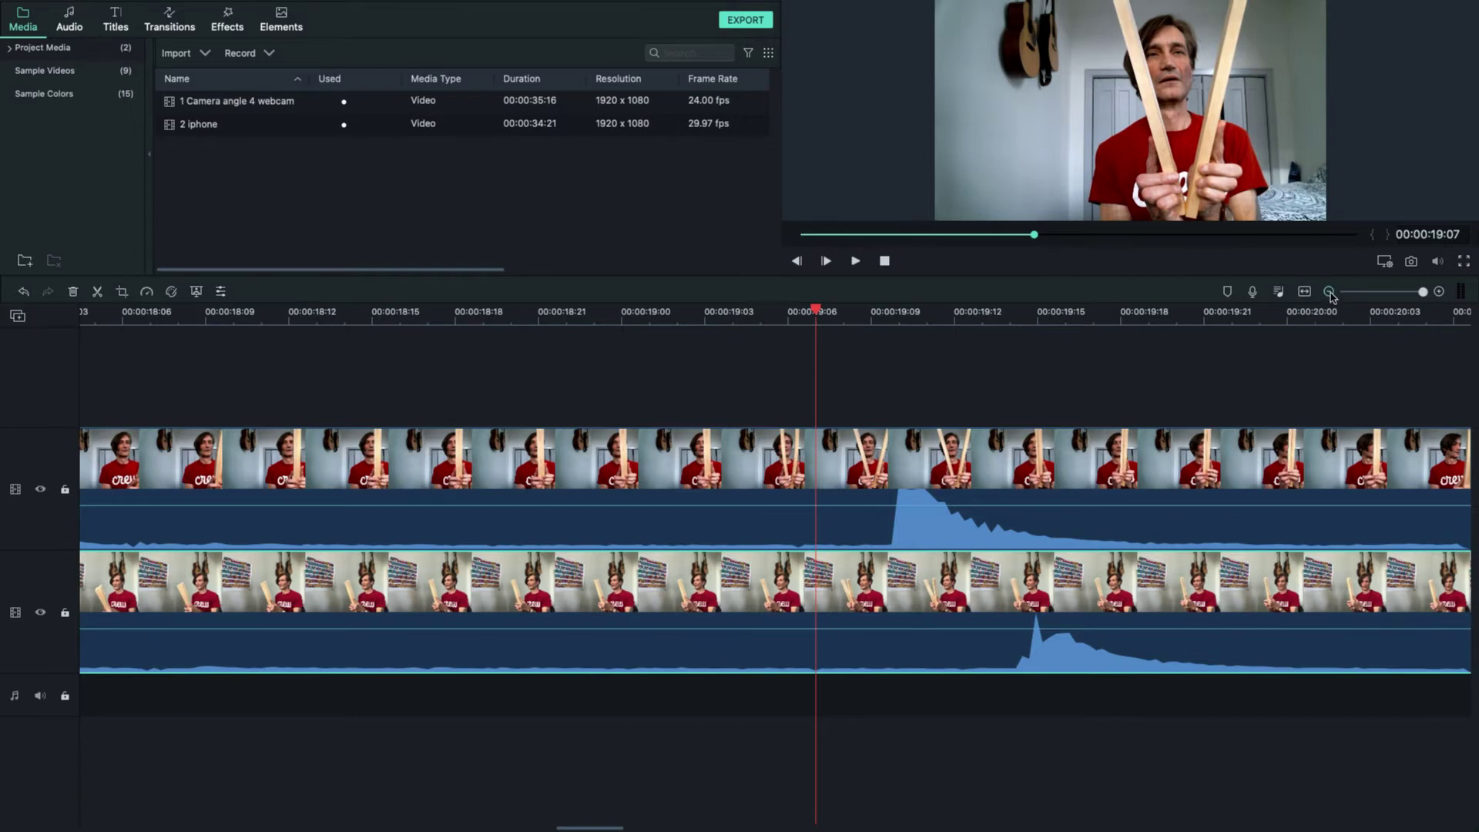
pyautogui.click(1330, 293)
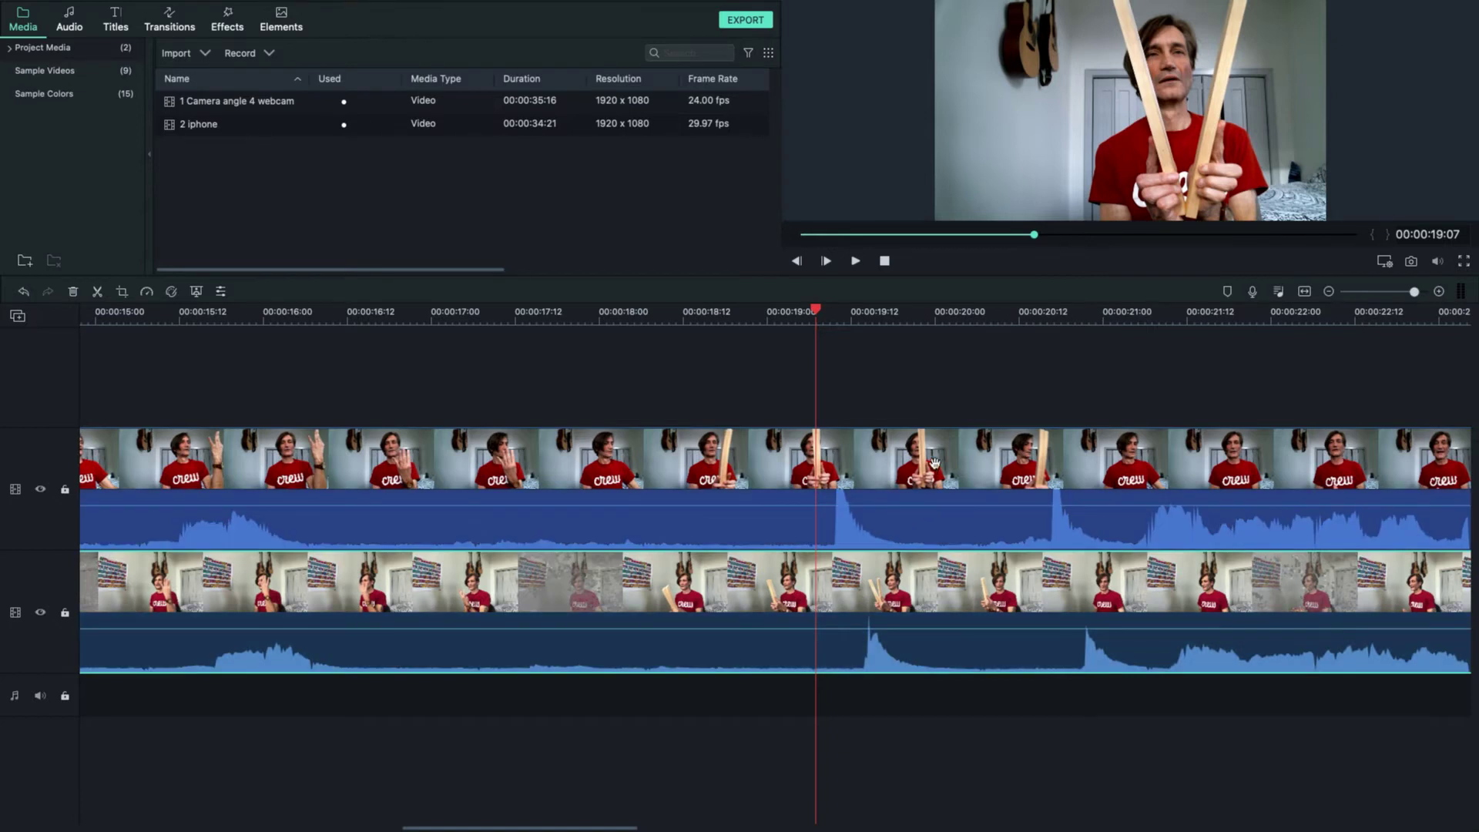
pyautogui.moveTo(934, 462); pyautogui.dragTo(924, 465)
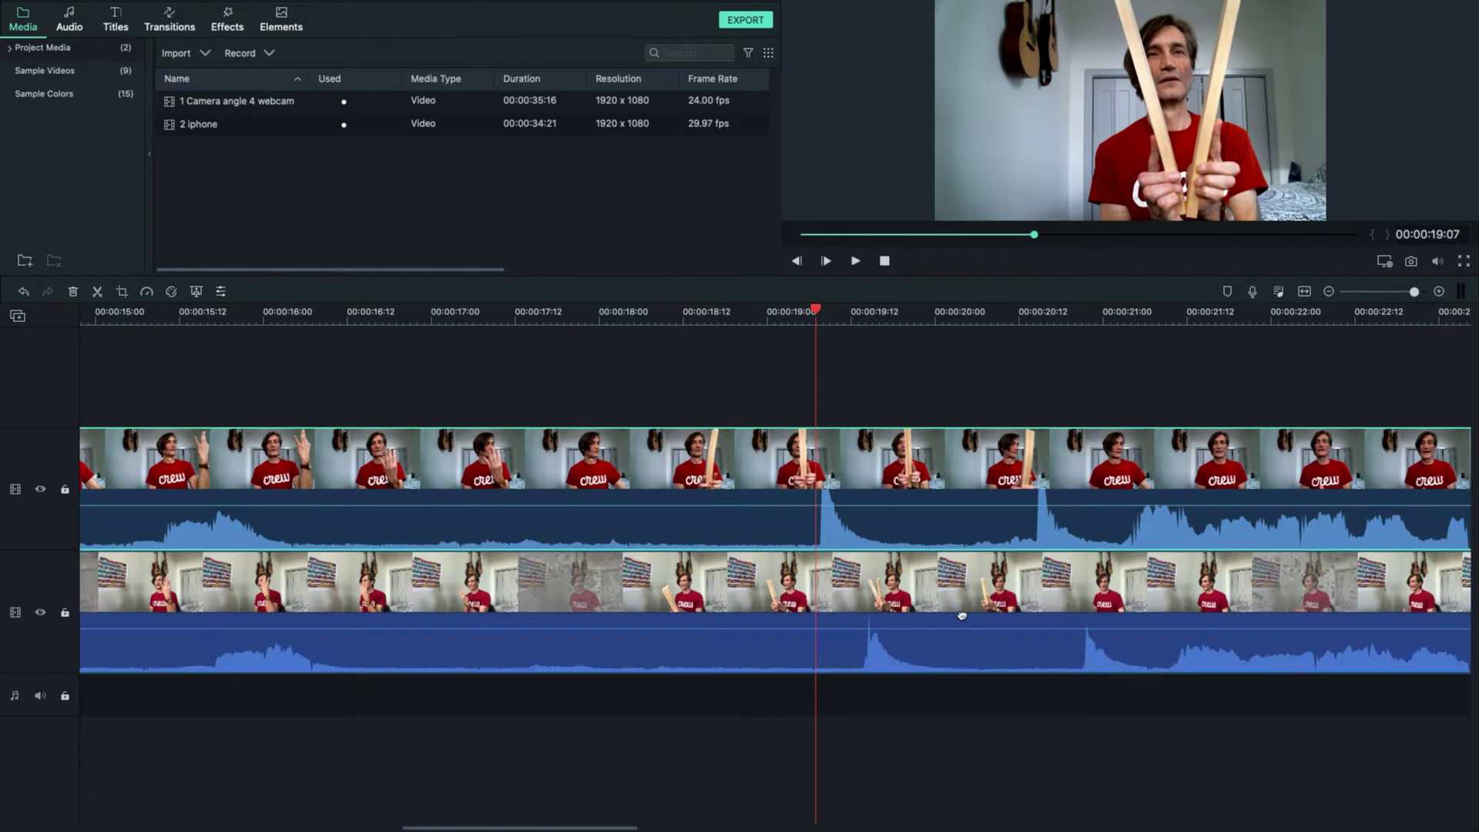
pyautogui.moveTo(963, 587); pyautogui.dragTo(930, 584)
pyautogui.click(950, 585)
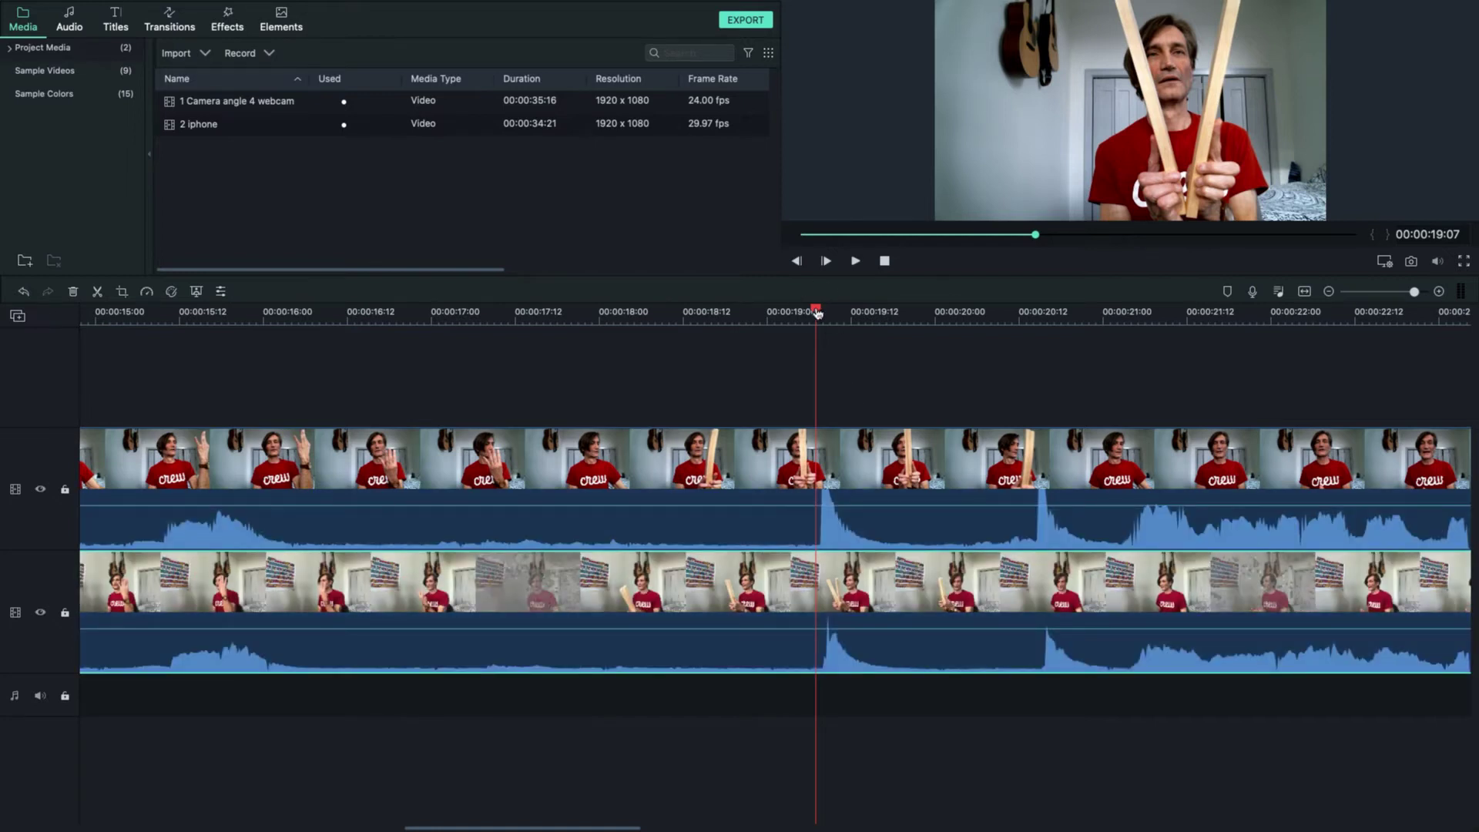
pyautogui.moveTo(818, 311); pyautogui.dragTo(822, 311)
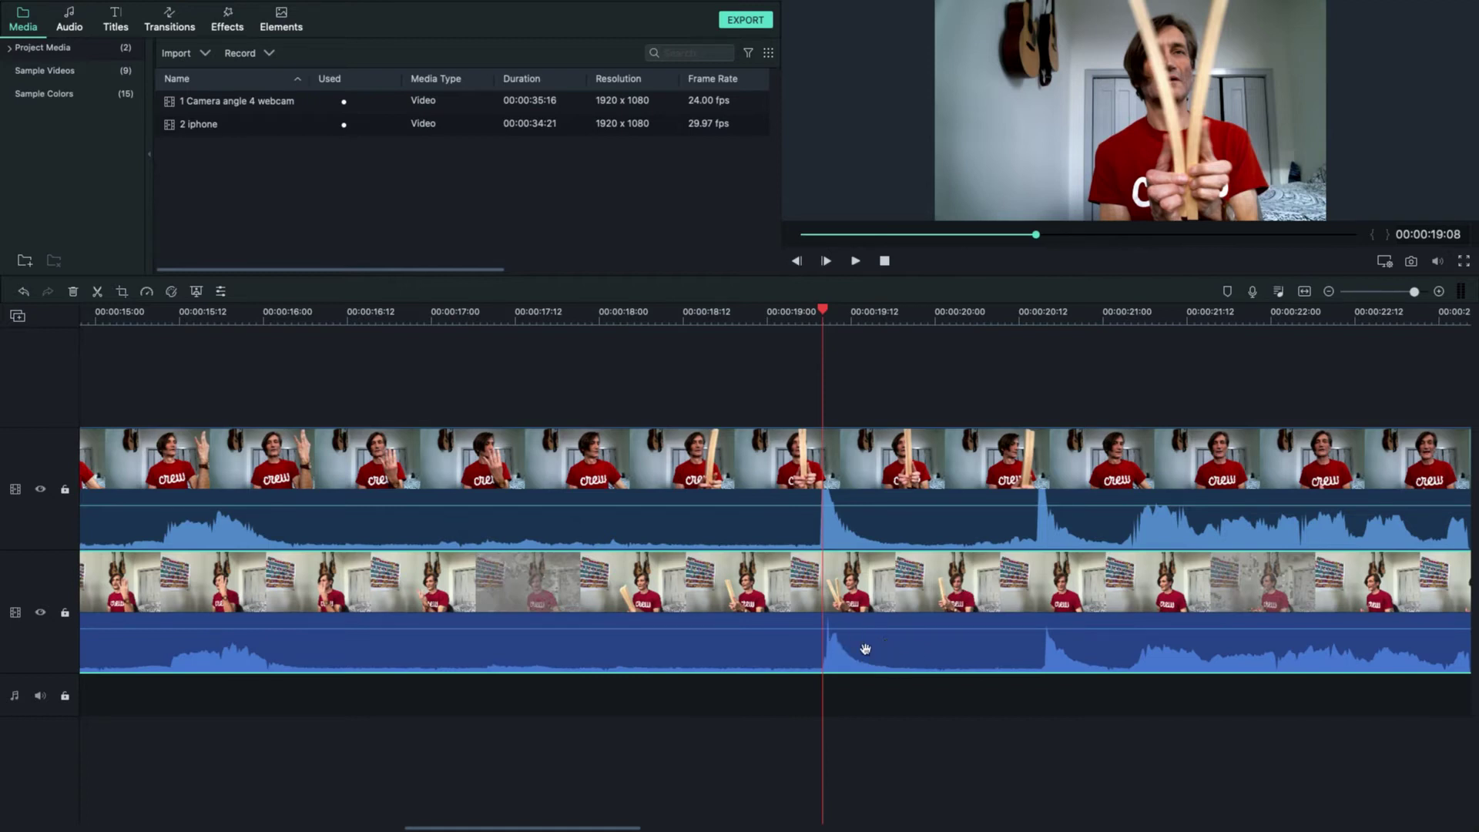
# - Adjust the Mac system volume from the menu bar
pyautogui.moveTo(1357, 6)
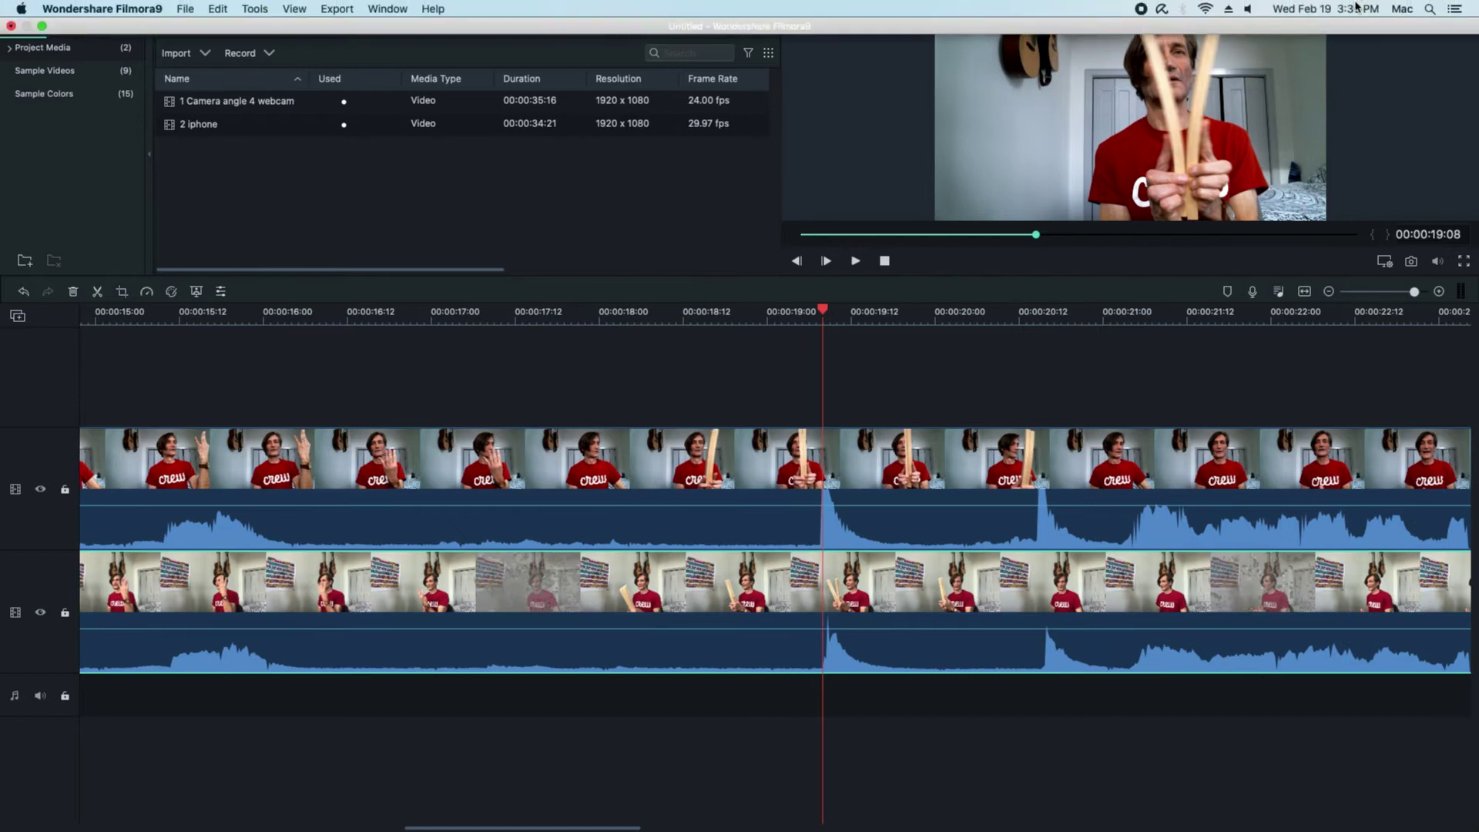
pyautogui.click(1250, 9)
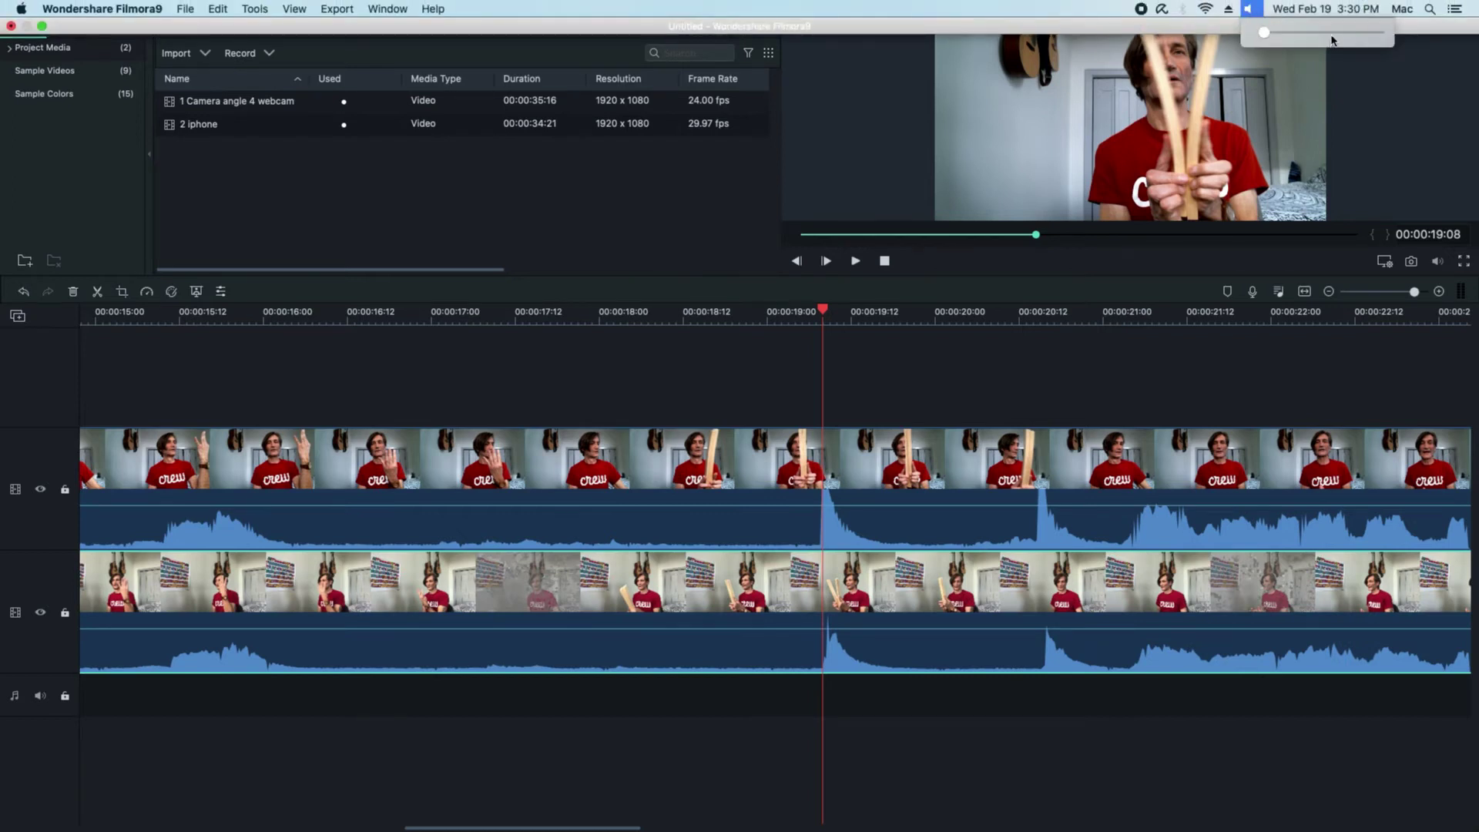
pyautogui.click(1332, 37)
pyautogui.click(1252, 9)
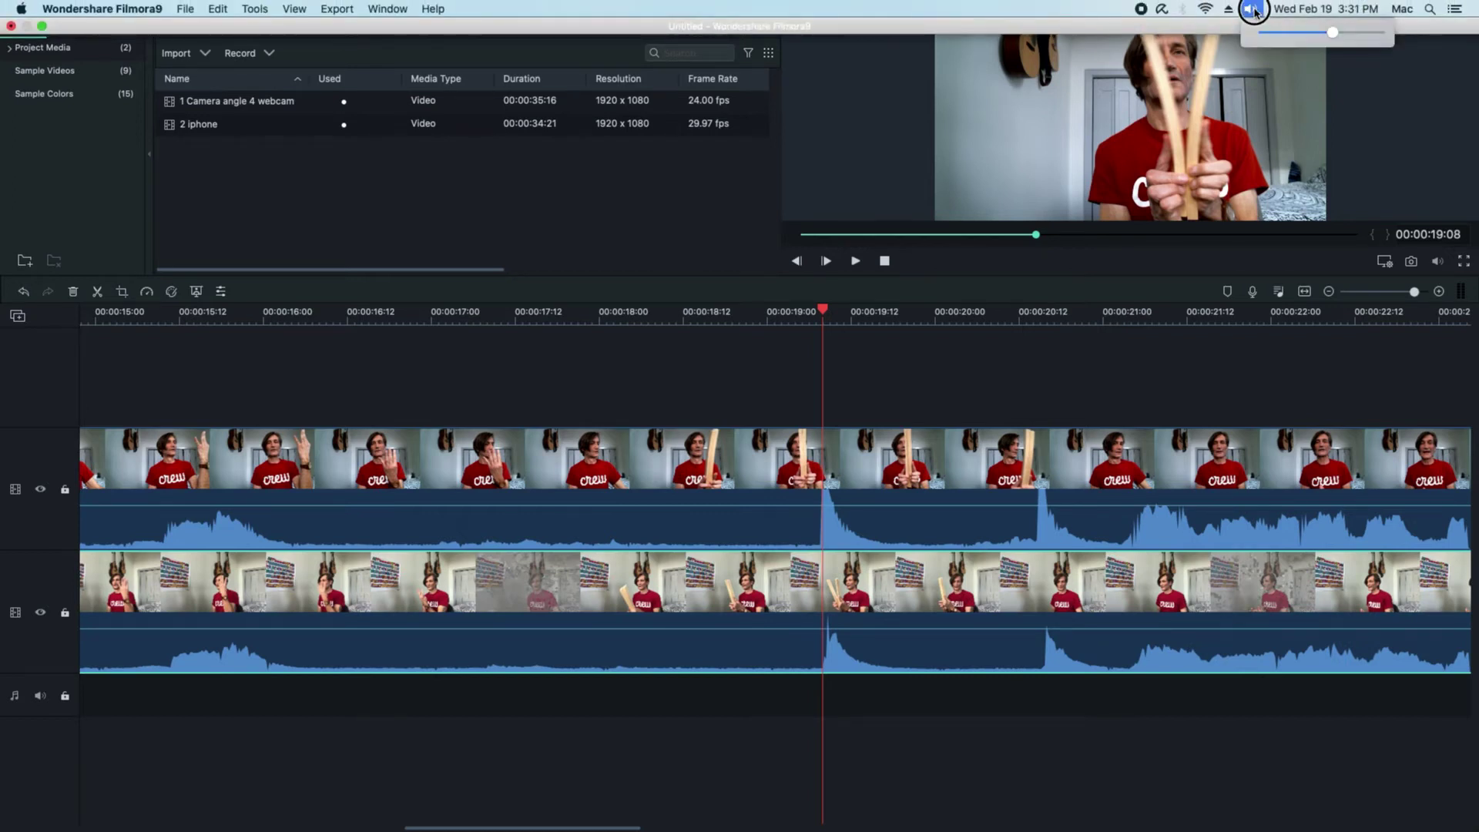
pyautogui.click(1344, 37)
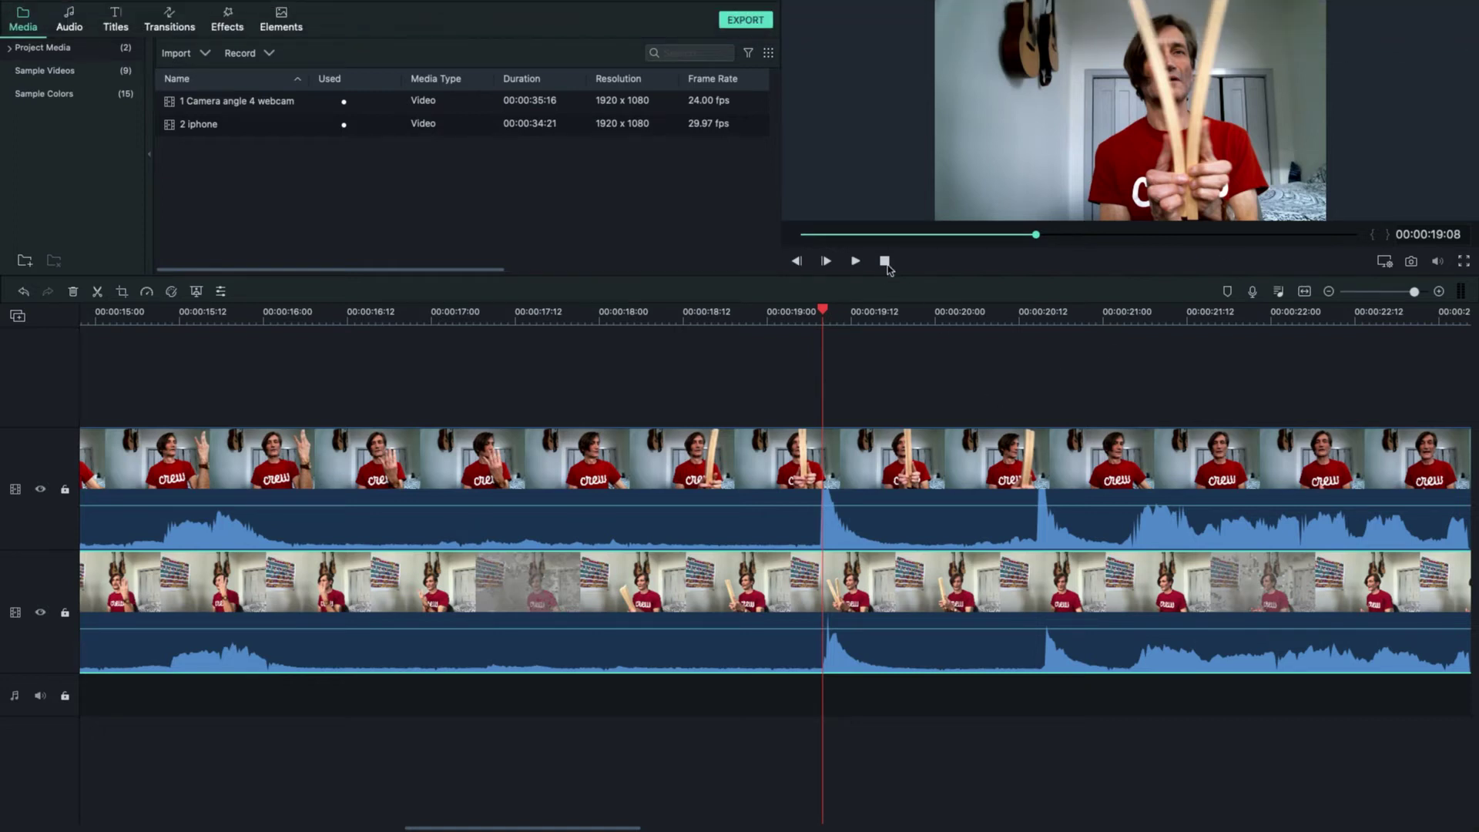
# - Play the clips to 00:00:25:00, shift the iPhone clip slightly later, and replay to 00:00:28:22
pyautogui.click(857, 263)
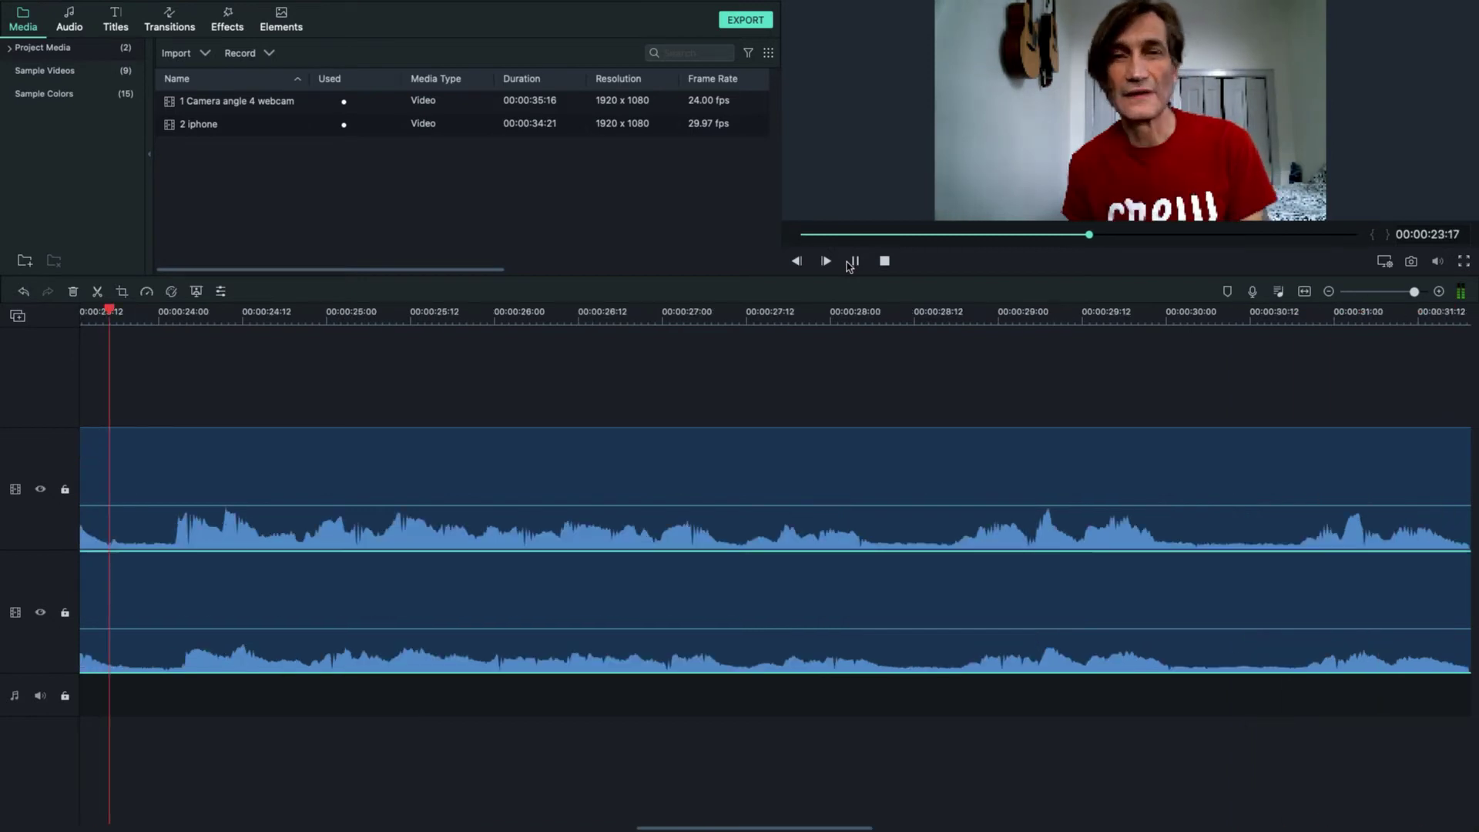
pyautogui.click(857, 263)
pyautogui.click(623, 475)
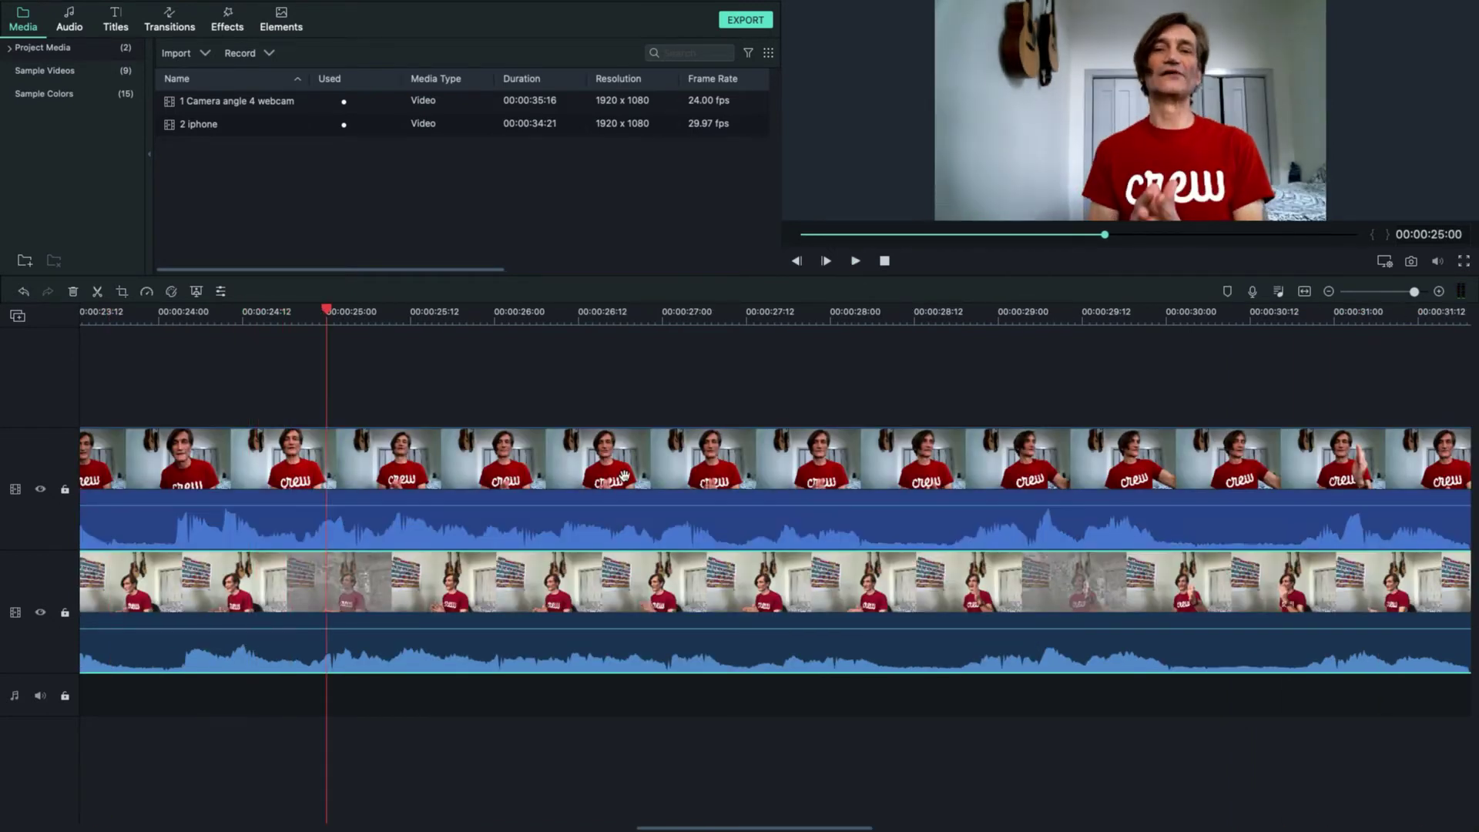
pyautogui.click(543, 564)
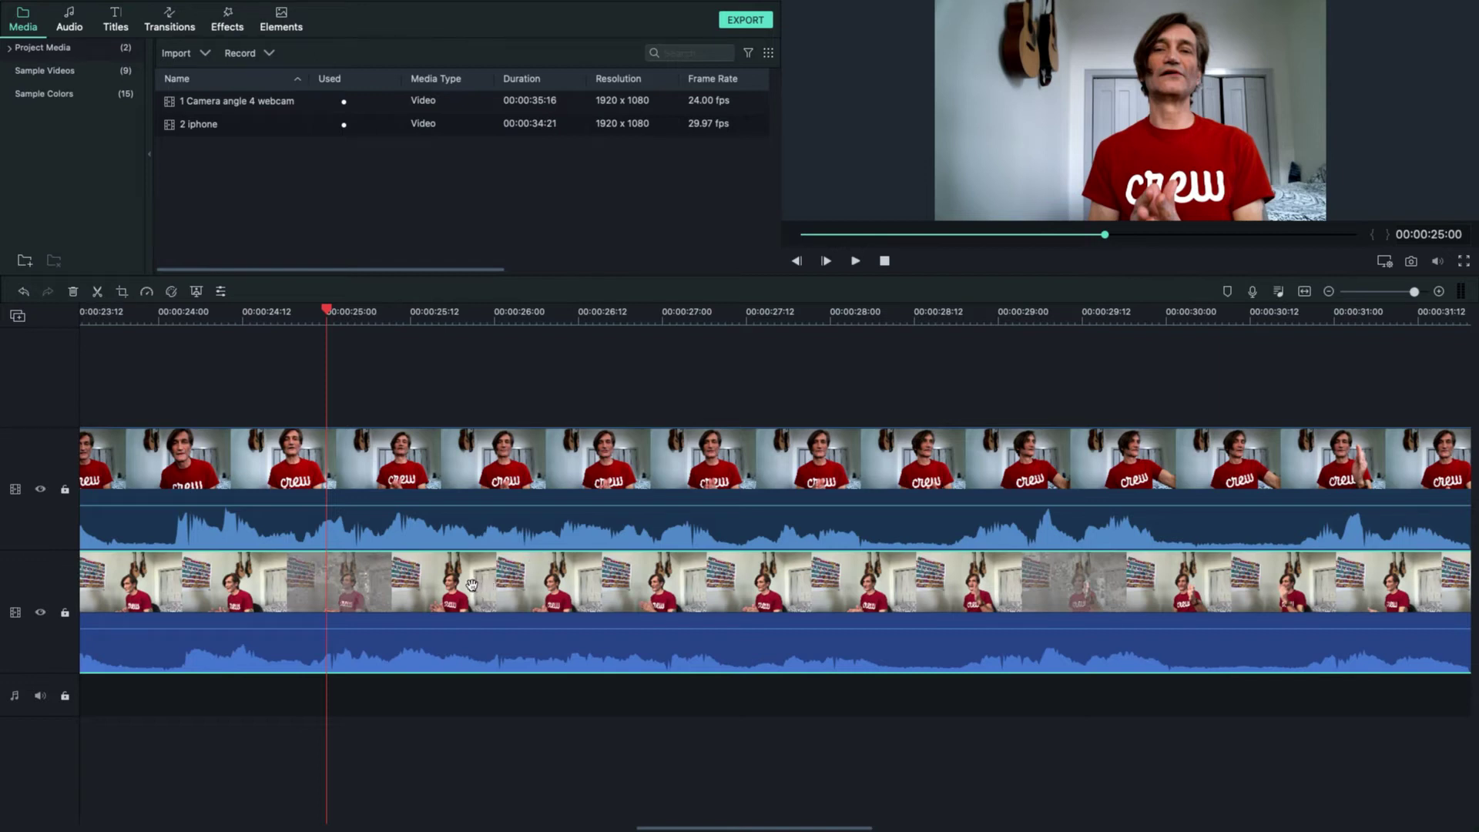
pyautogui.moveTo(471, 585); pyautogui.dragTo(535, 589)
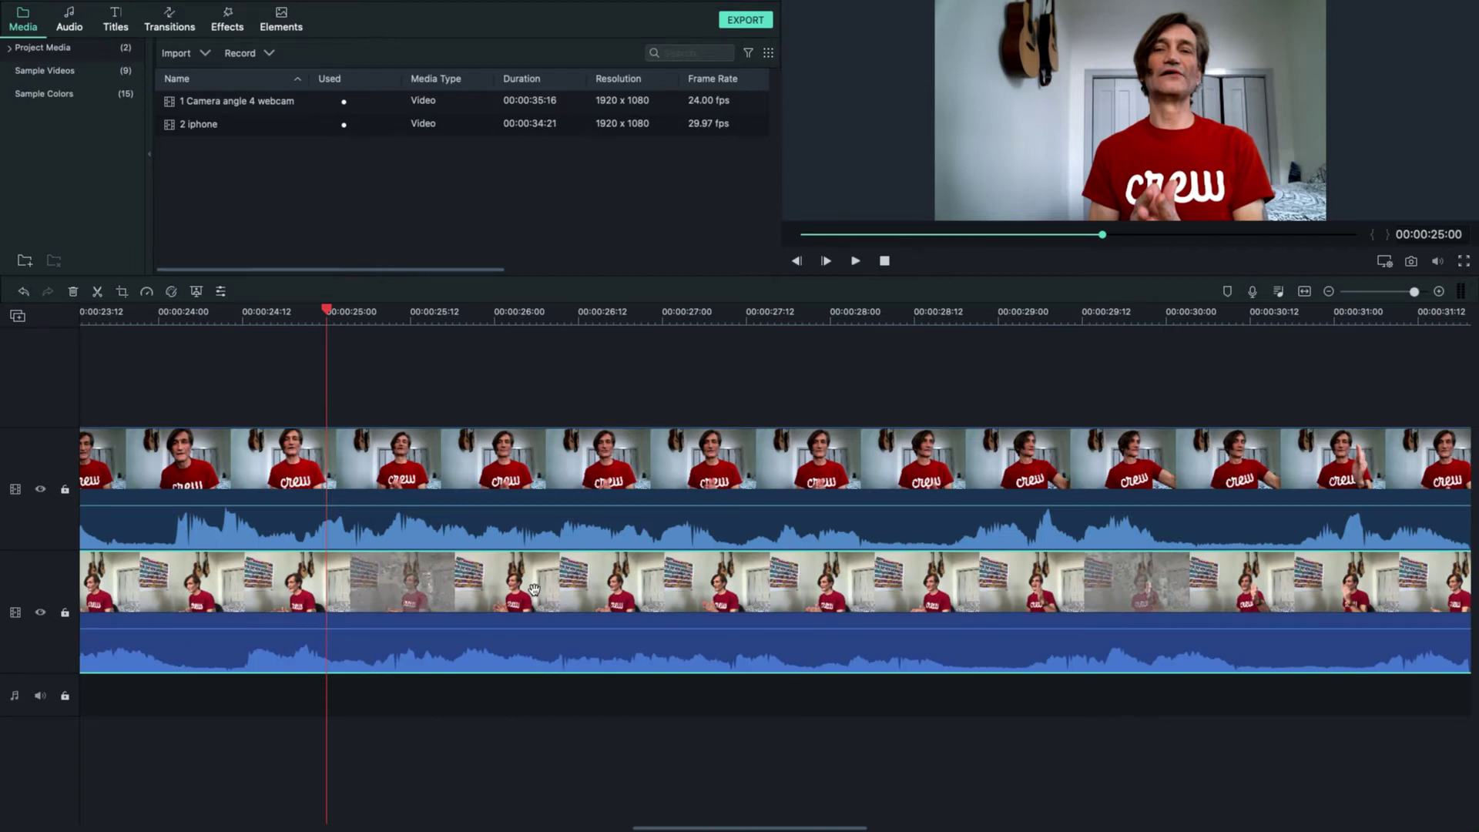
pyautogui.click(856, 261)
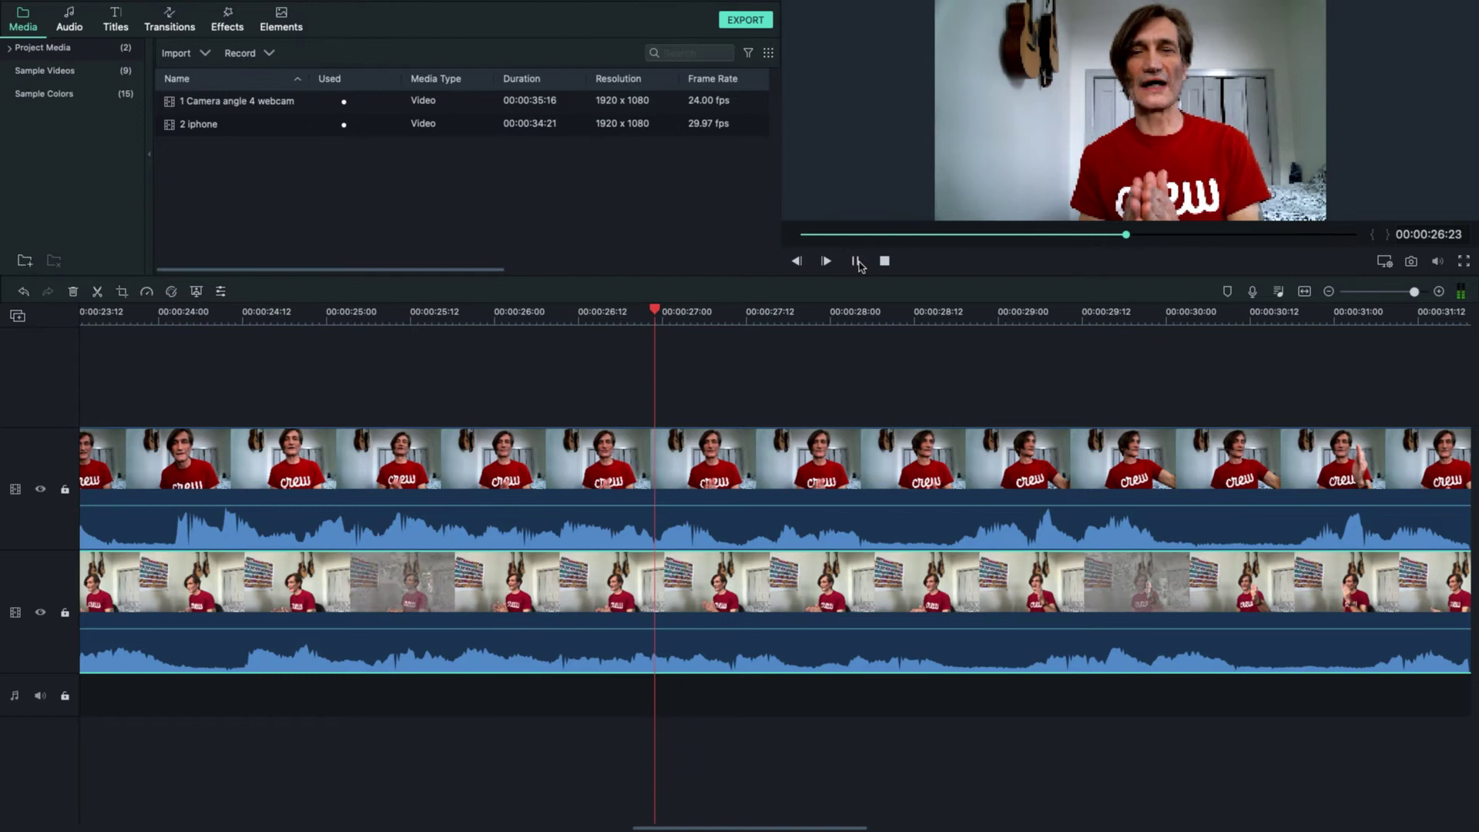
pyautogui.click(856, 261)
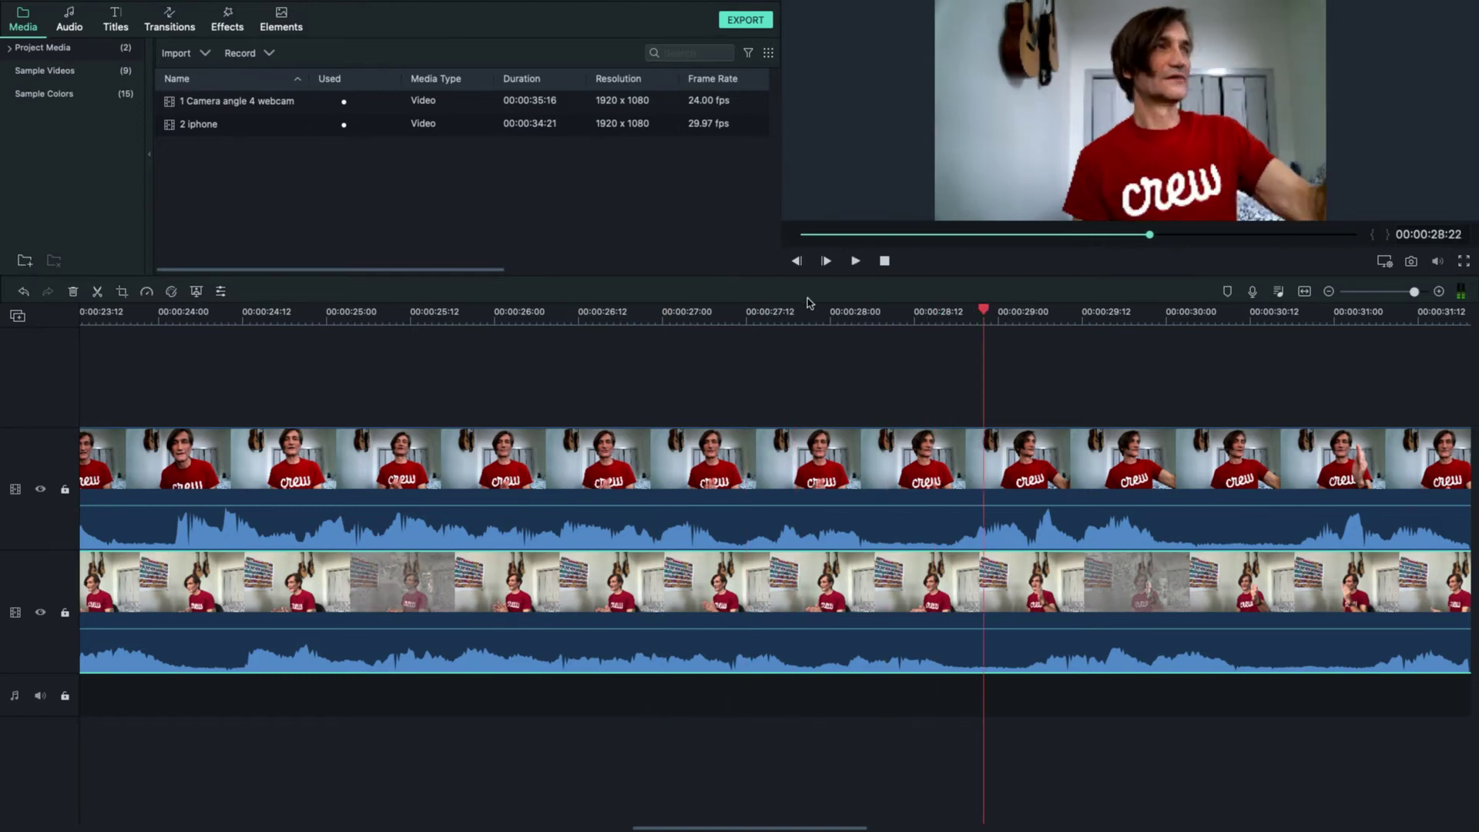
# - Undo the iPhone clip shift and lower the system volume
pyautogui.click(24, 292)
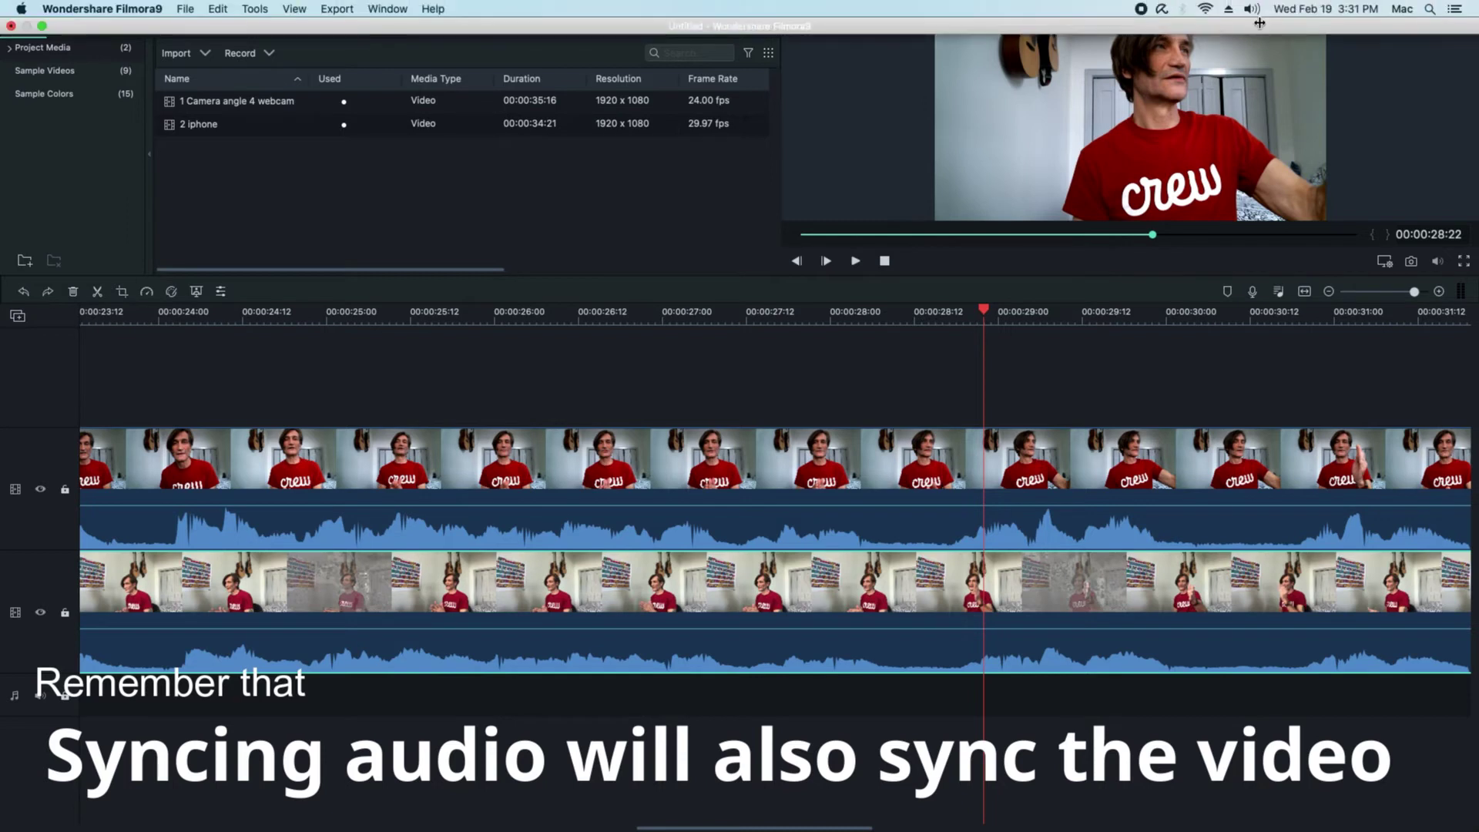
pyautogui.click(1249, 8)
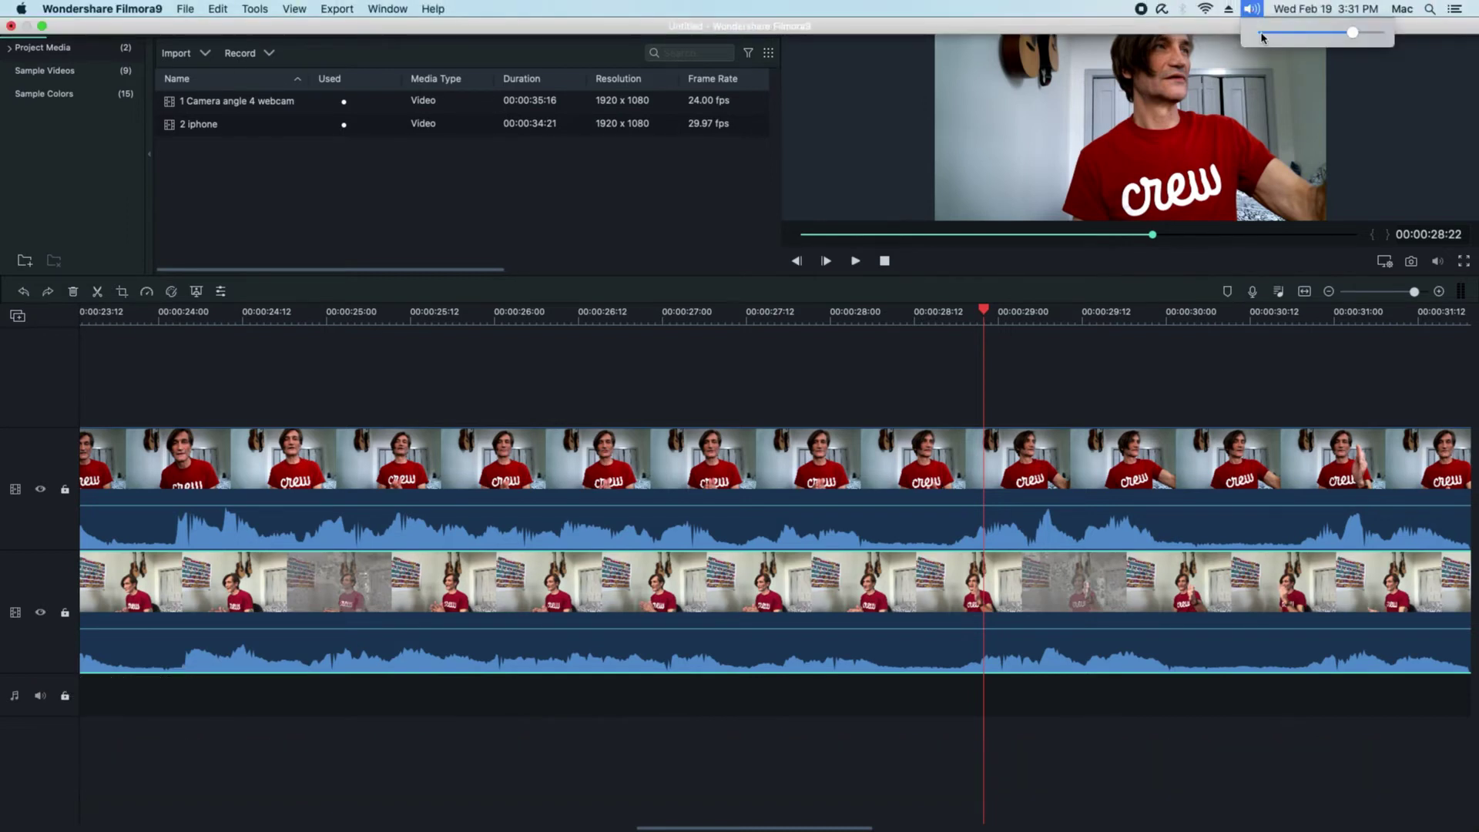
pyautogui.click(1262, 34)
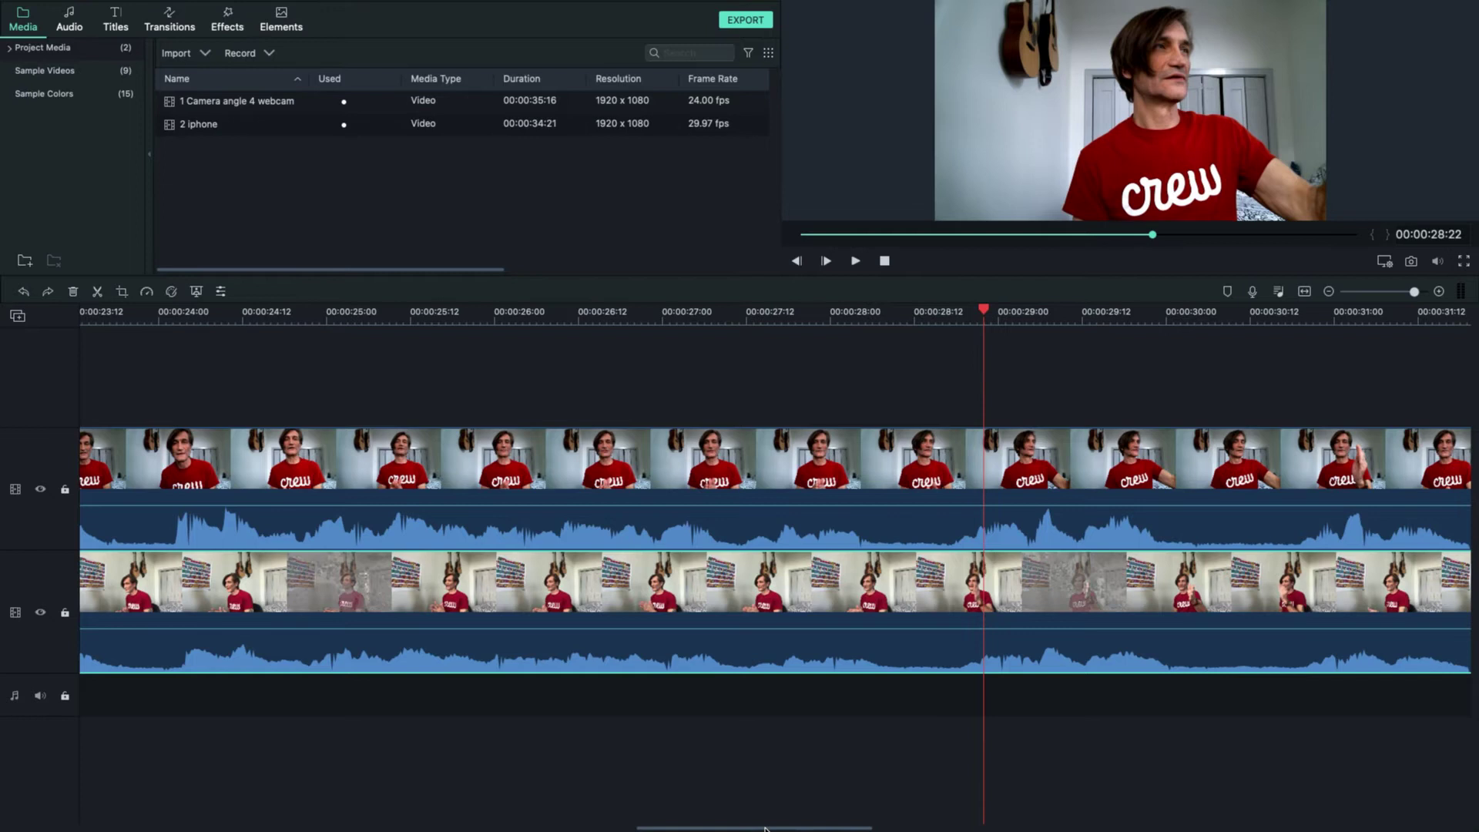
# - Split both the webcam and iphone clips at the playhead around 11 seconds
pyautogui.moveTo(765, 828); pyautogui.dragTo(340, 826)
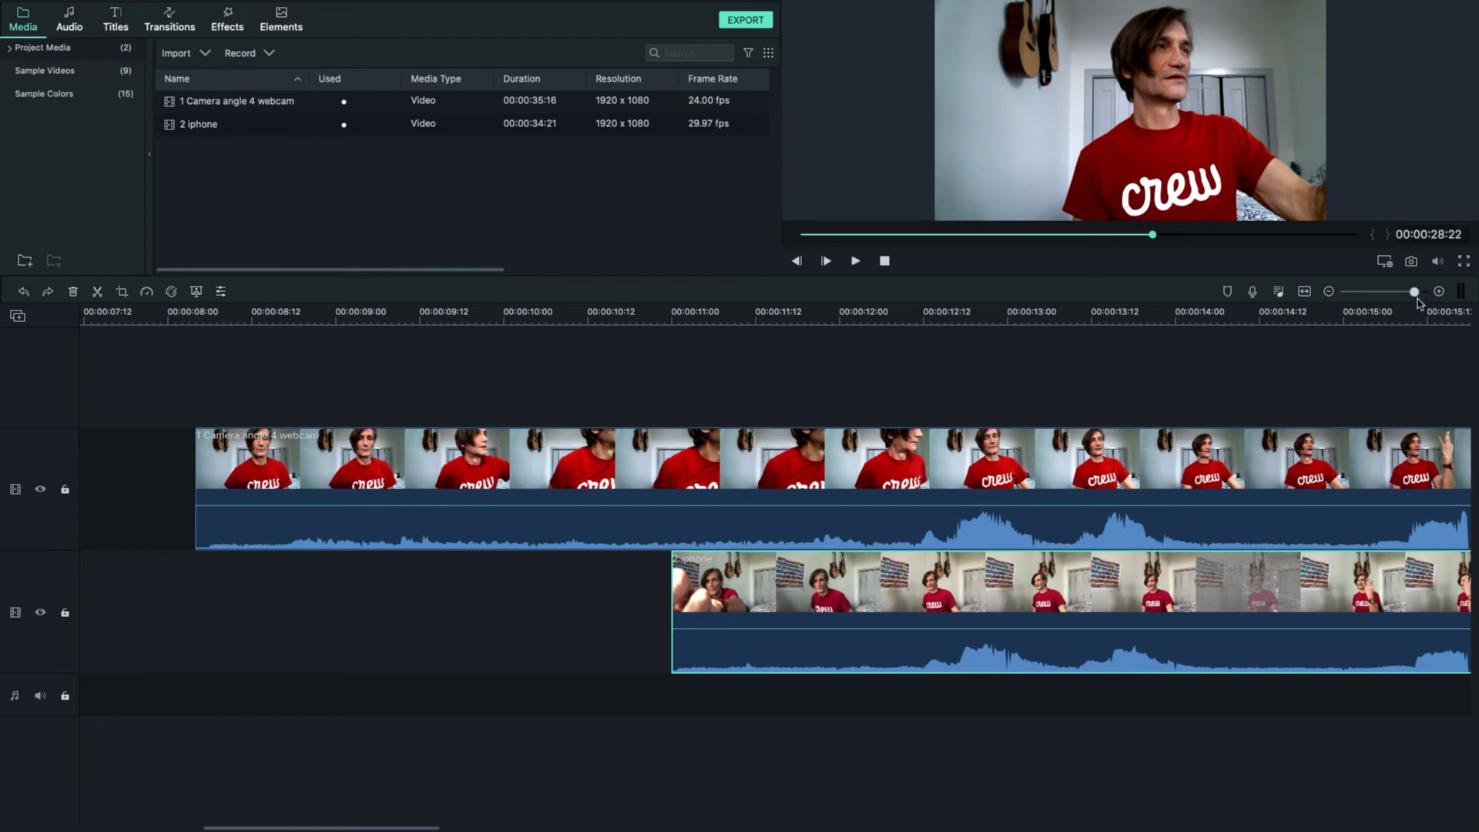
pyautogui.moveTo(1414, 299); pyautogui.dragTo(1405, 299)
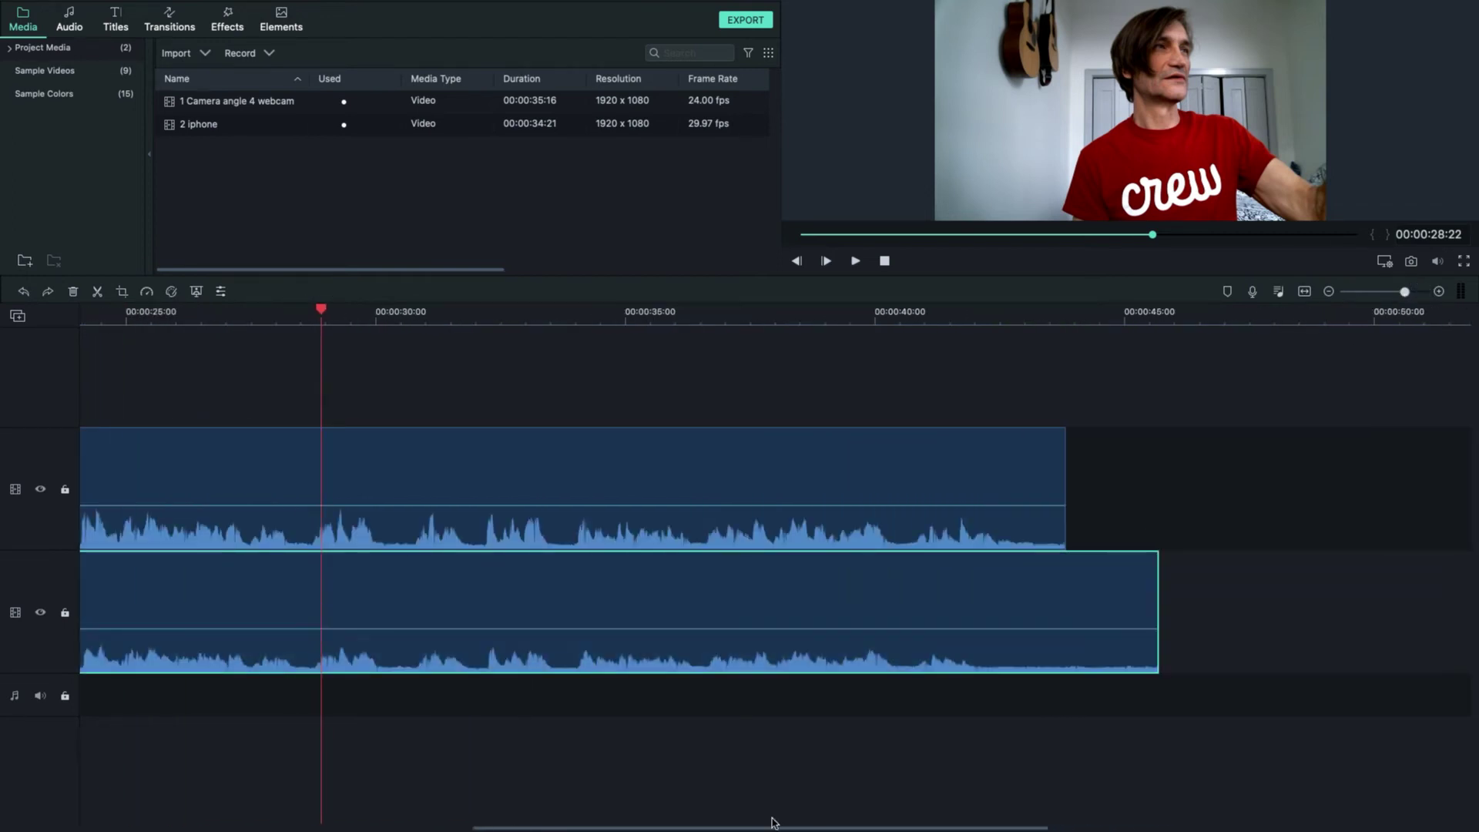
pyautogui.moveTo(681, 828); pyautogui.dragTo(292, 824)
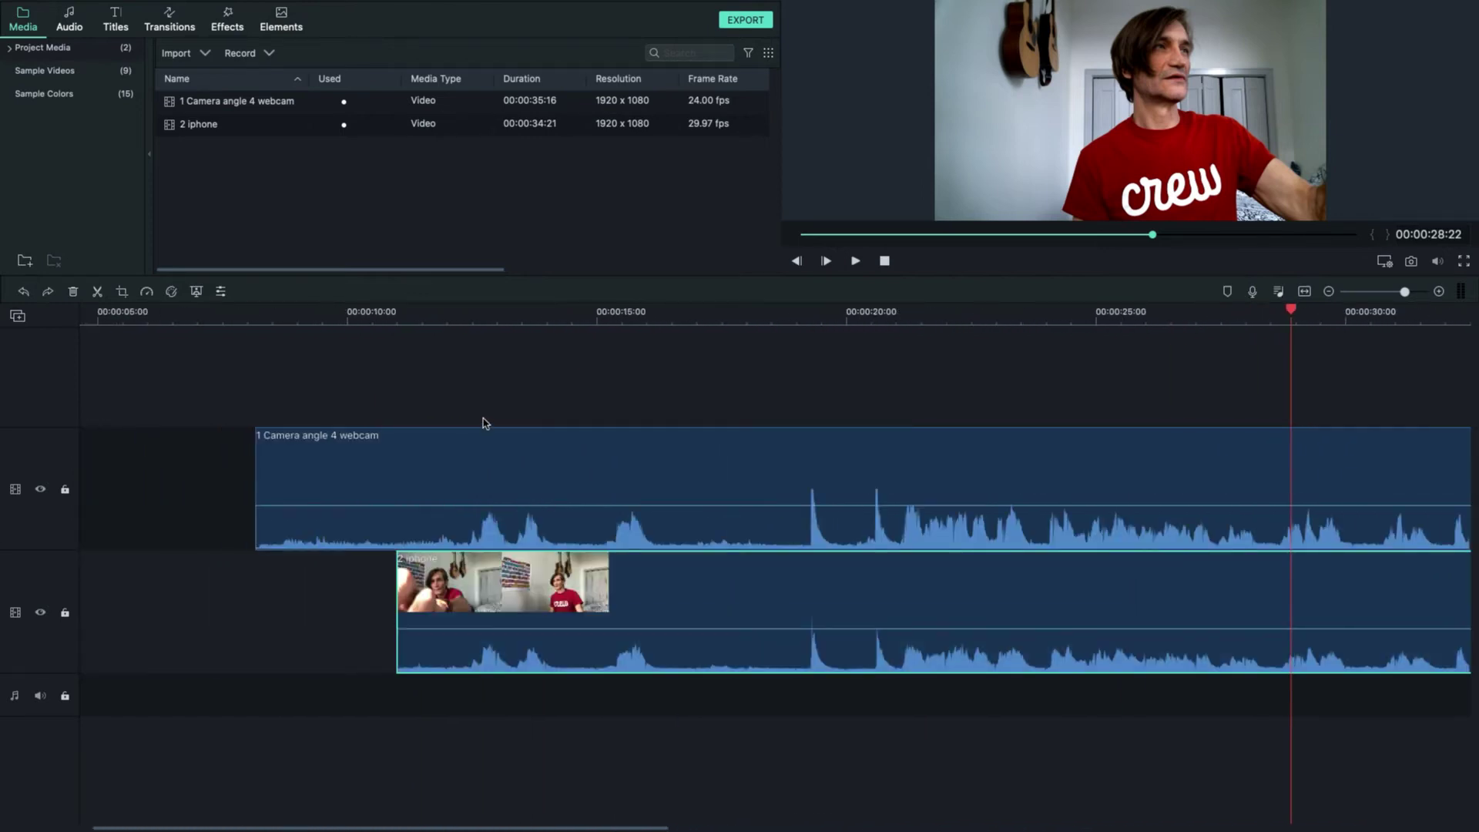
pyautogui.click(443, 313)
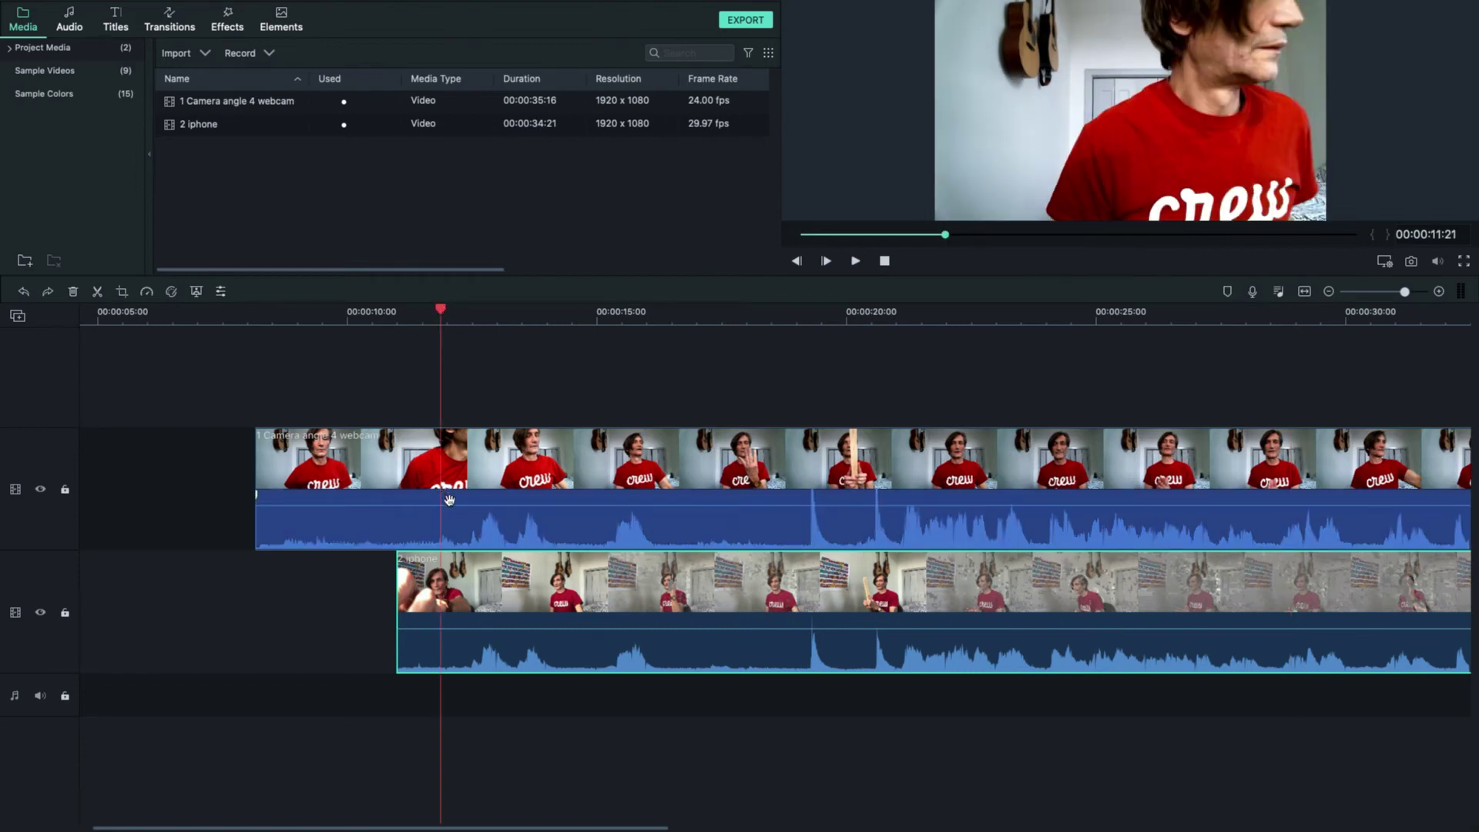
pyautogui.click(491, 470)
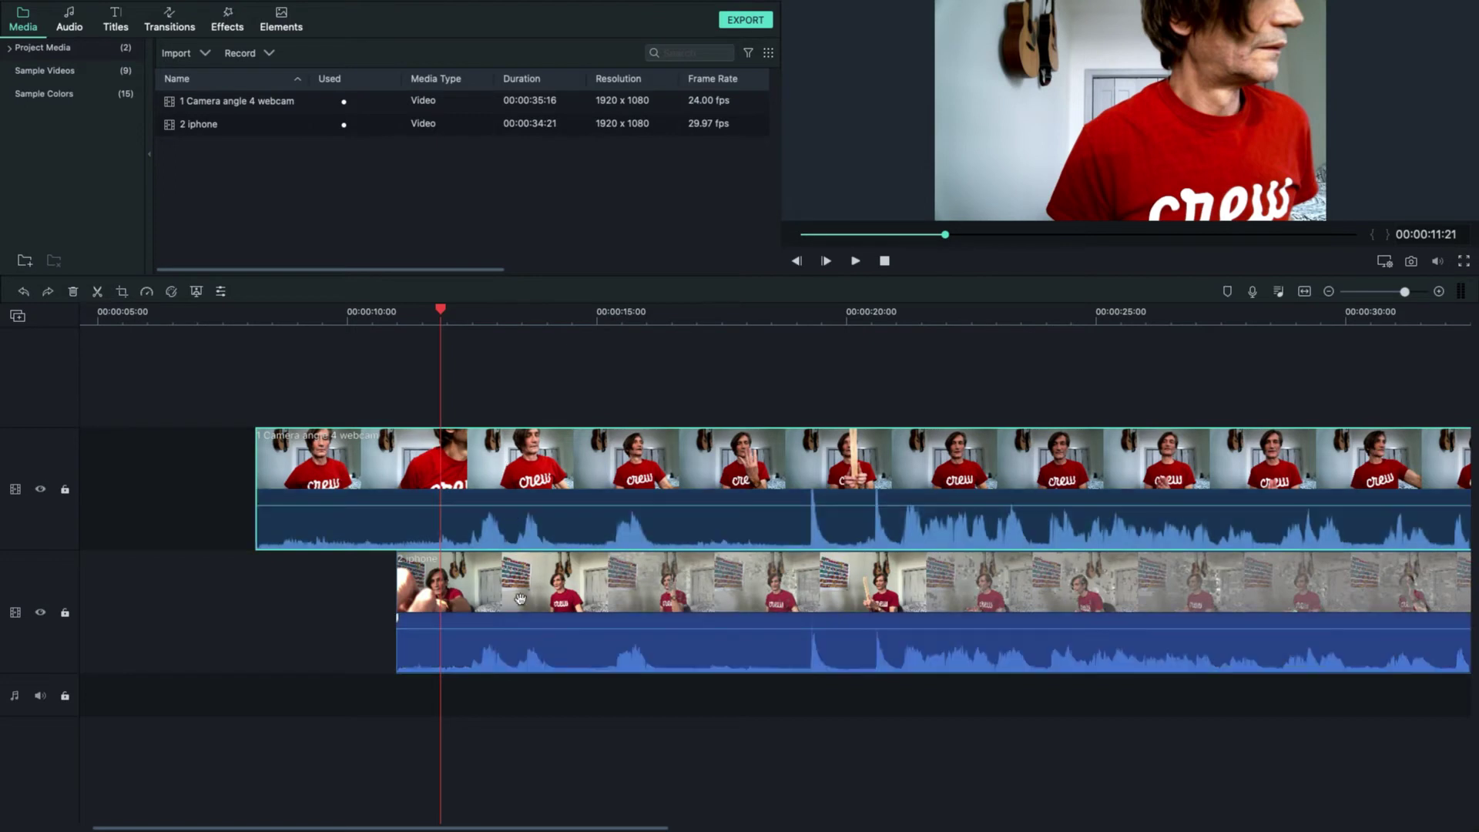
pyautogui.keyDown('ctrl'); pyautogui.click(516, 600); pyautogui.keyUp('ctrl')
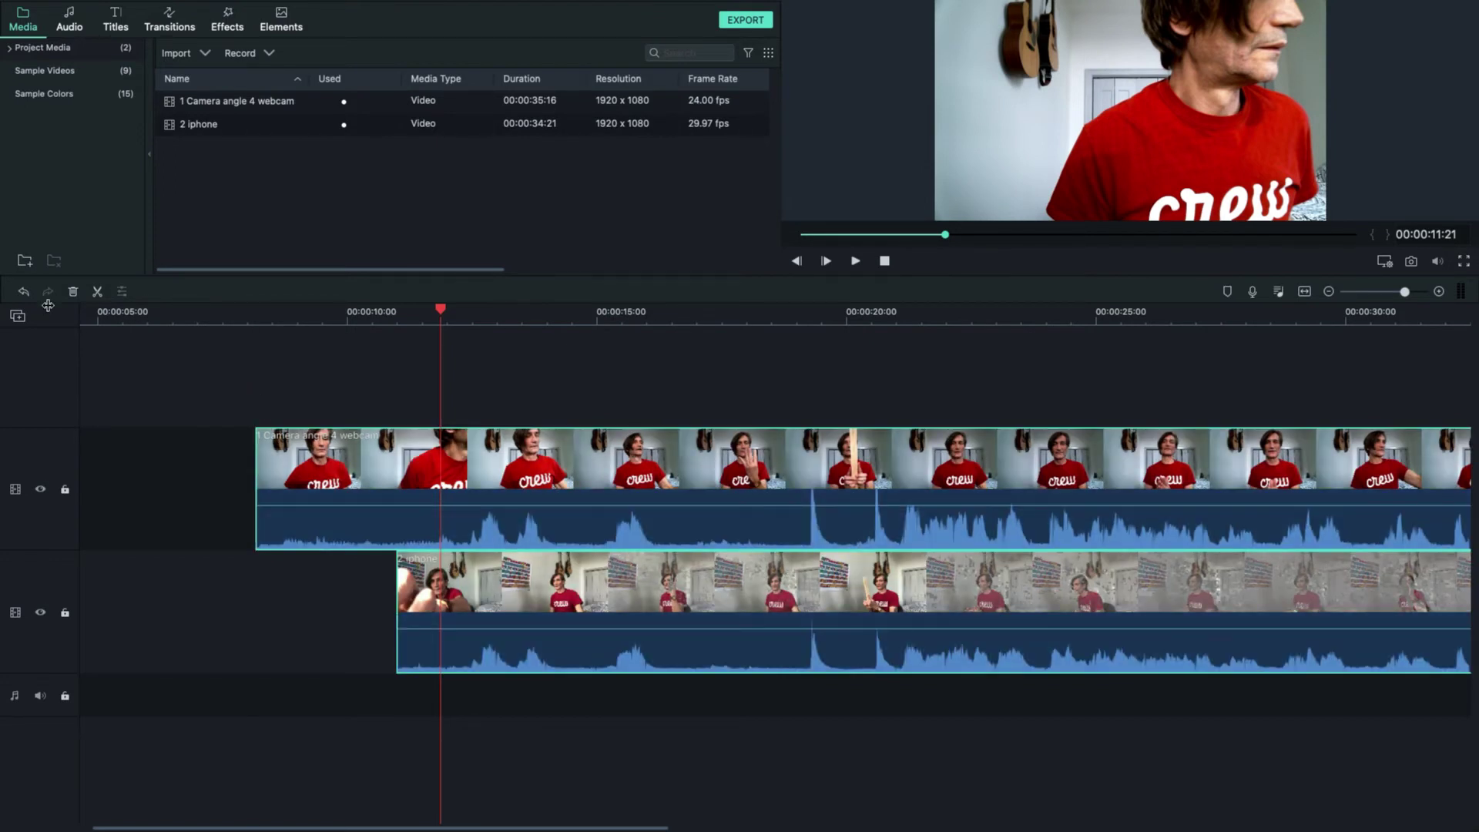
pyautogui.click(97, 296)
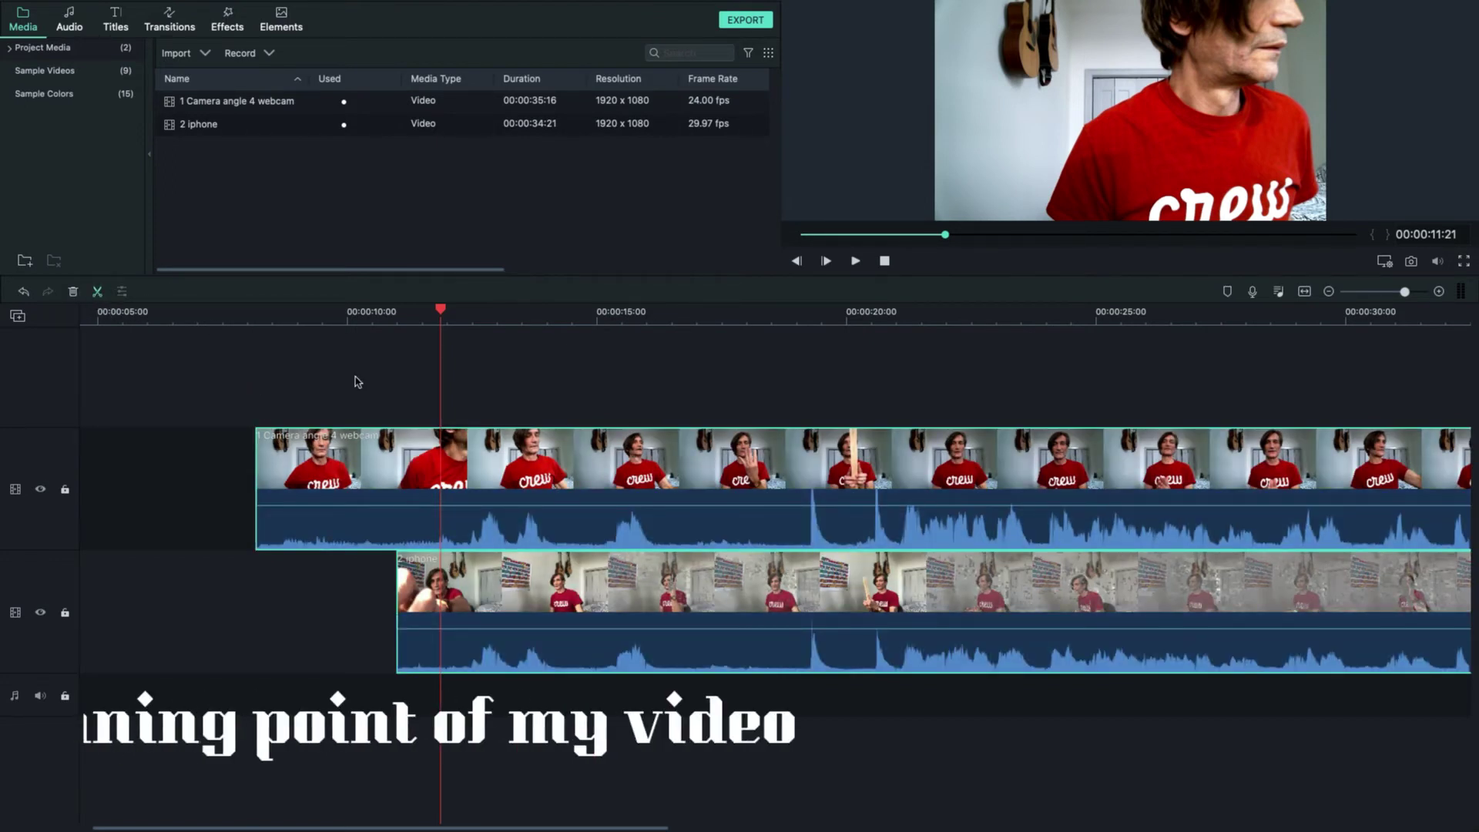
# - Delete both leading pieces and drag the remaining clips together toward the timeline start
pyautogui.click(375, 466)
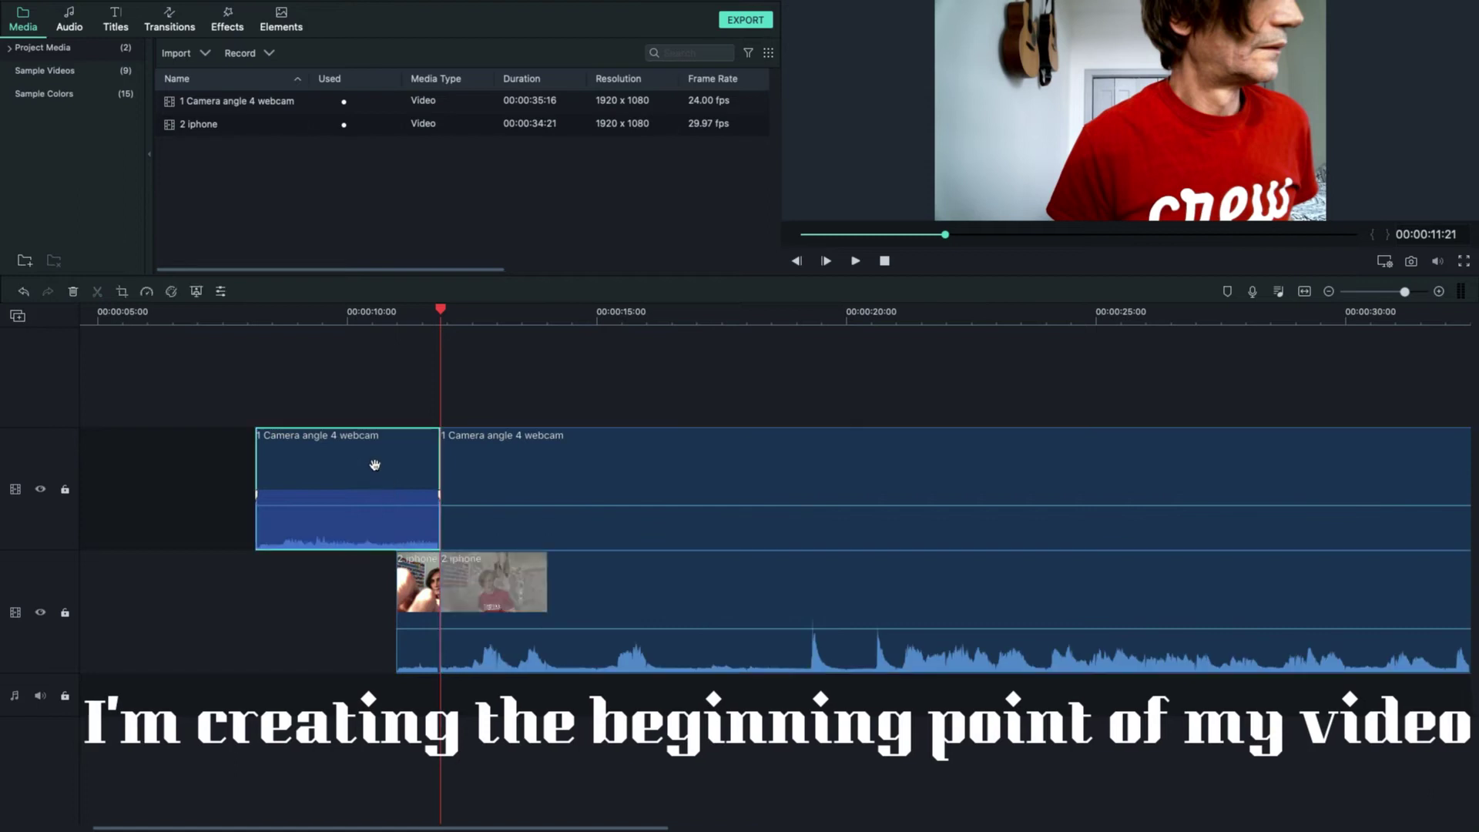
pyautogui.press('Delete')
pyautogui.click(433, 591)
pyautogui.press('Delete')
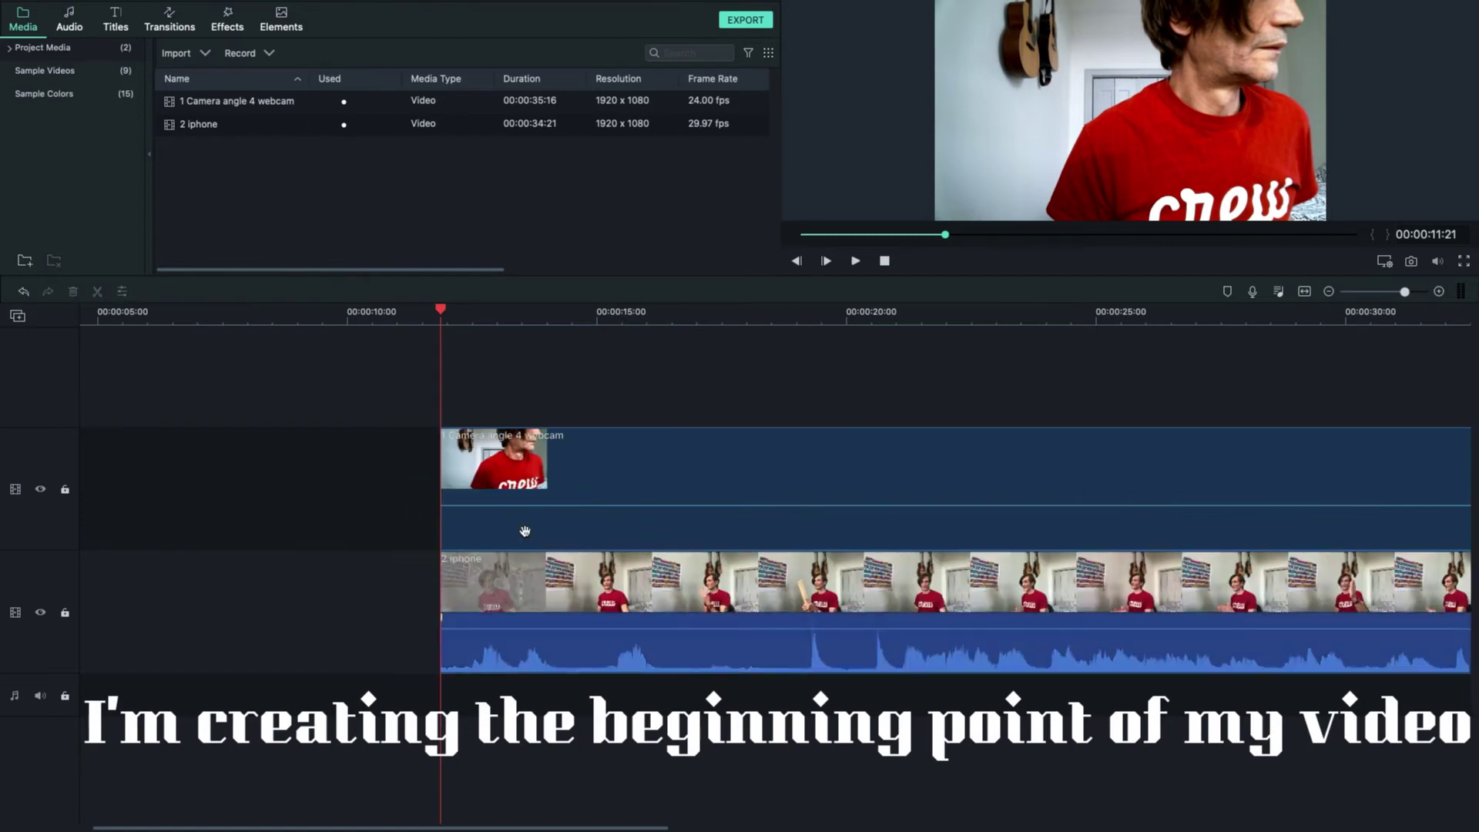
pyautogui.click(545, 467)
pyautogui.keyDown('ctrl'); pyautogui.click(558, 610); pyautogui.keyUp('ctrl')
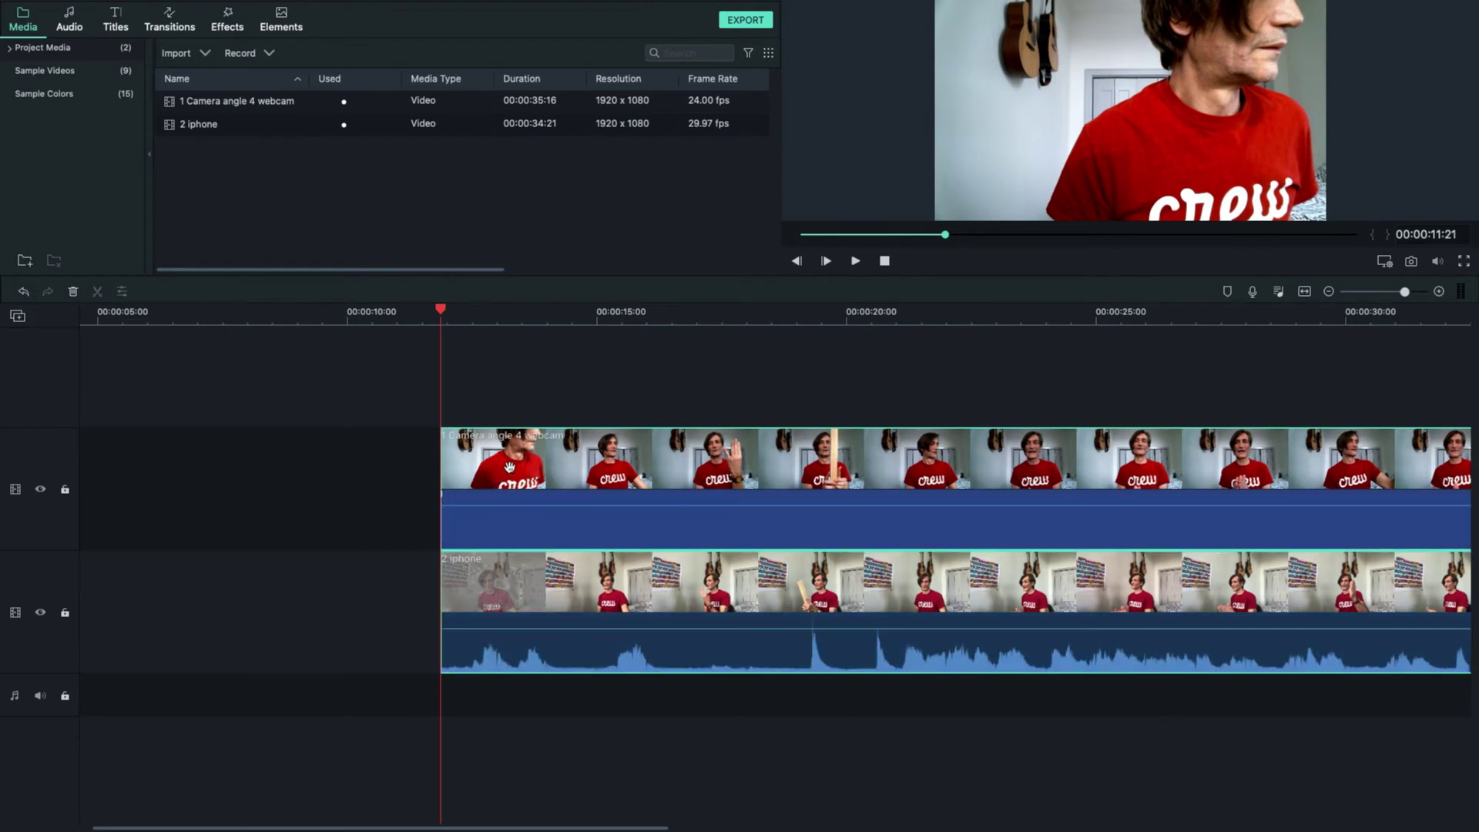
pyautogui.moveTo(509, 467); pyautogui.dragTo(18, 453)
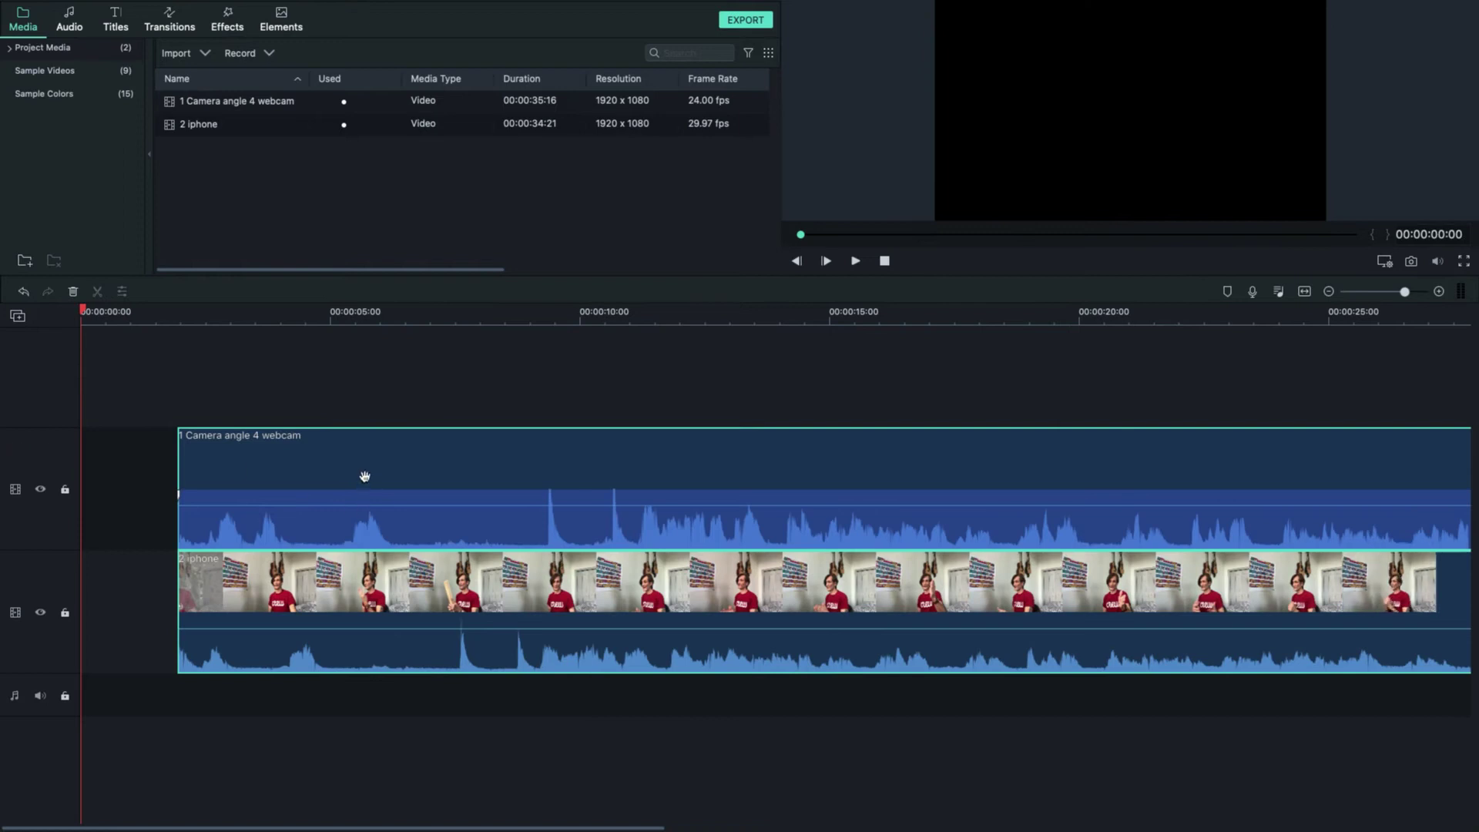
# - Return the playhead to the start of the timeline
pyautogui.click(341, 470)
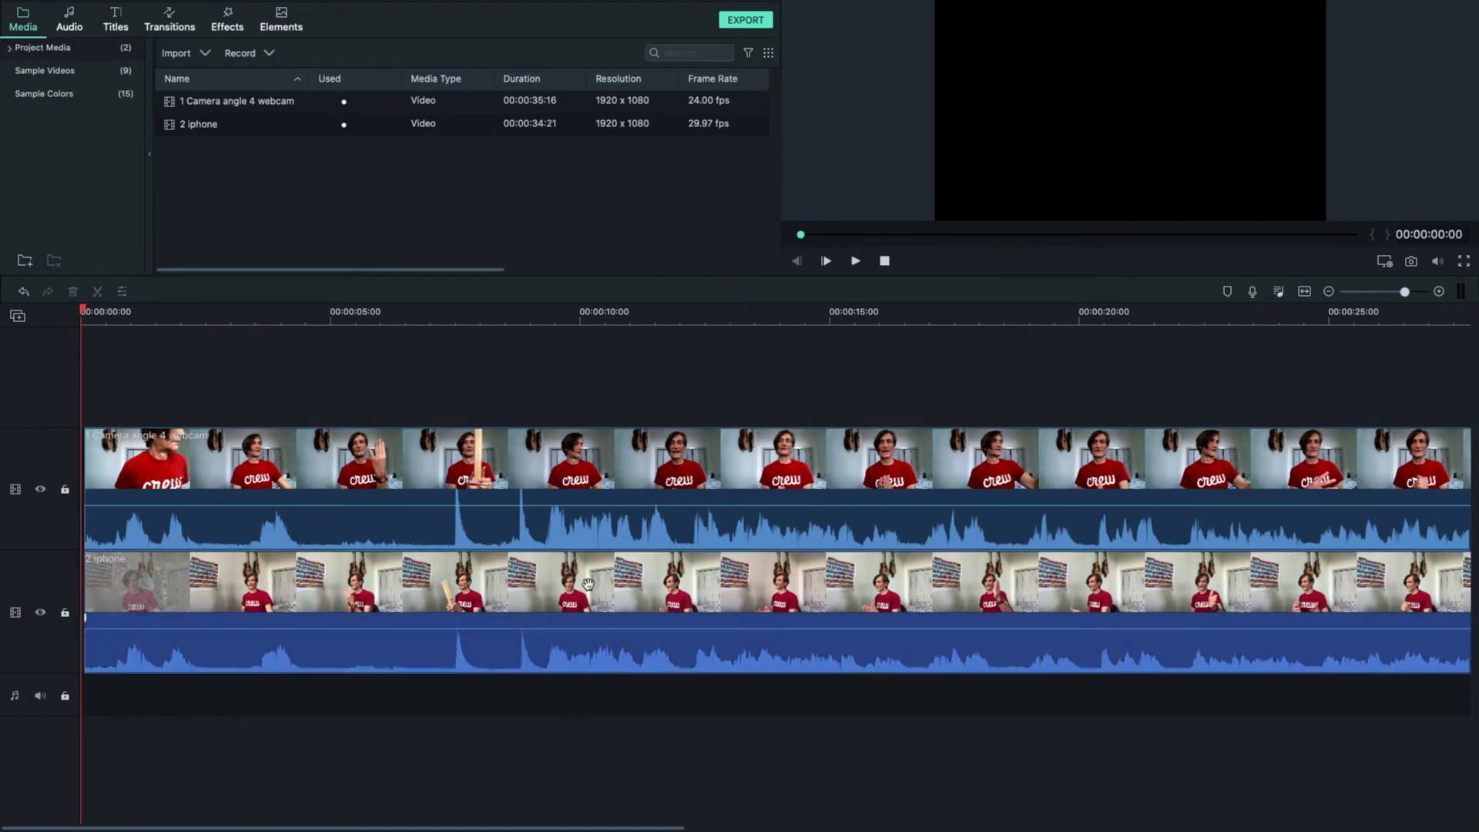
# - Slide the clips to begin at 0:00 and mute the iphone clip's audio
pyautogui.moveTo(592, 584); pyautogui.dragTo(588, 584)
pyautogui.rightClick(588, 584)
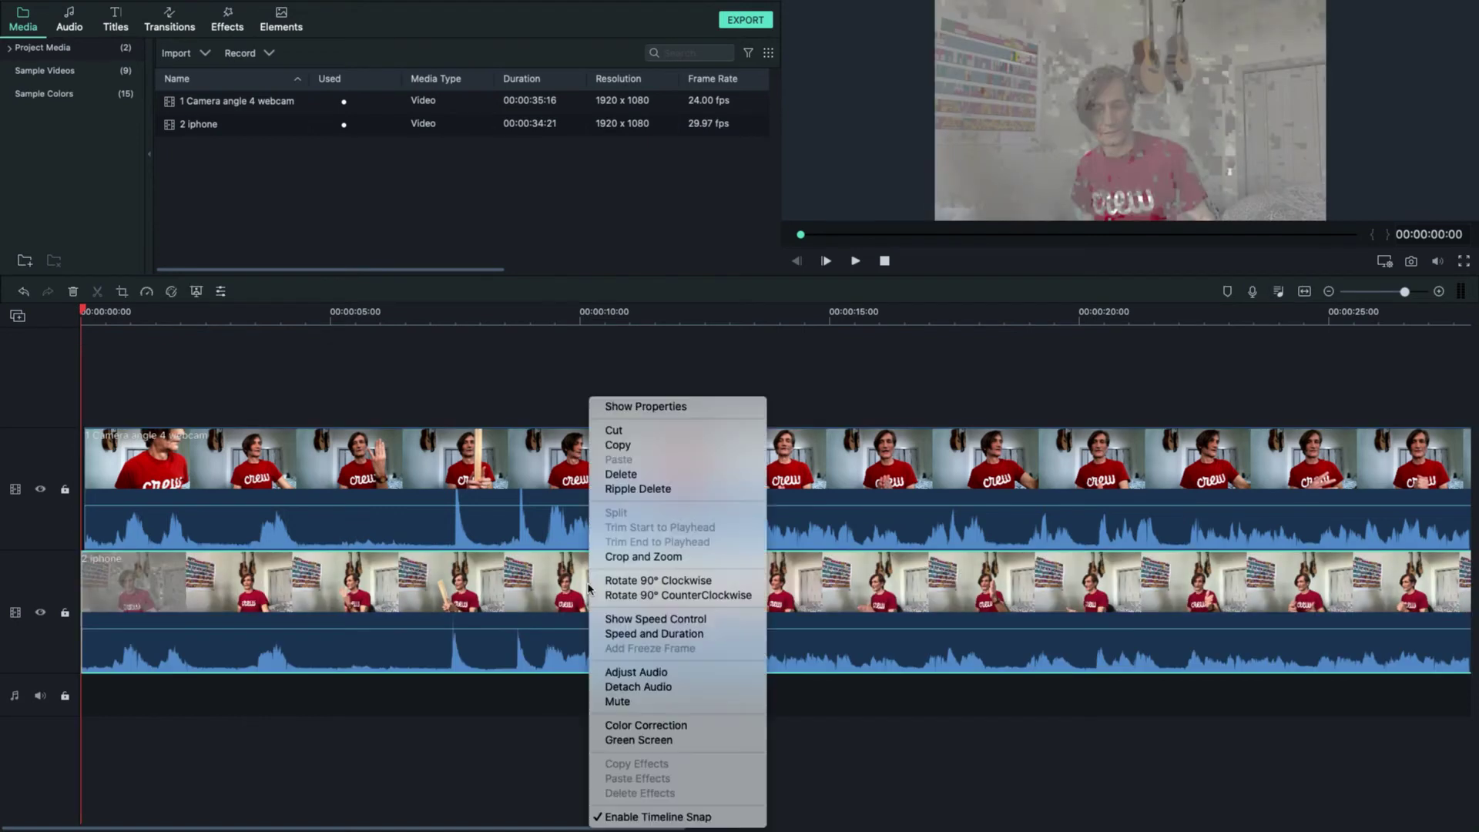
pyautogui.click(701, 703)
# - Detach the webcam clip's audio onto its own audio track
pyautogui.click(551, 467)
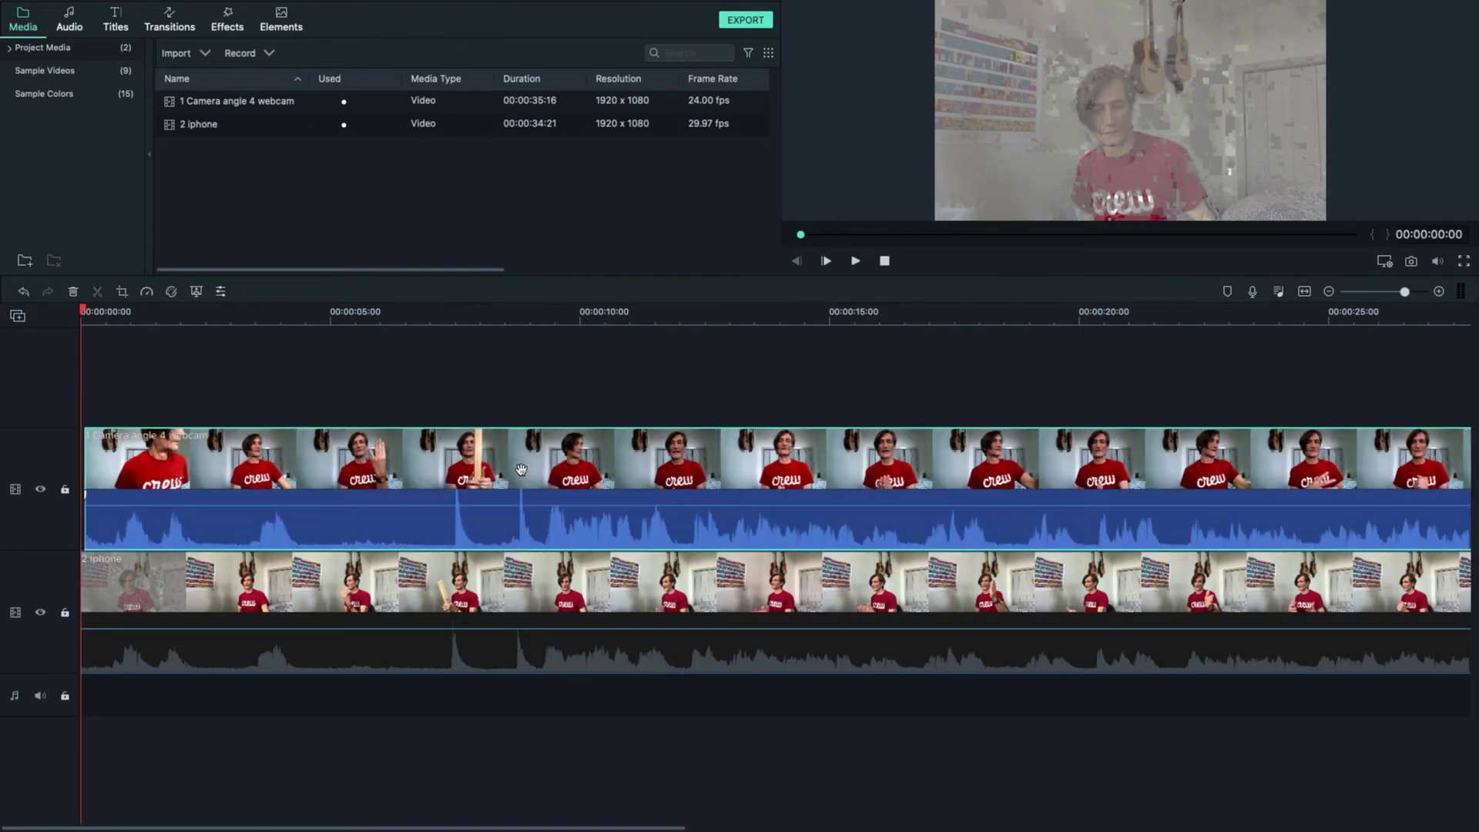
pyautogui.click(478, 588)
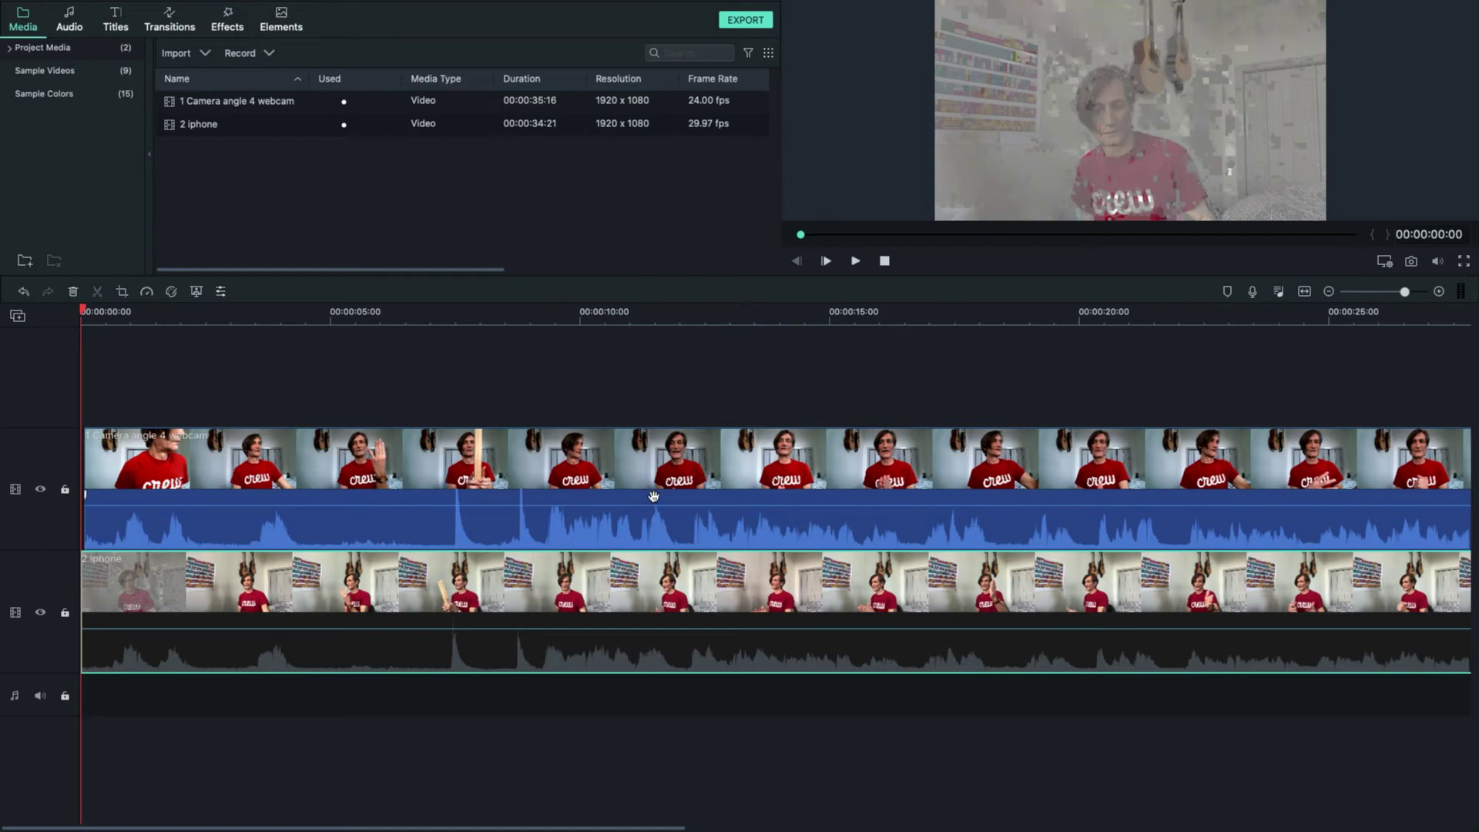
pyautogui.click(621, 482)
pyautogui.rightClick(584, 462)
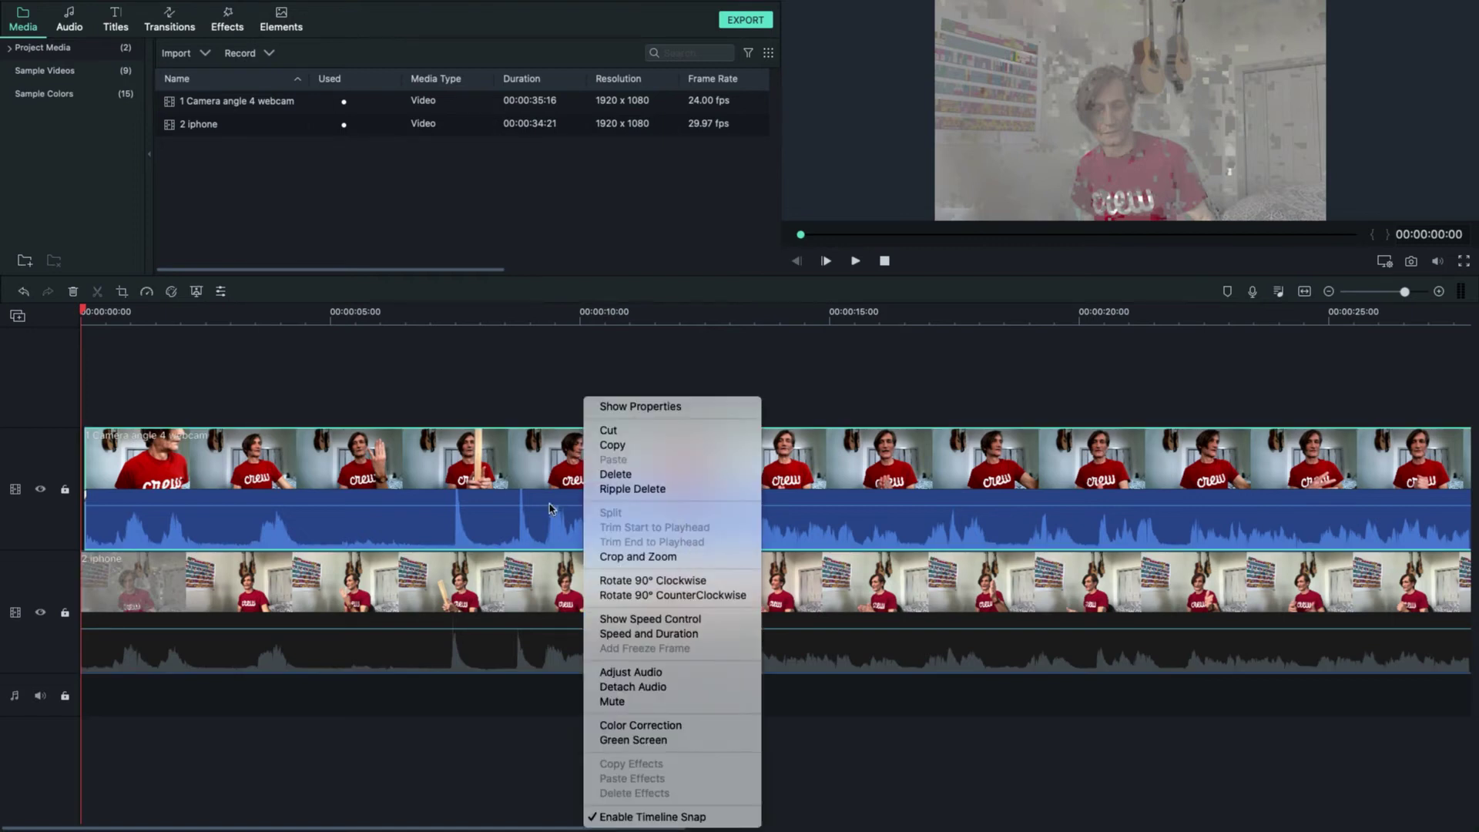
pyautogui.click(641, 687)
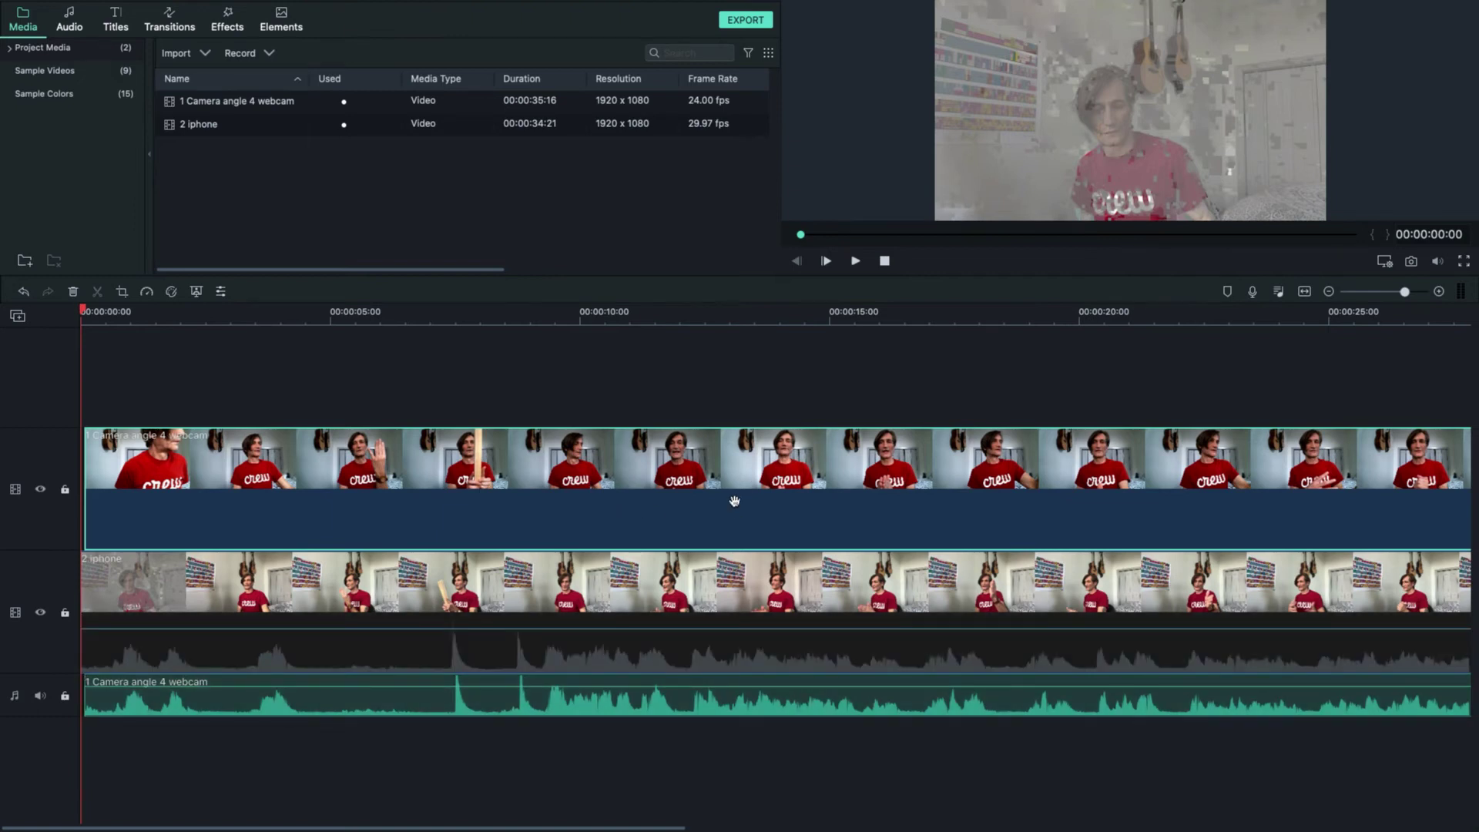
# - Move the playhead along the ruler to about 12, 14 and then 18 seconds
pyautogui.click(696, 314)
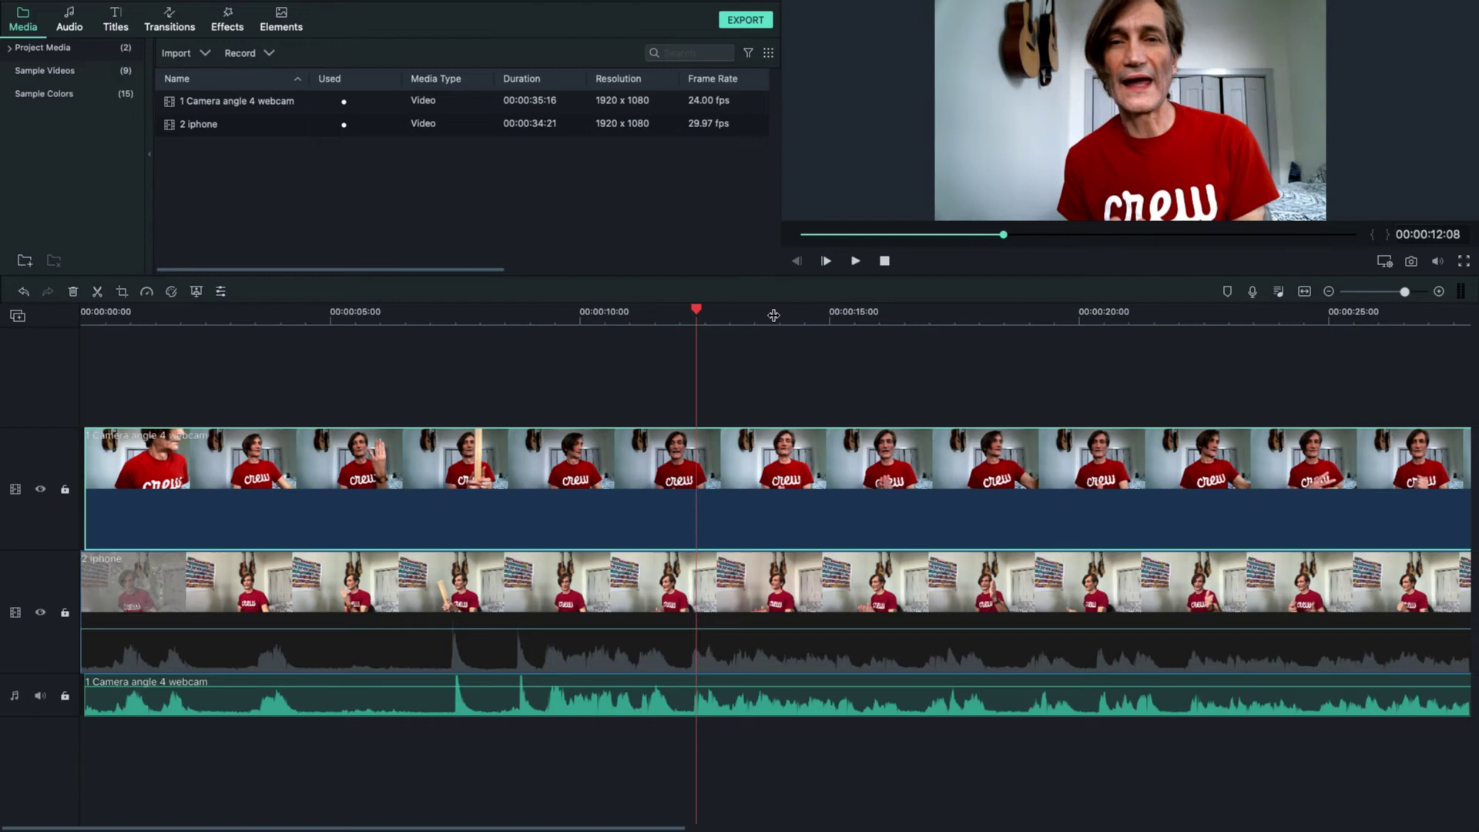
pyautogui.click(783, 314)
pyautogui.click(1009, 316)
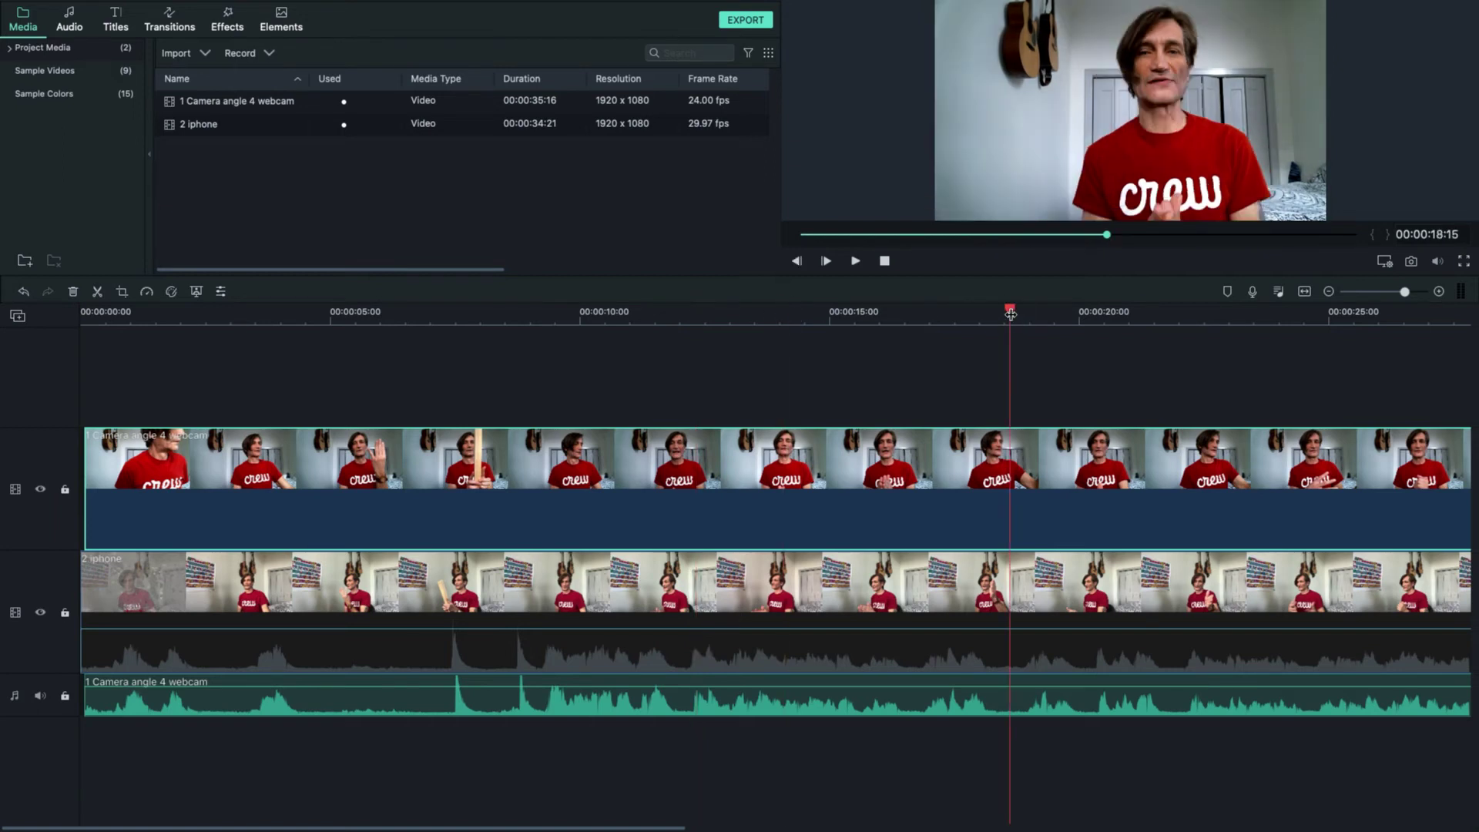
pyautogui.click(1052, 312)
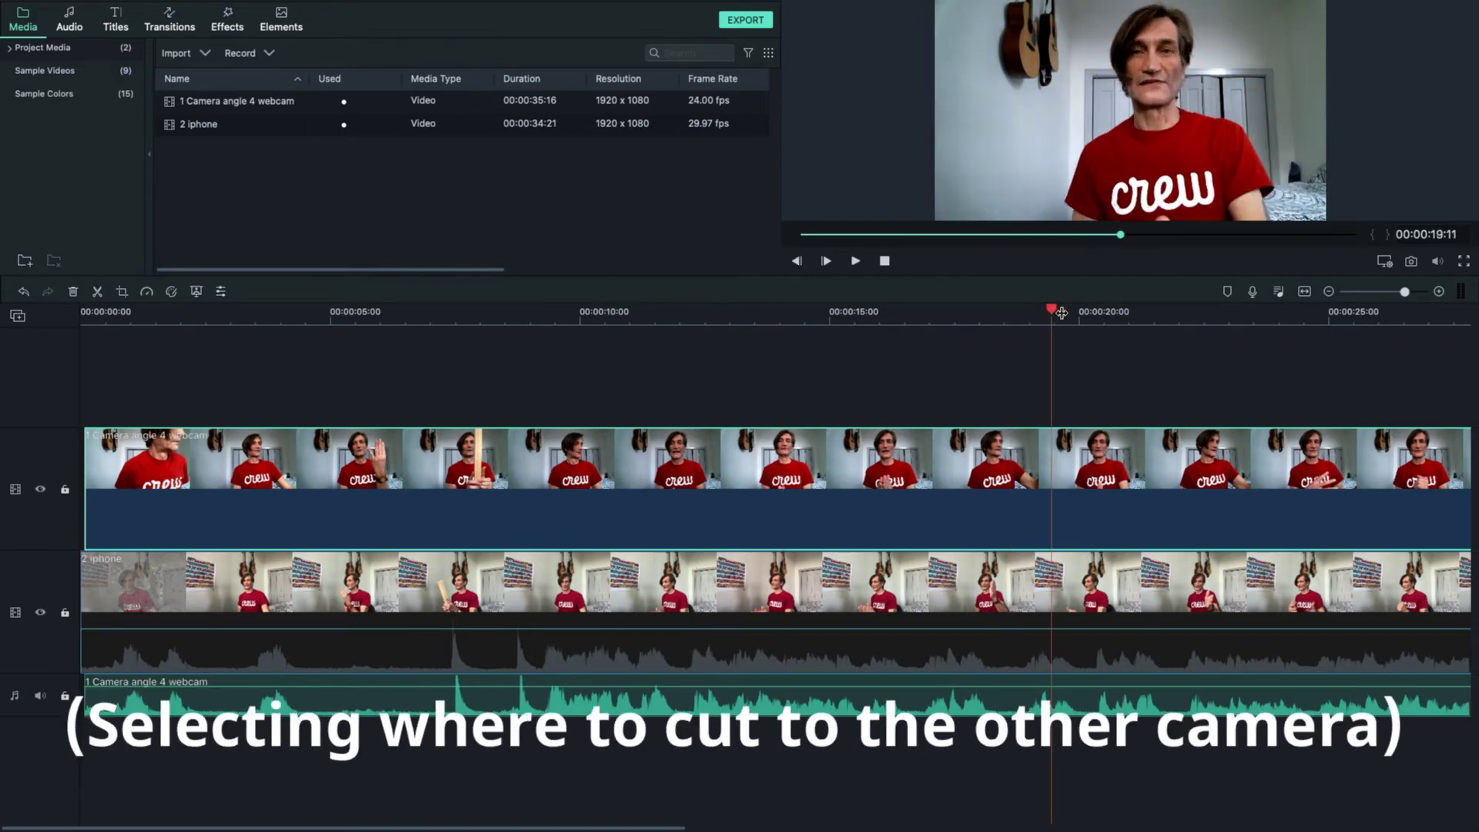
pyautogui.click(1088, 313)
pyautogui.click(1146, 313)
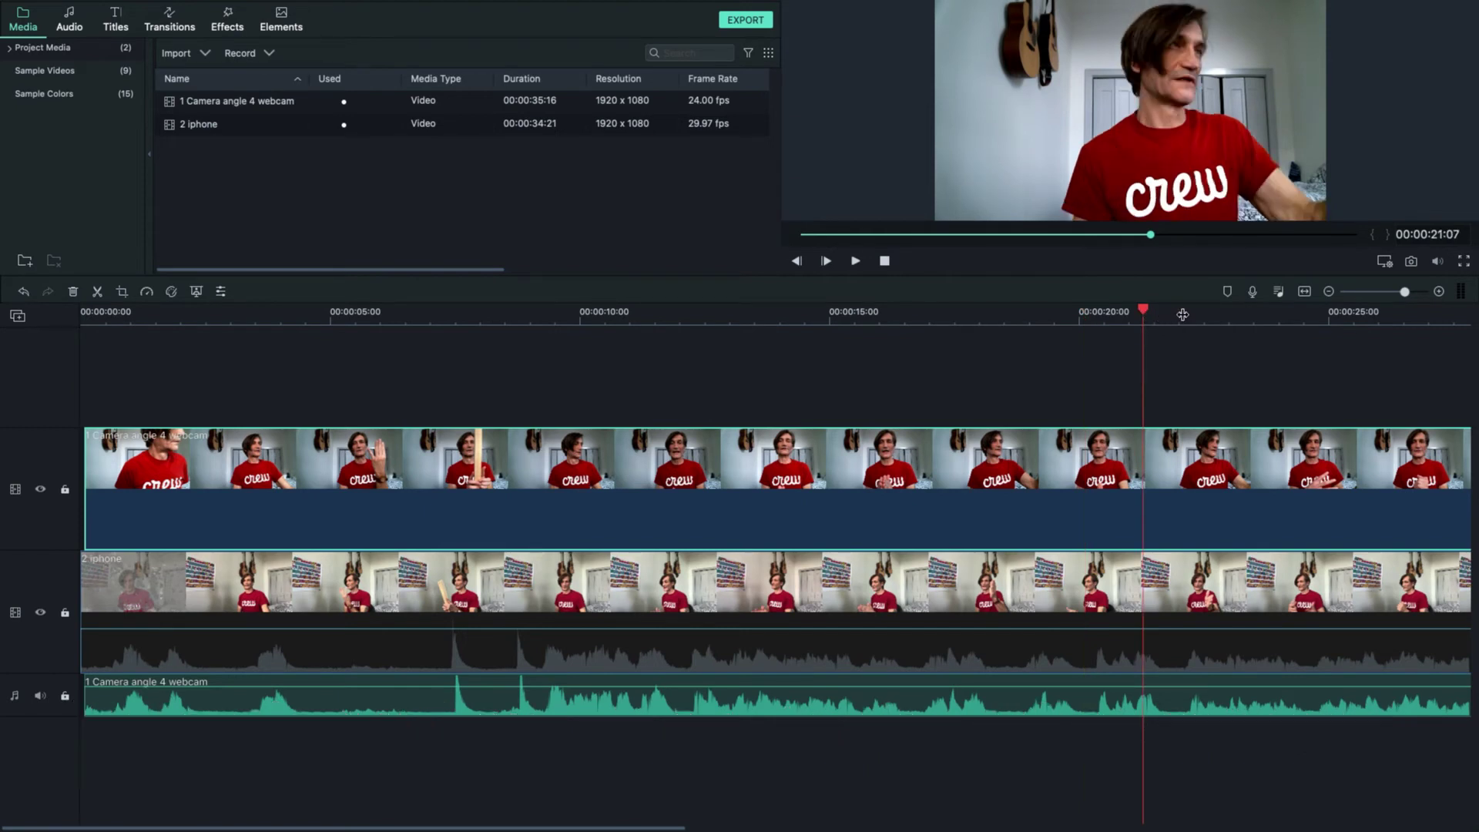
pyautogui.click(1125, 311)
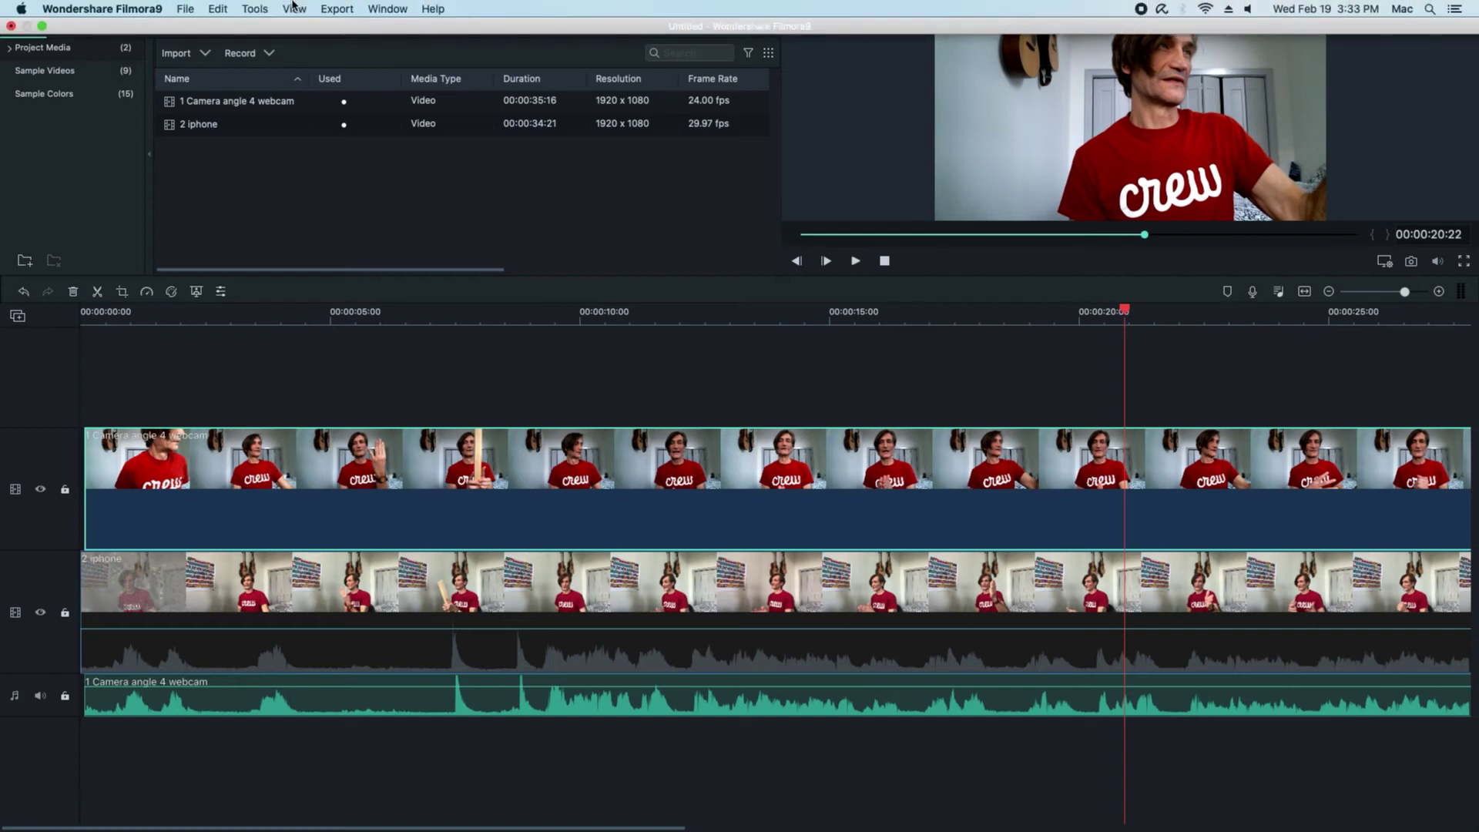
pyautogui.click(295, 9)
pyautogui.moveTo(348, 114)
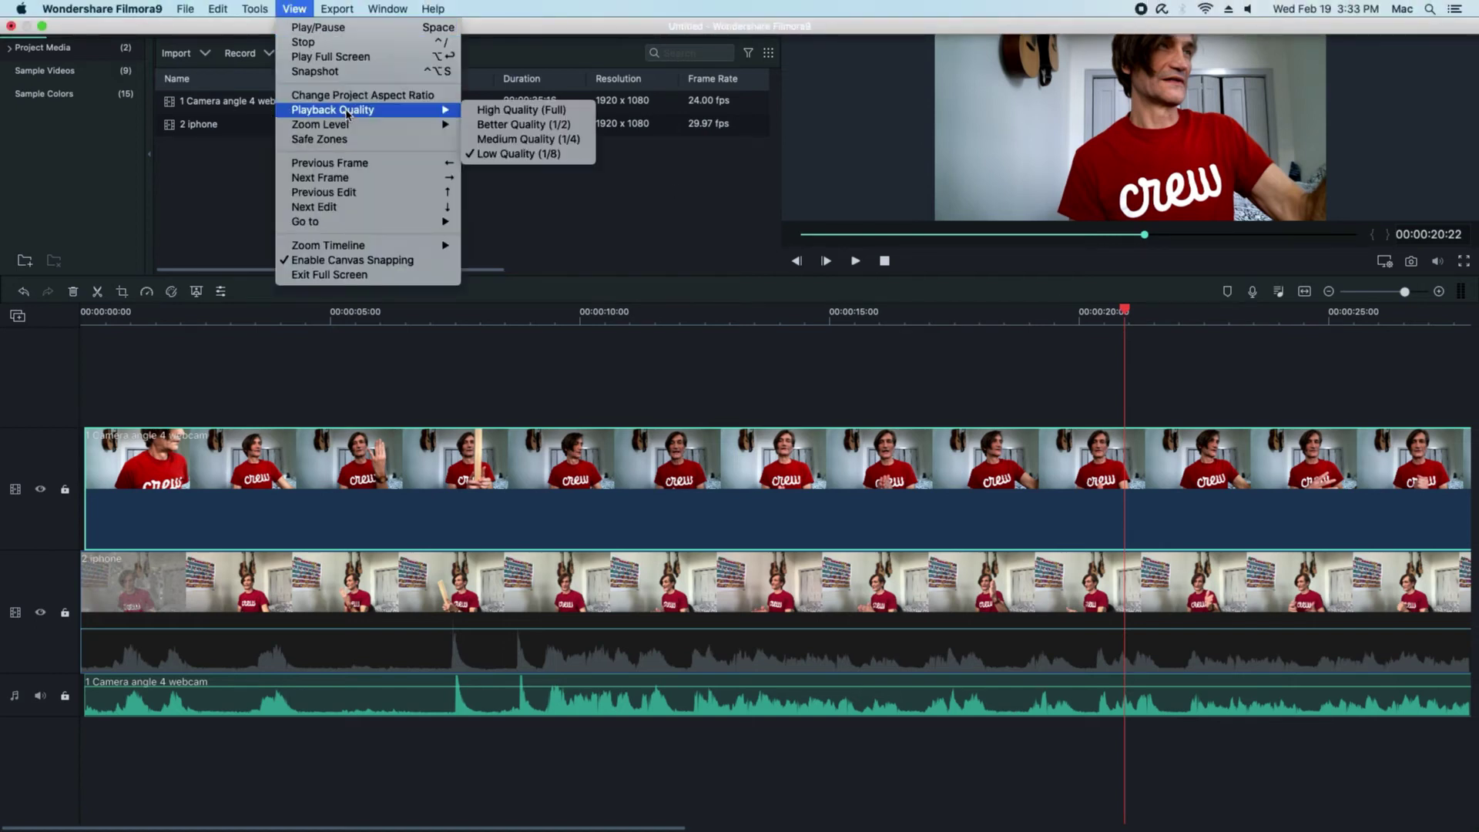
pyautogui.click(512, 153)
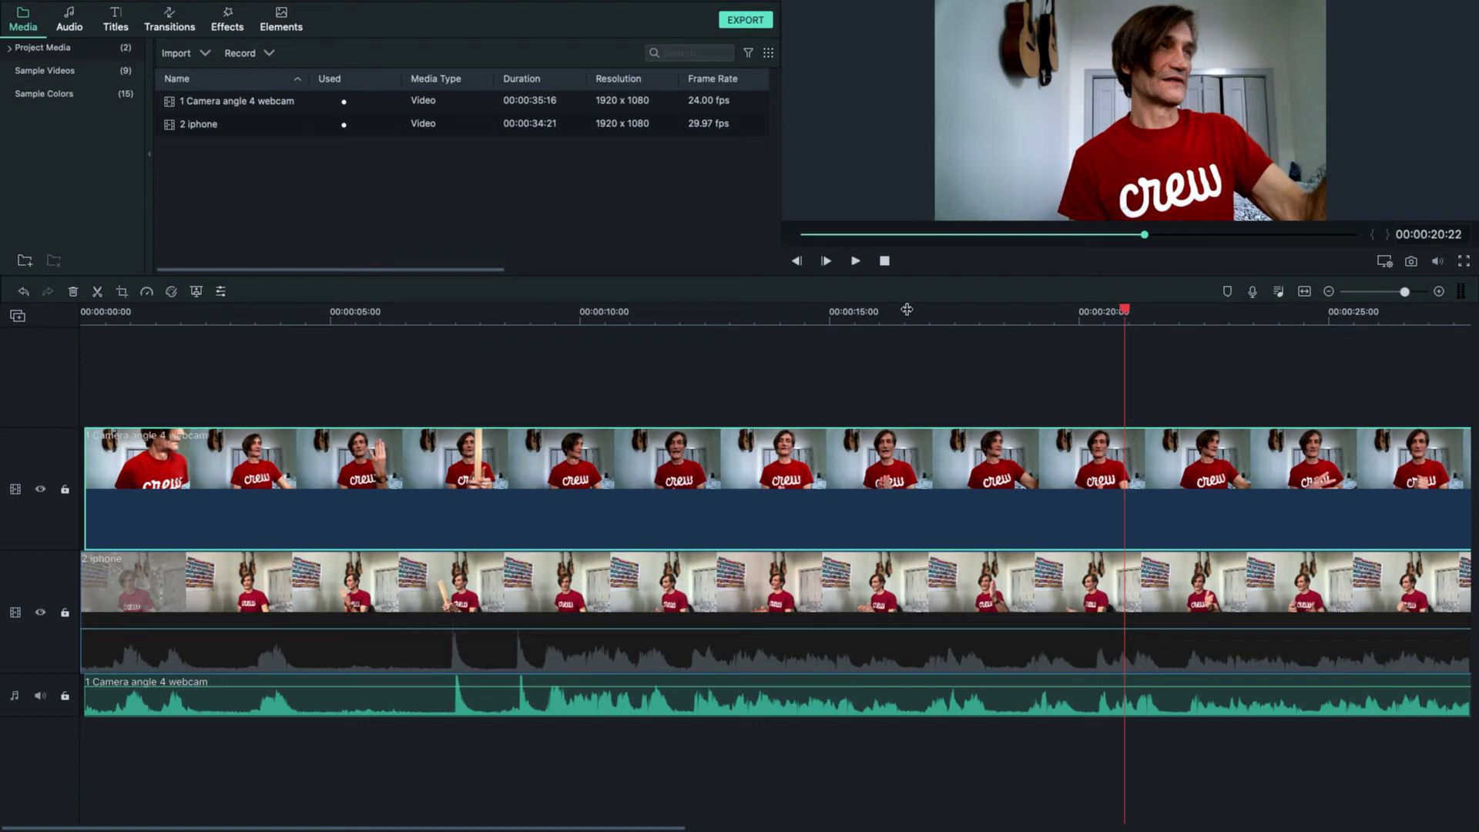
# - Preview around 19–23 s and split the webcam clip at 00:00:20:13
pyautogui.click(856, 261)
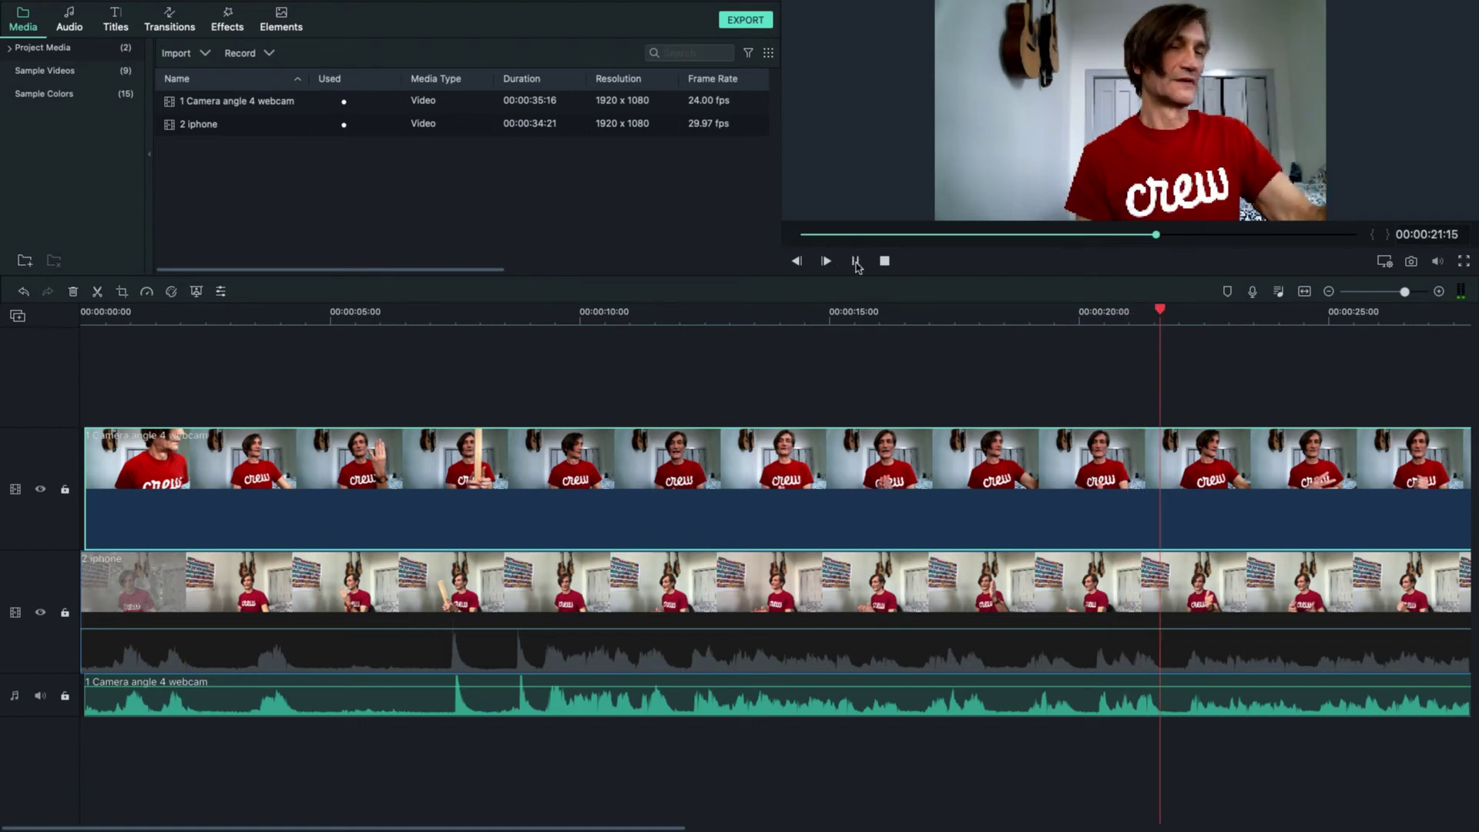
pyautogui.click(855, 262)
pyautogui.click(1173, 318)
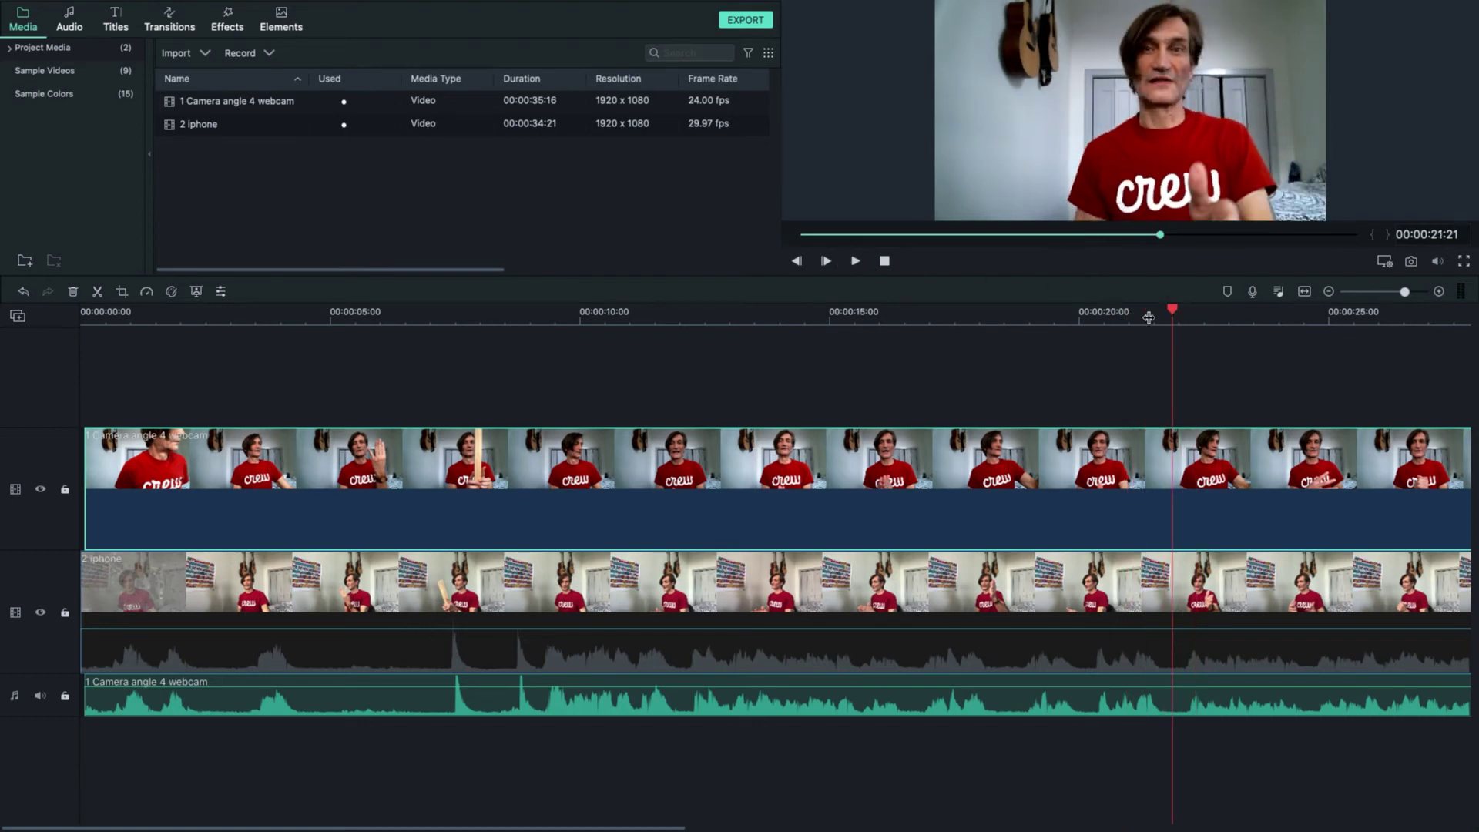
pyautogui.click(858, 262)
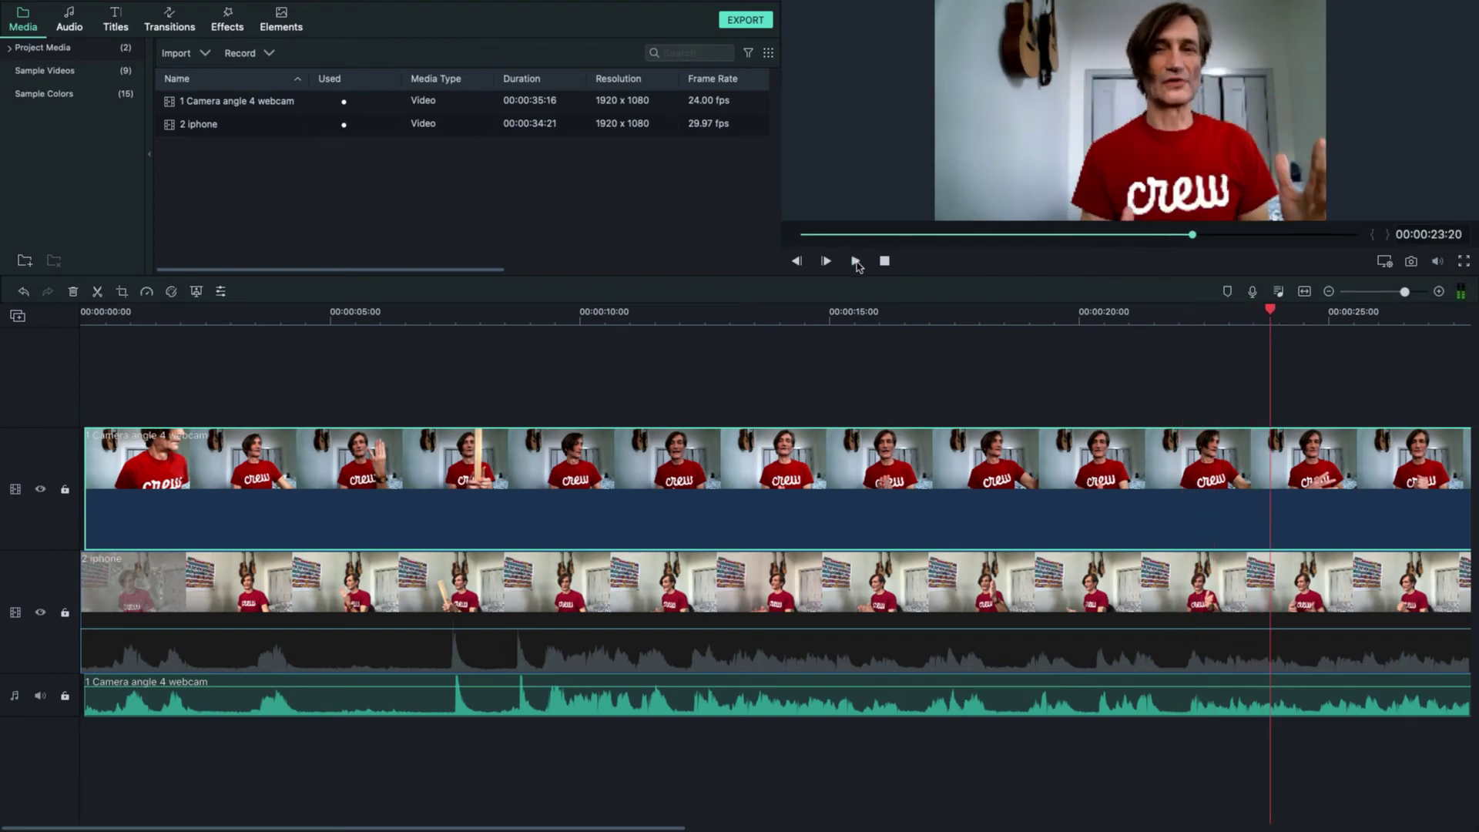
pyautogui.click(856, 261)
pyautogui.click(1057, 319)
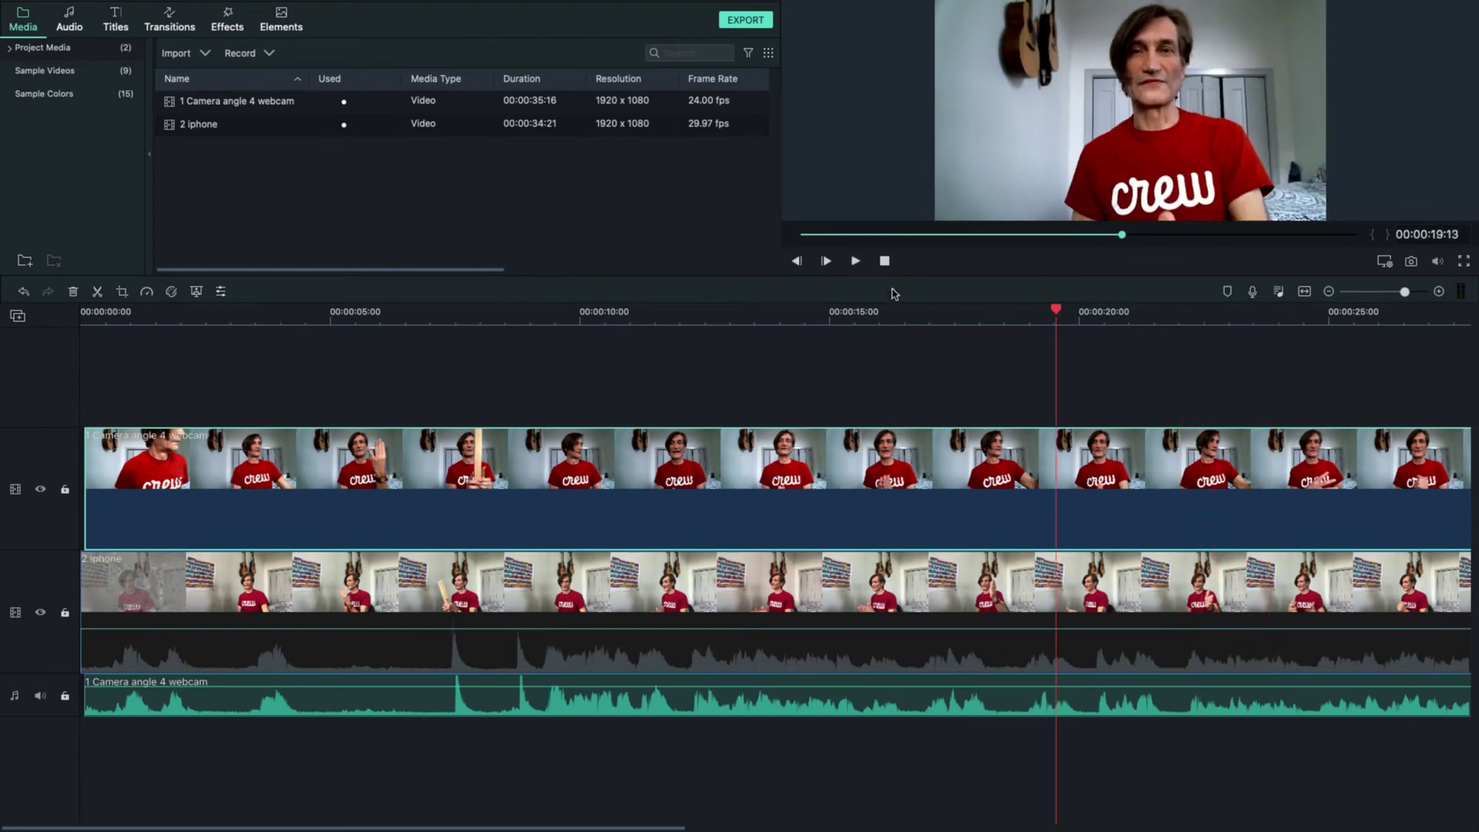
pyautogui.click(856, 262)
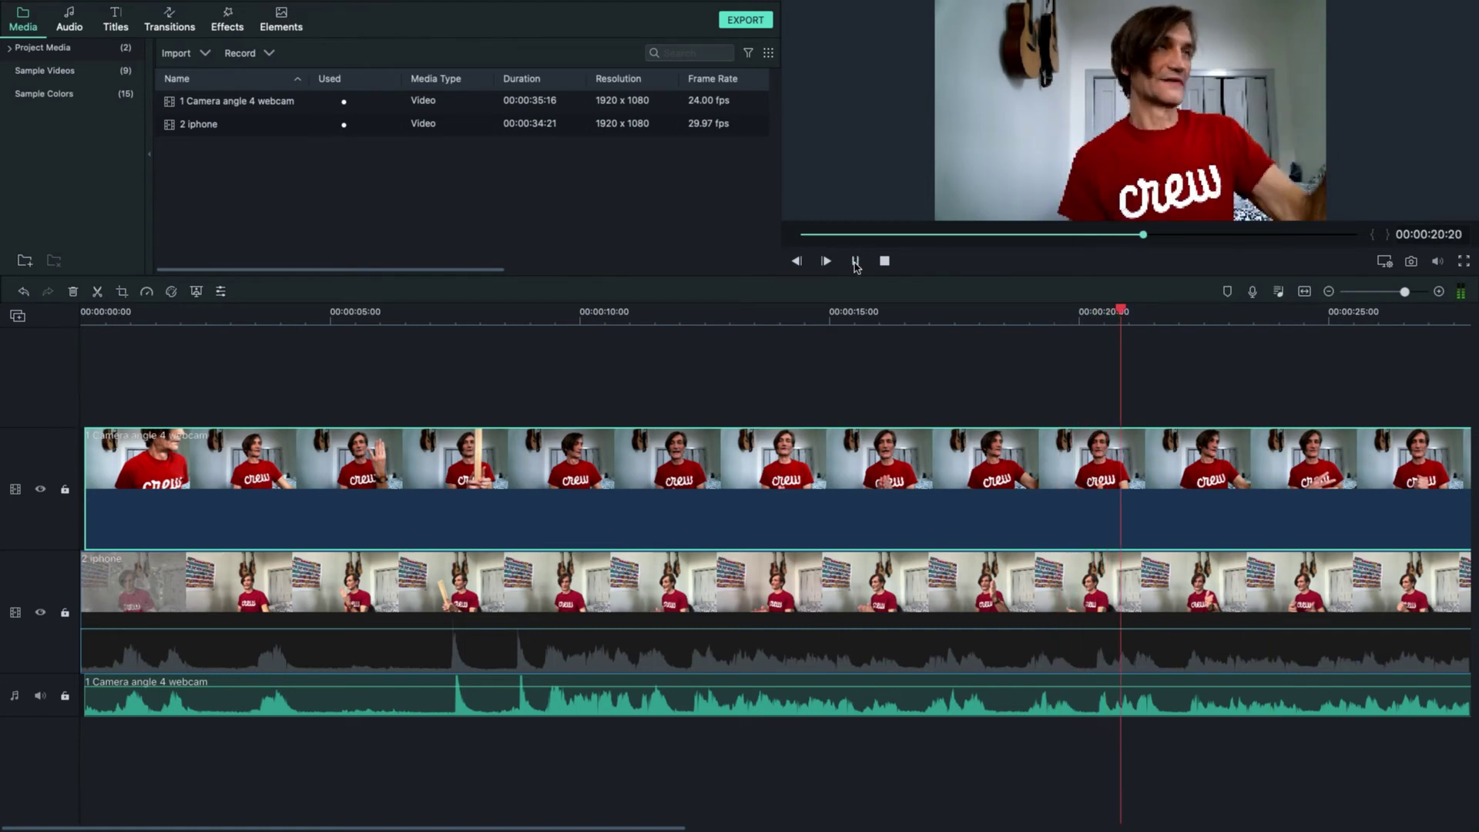
pyautogui.click(855, 262)
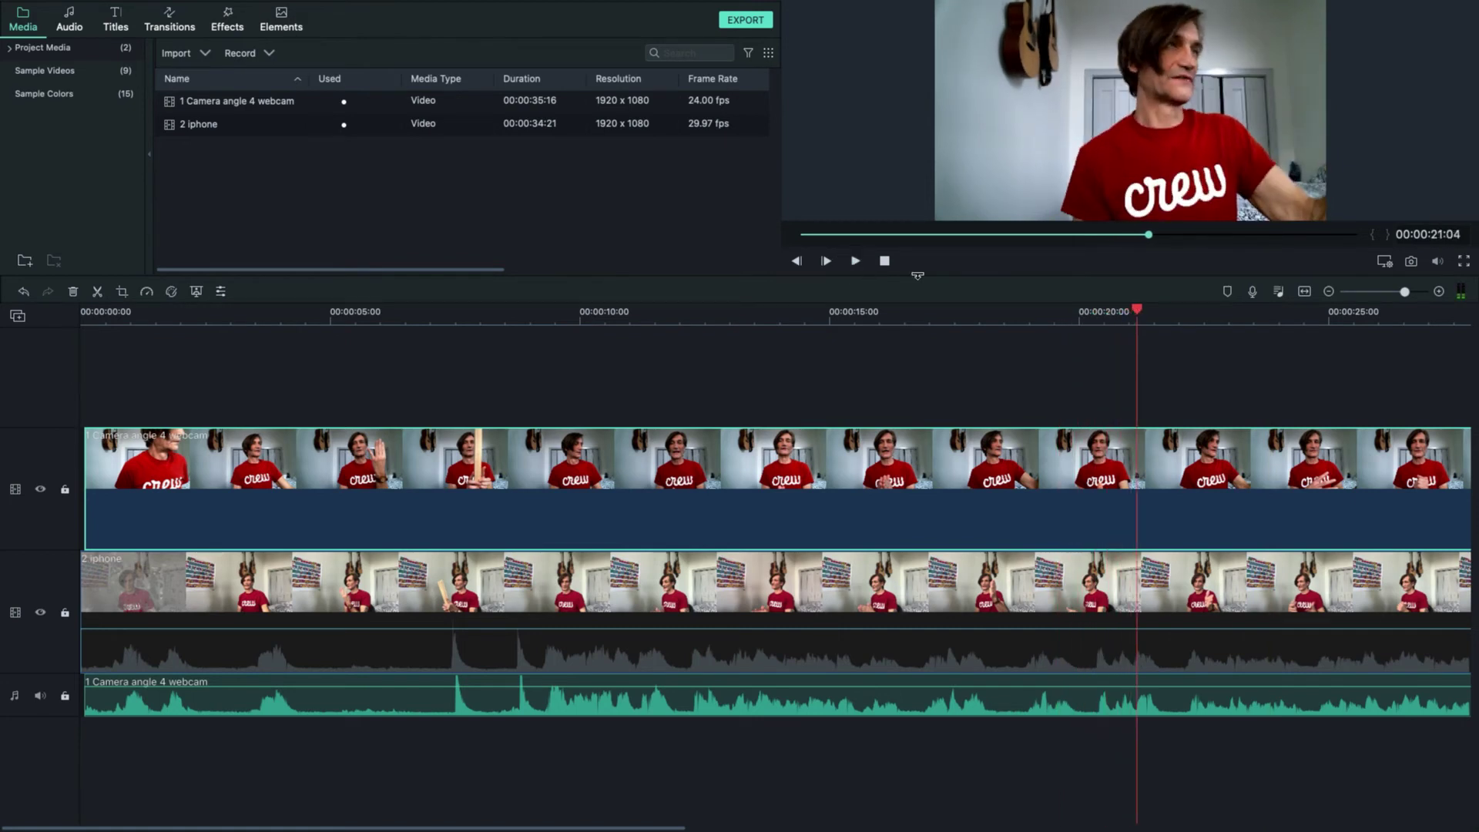
pyautogui.click(1106, 314)
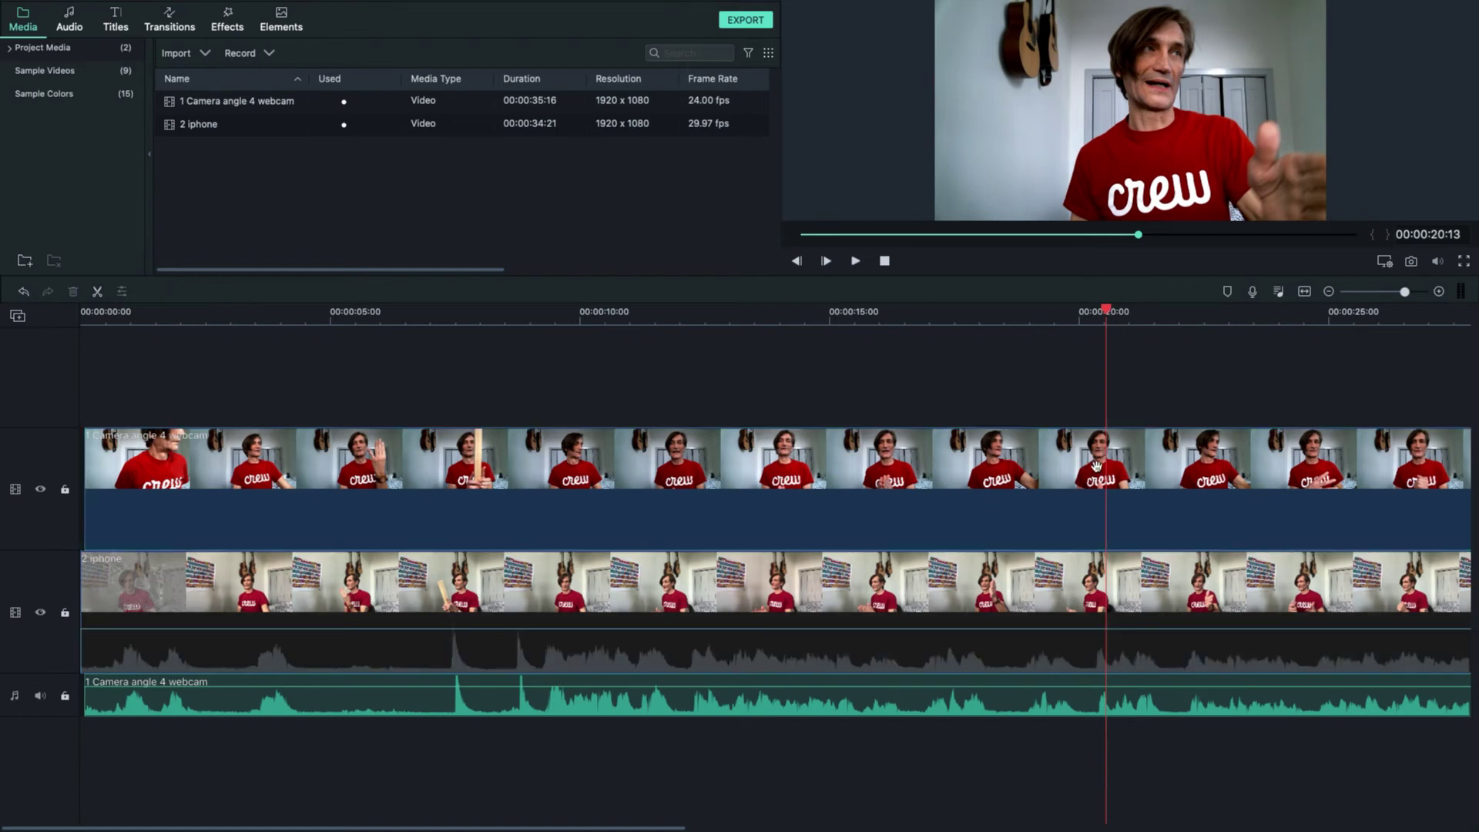
pyautogui.click(97, 291)
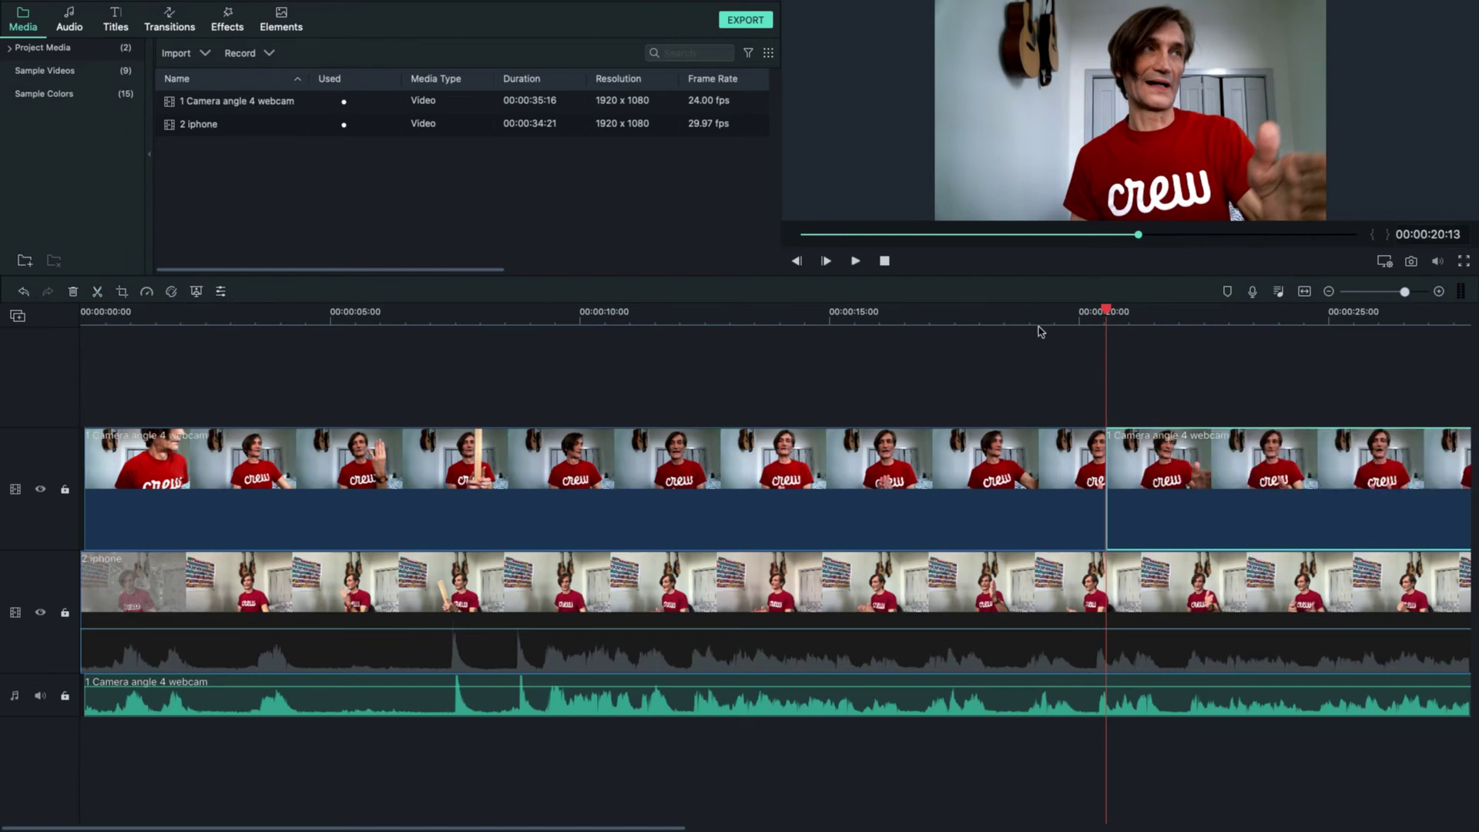
# - Split the webcam clip again at 00:00:22:19 and delete the middle piece
pyautogui.click(855, 262)
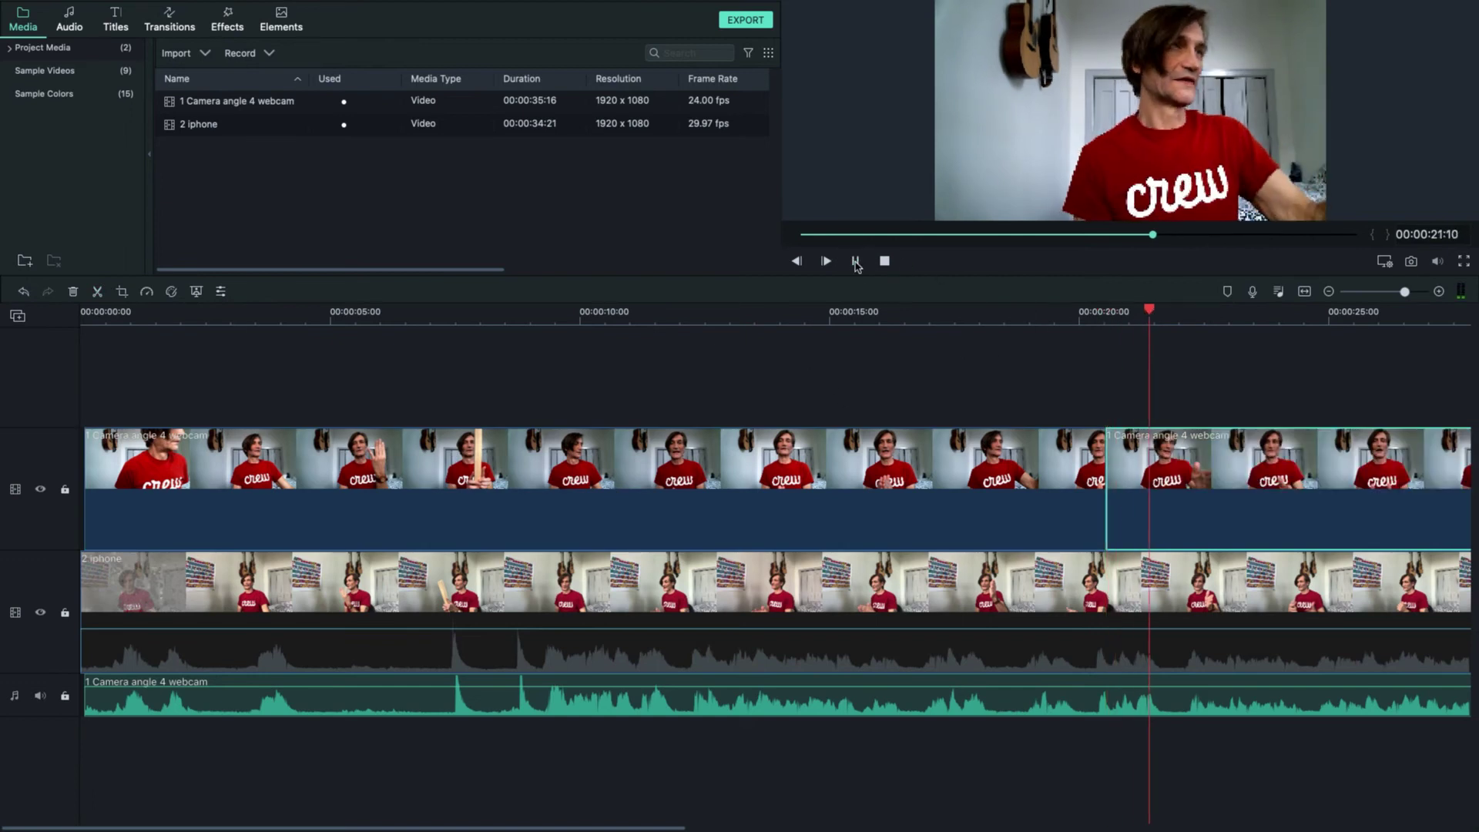
pyautogui.click(854, 261)
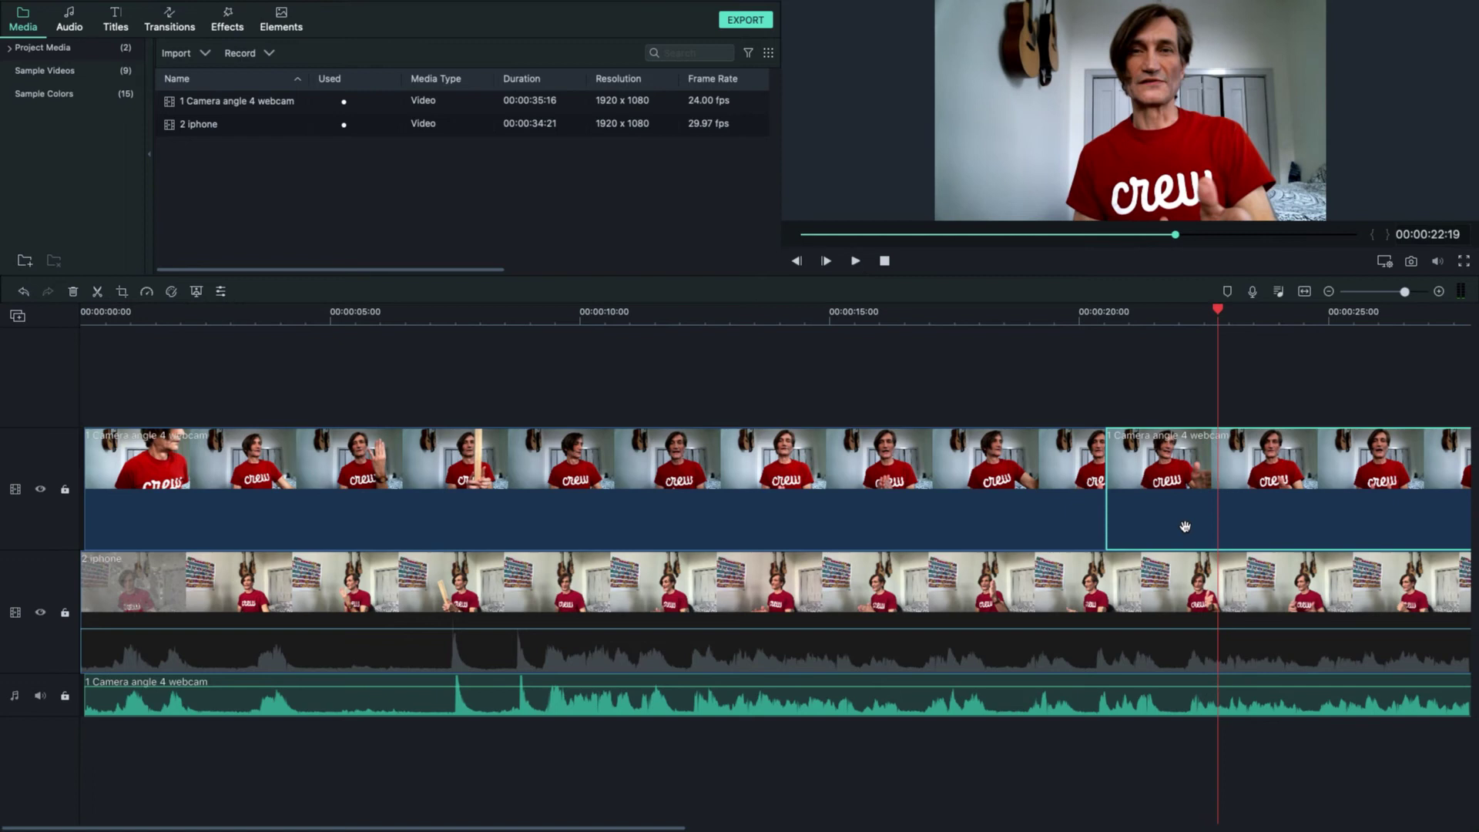
pyautogui.click(1181, 487)
pyautogui.click(92, 297)
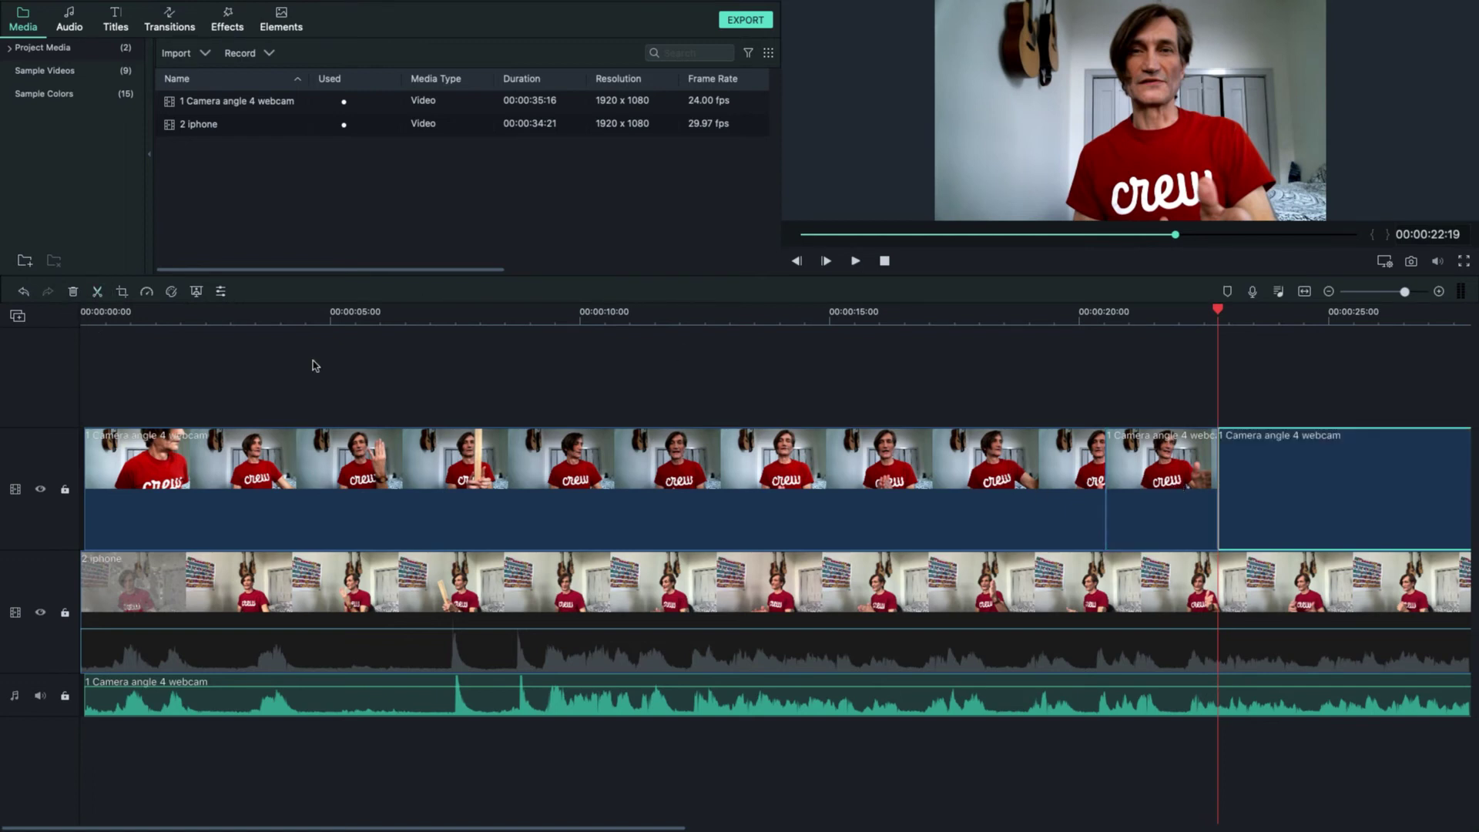
pyautogui.click(1194, 460)
pyautogui.press('Delete')
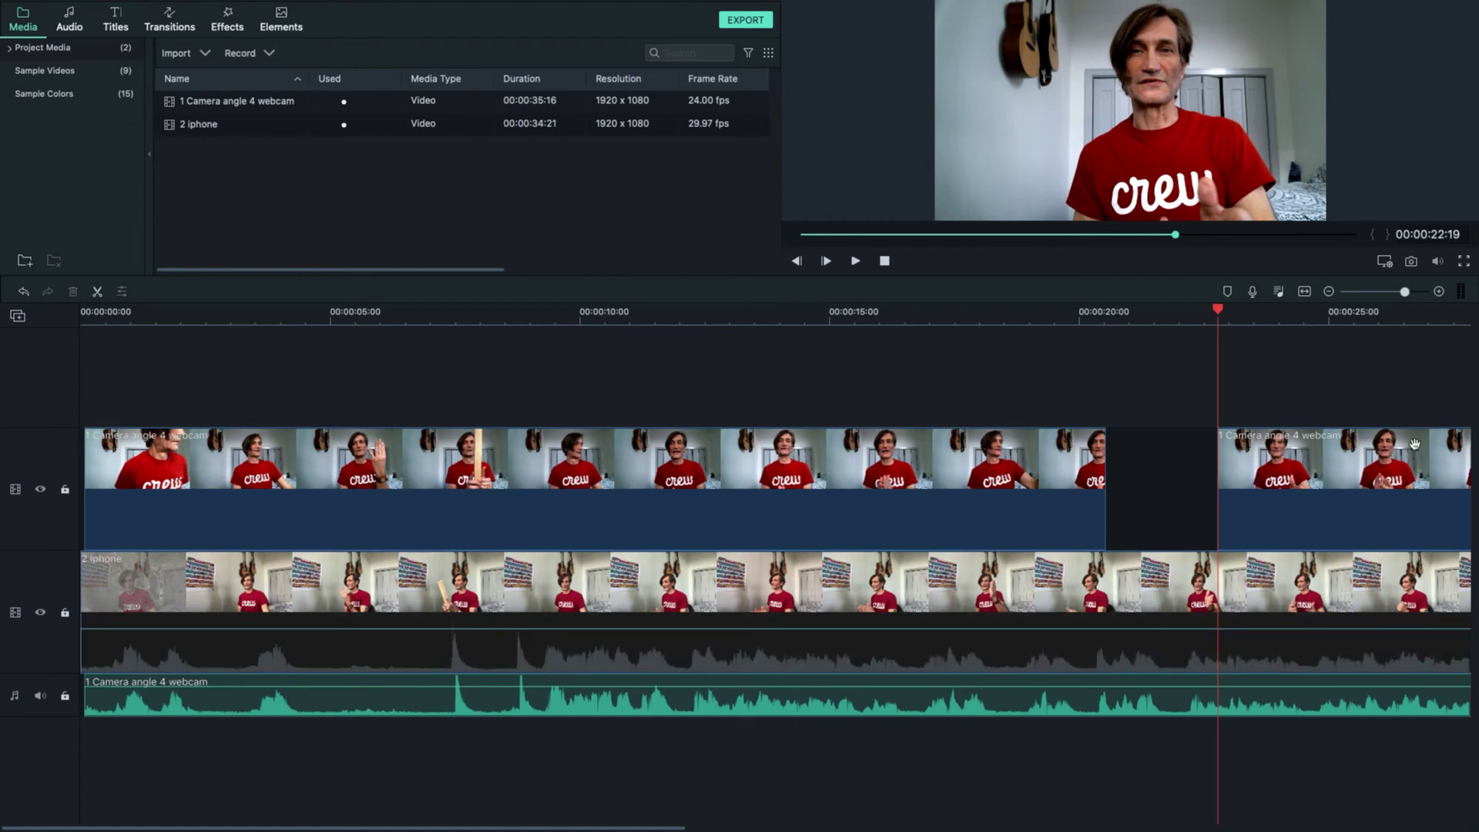
pyautogui.moveTo(1331, 9)
pyautogui.click(854, 314)
pyautogui.click(855, 260)
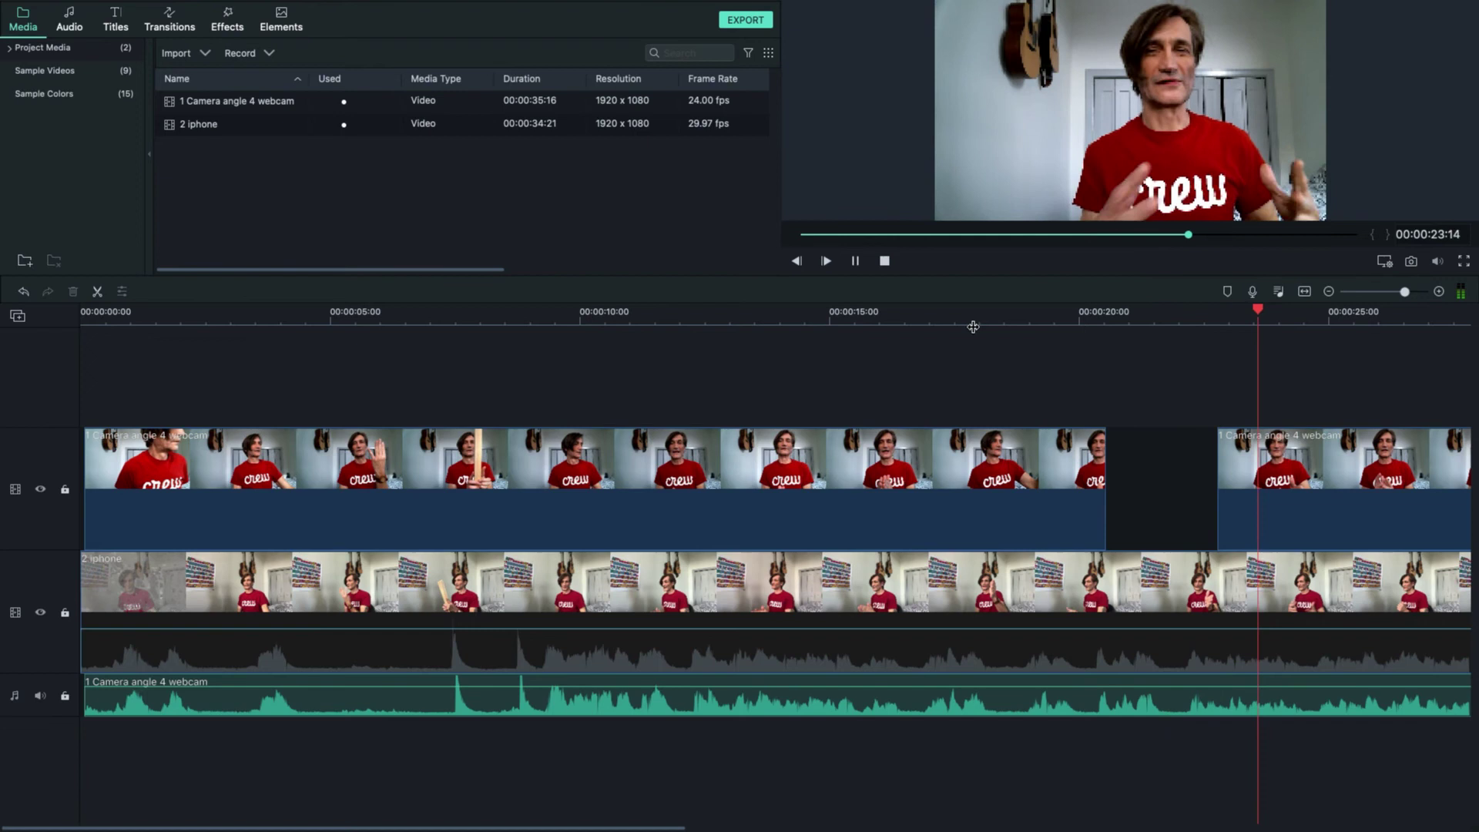
pyautogui.click(857, 262)
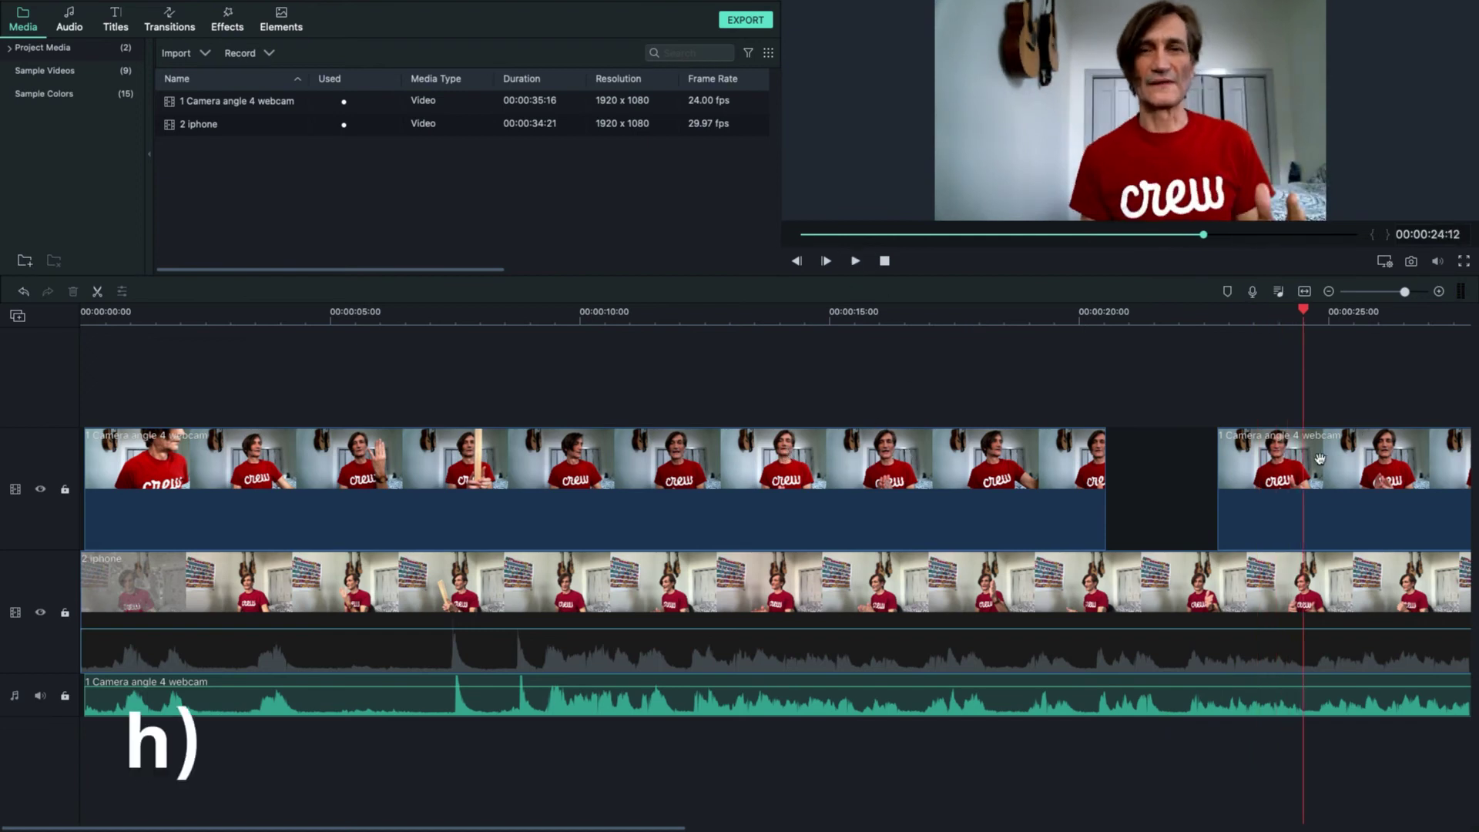
# - Split the first webcam clip at 00:00:16:23 with Ctrl+B
pyautogui.click(790, 311)
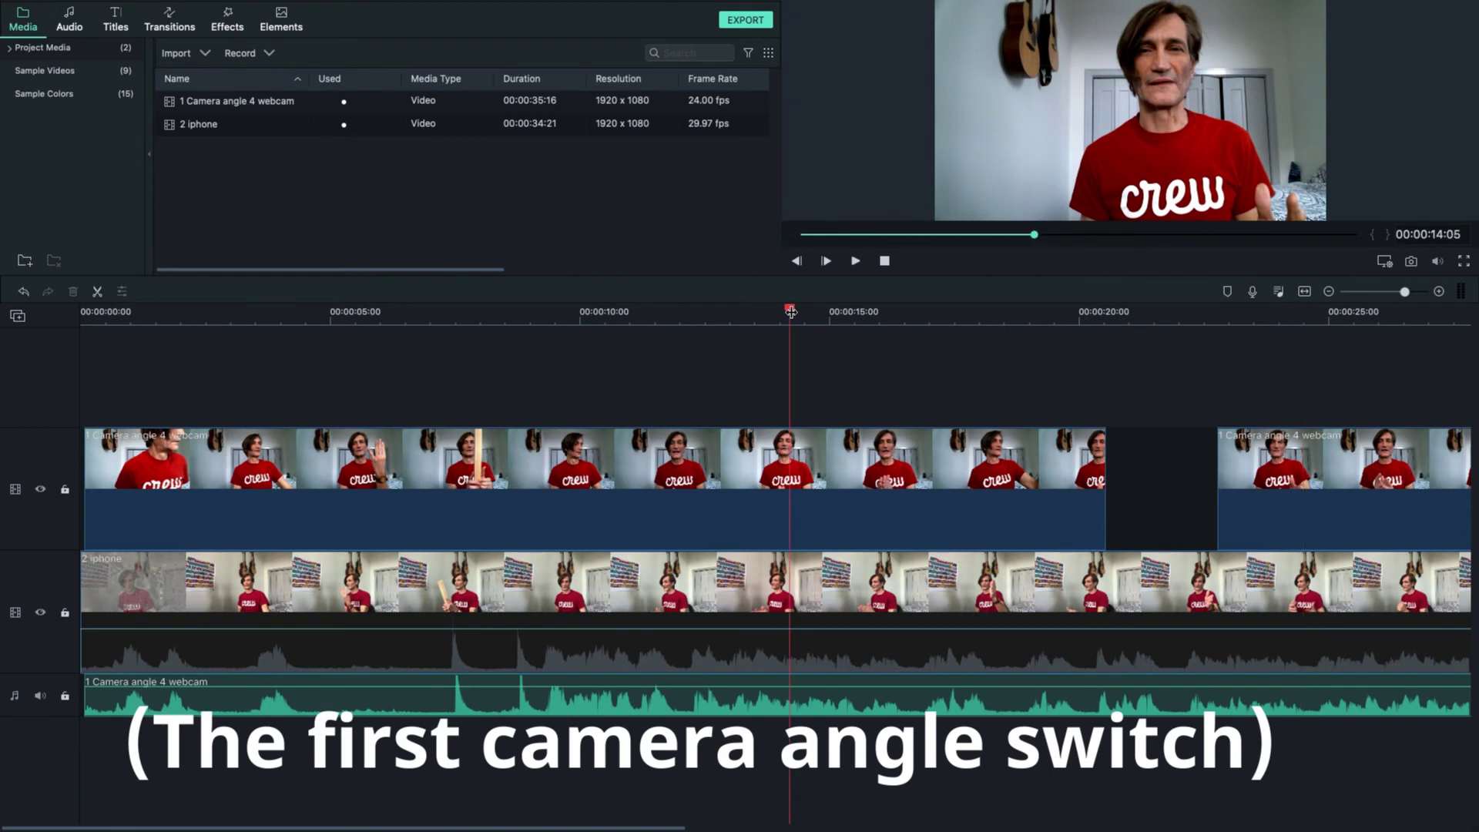
pyautogui.click(855, 261)
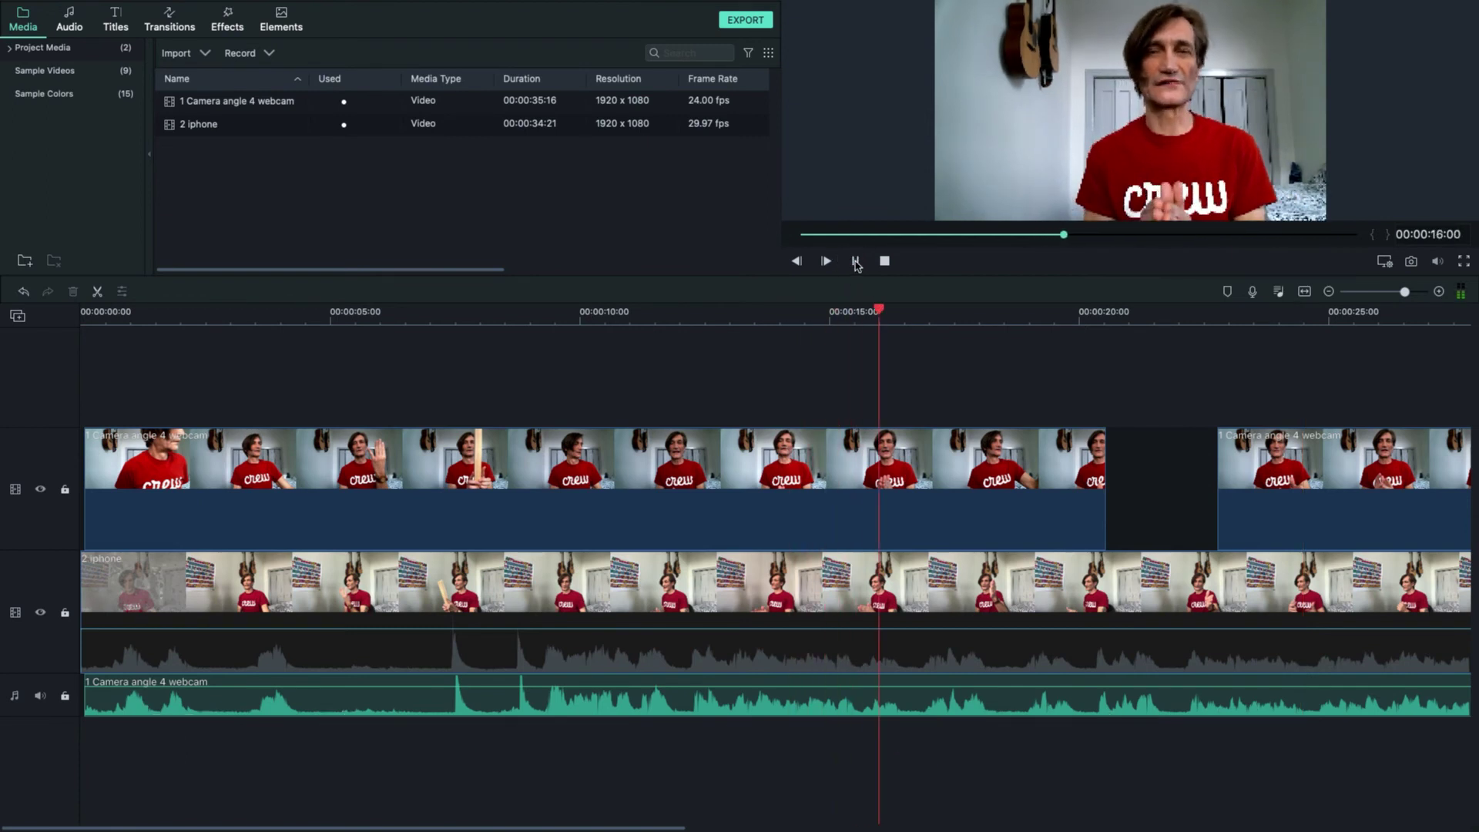
pyautogui.click(854, 262)
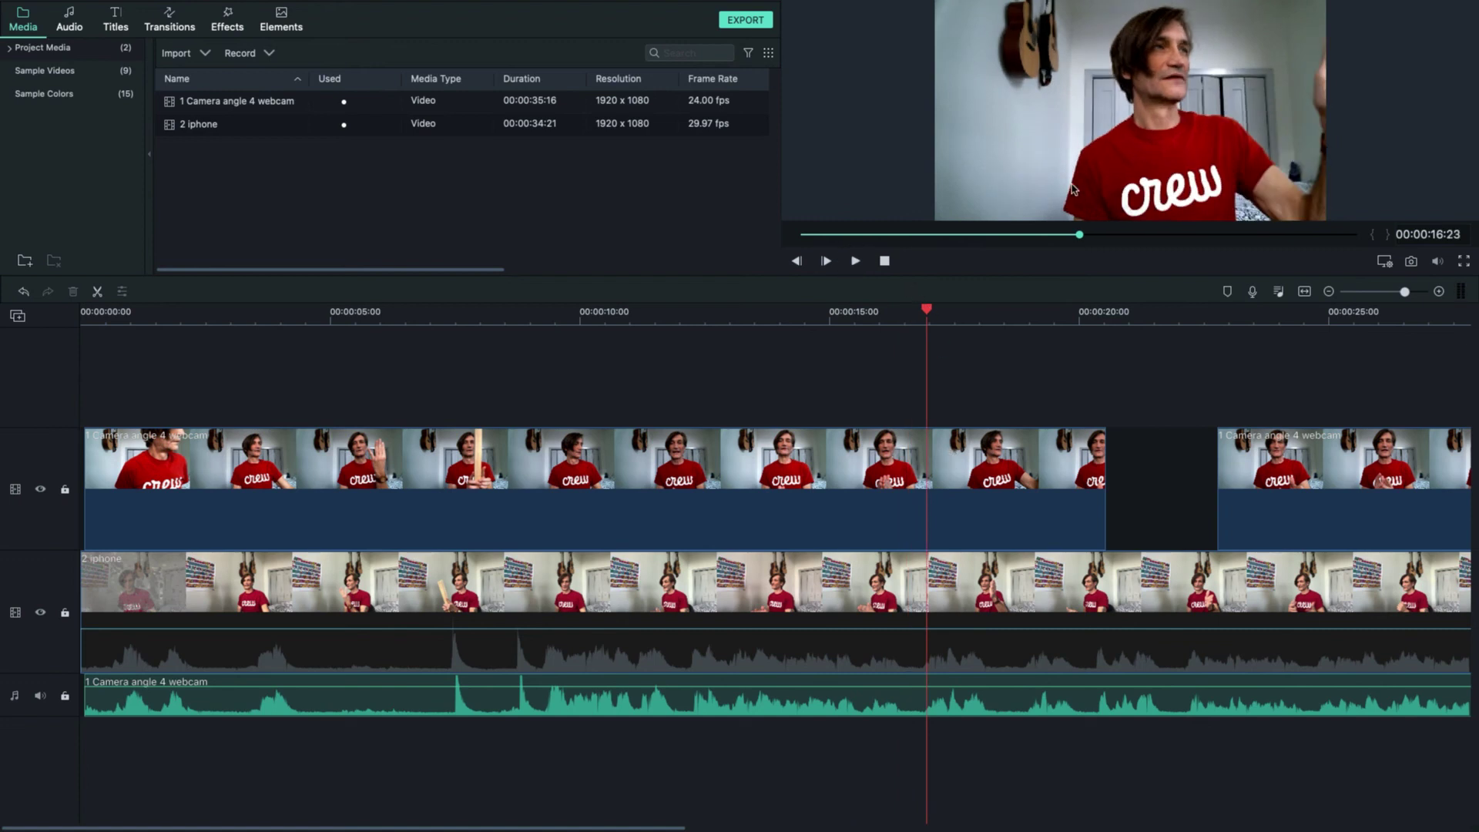
pyautogui.click(937, 449)
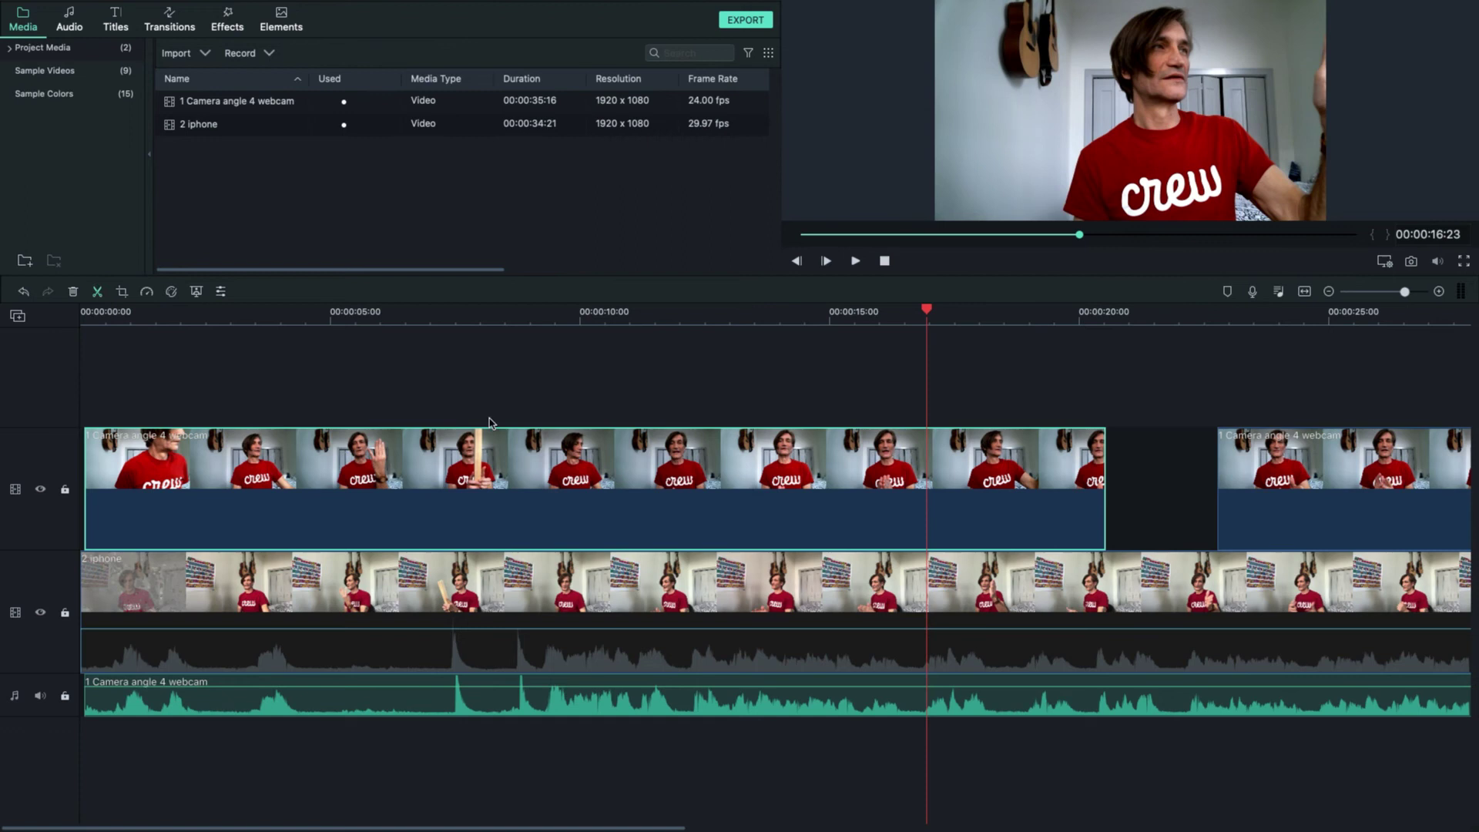
pyautogui.hotkey('ctrl', 'b')
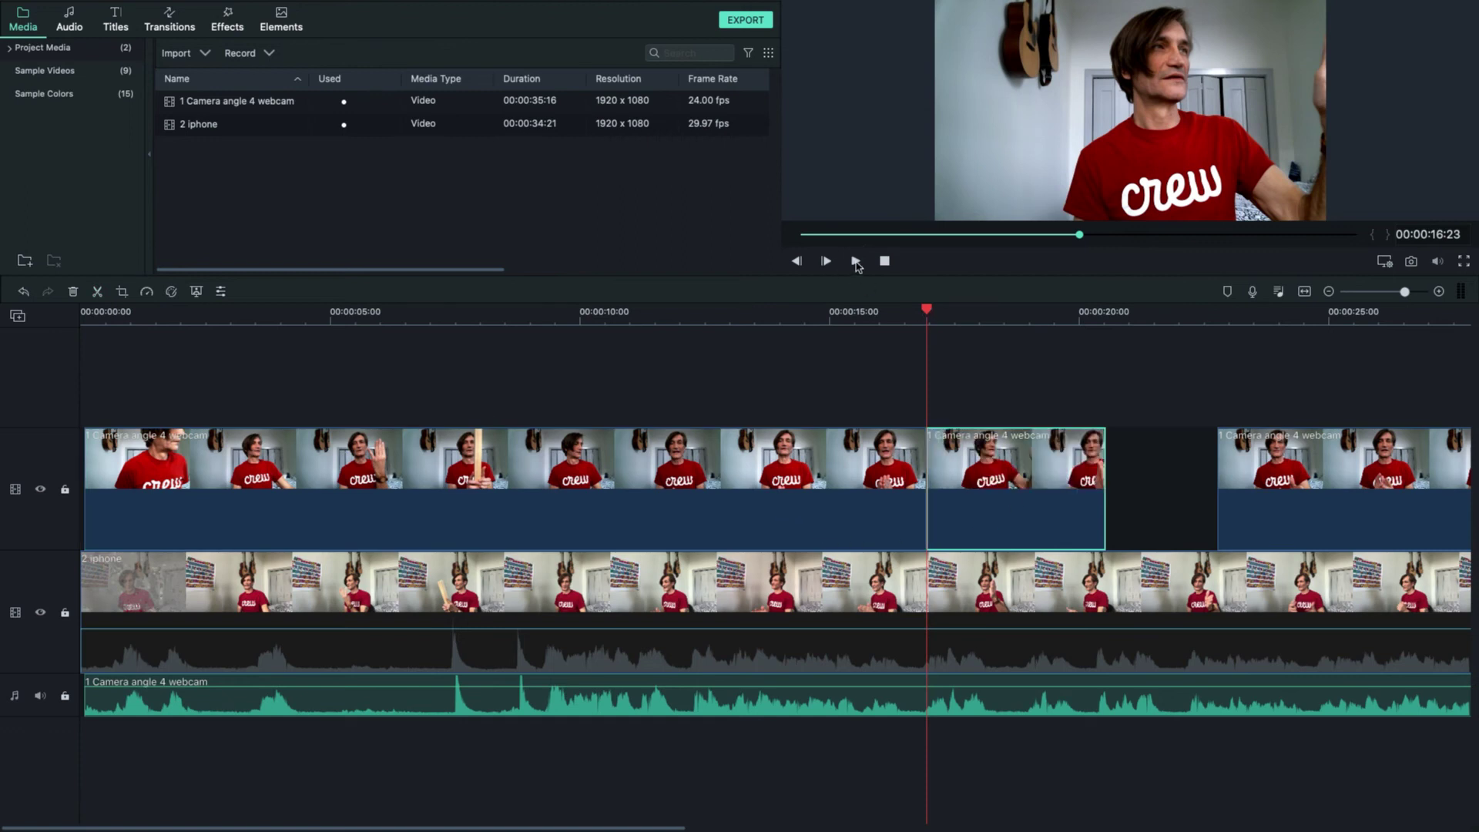
# - Split the webcam clip at 00:00:19:07 and delete the 16:23–19:07 piece
pyautogui.click(856, 261)
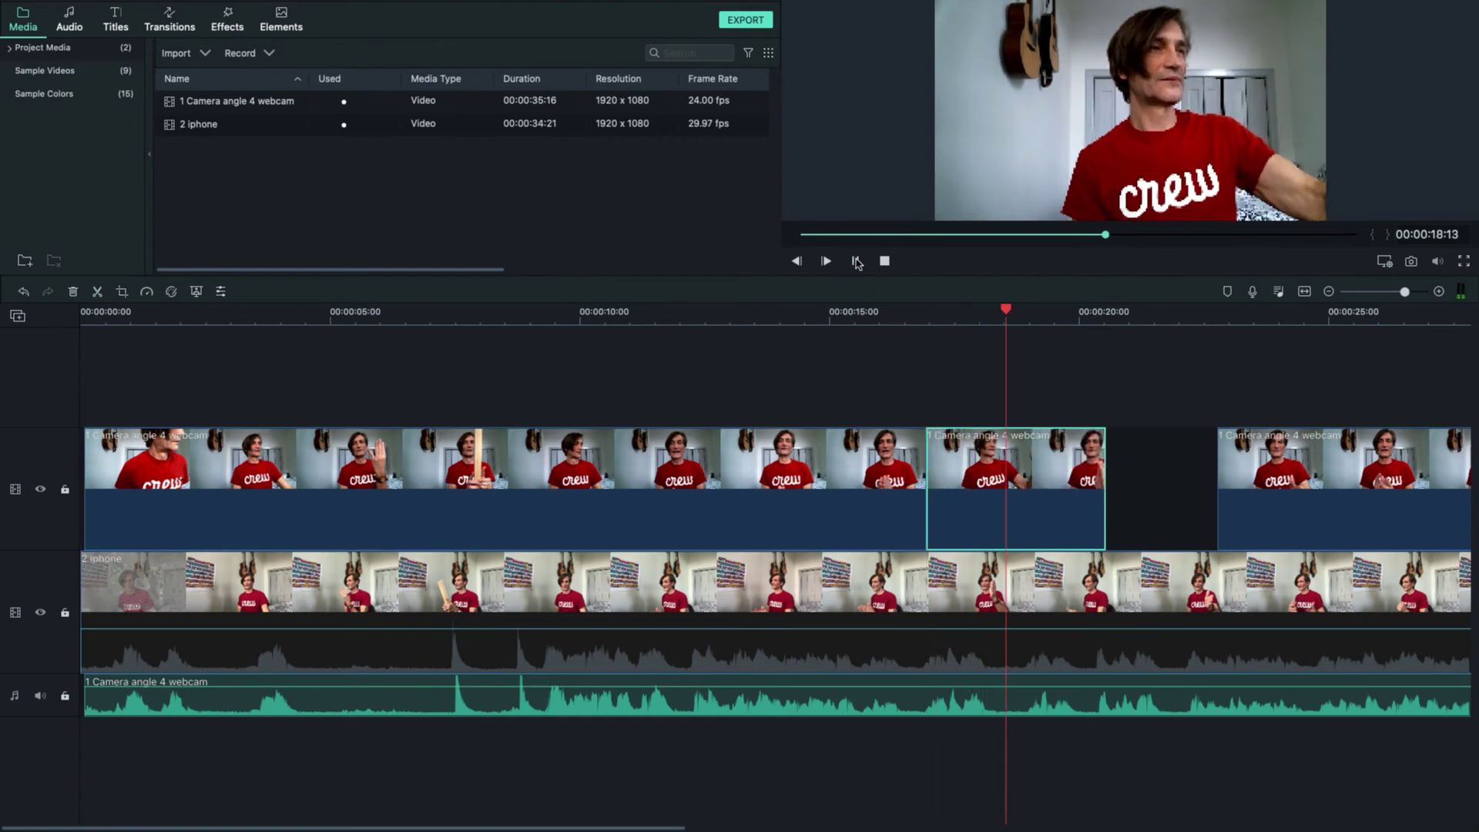
pyautogui.click(856, 261)
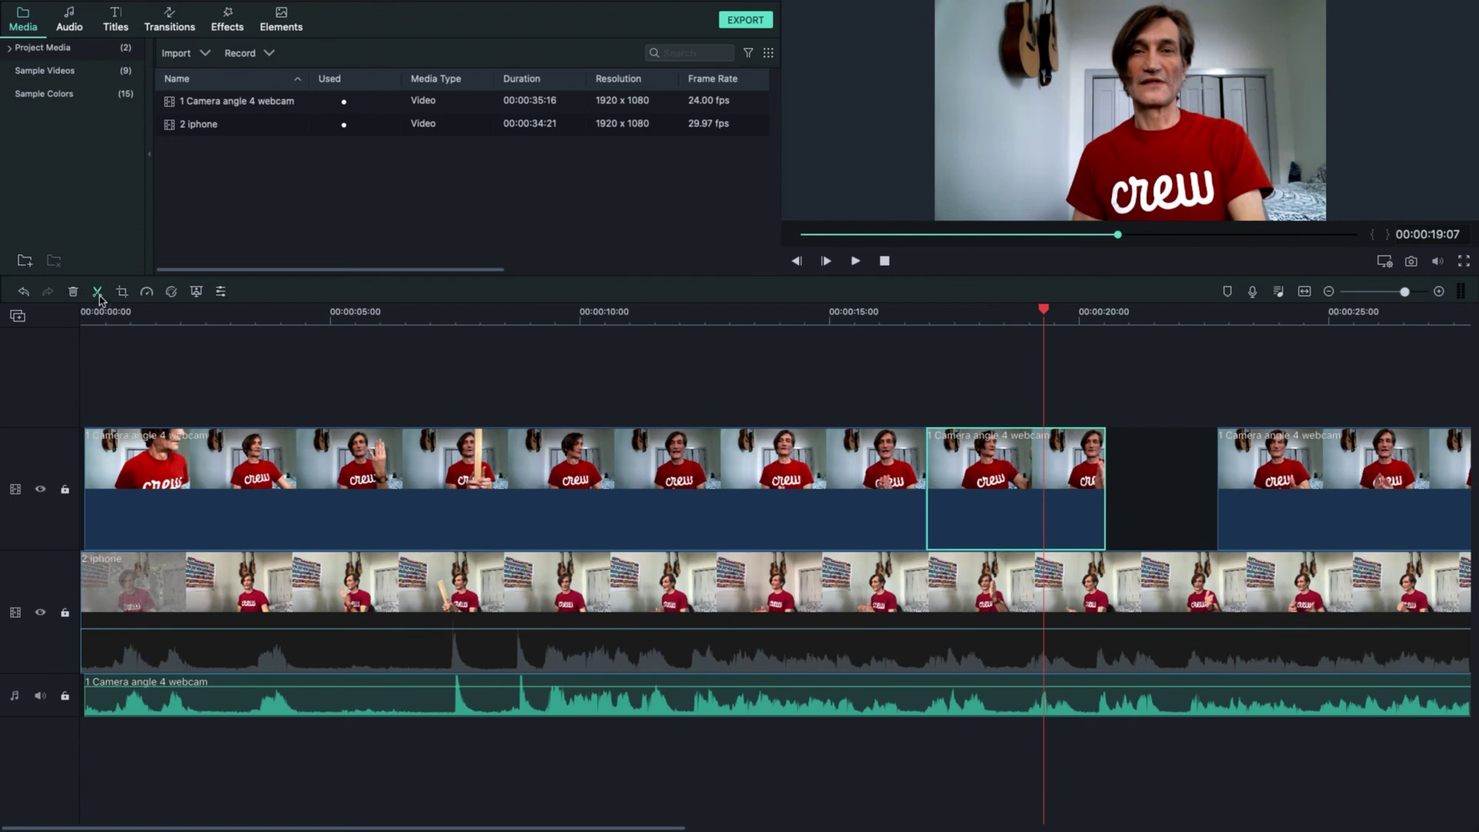
pyautogui.hotkey('ctrl', 'b')
pyautogui.click(848, 690)
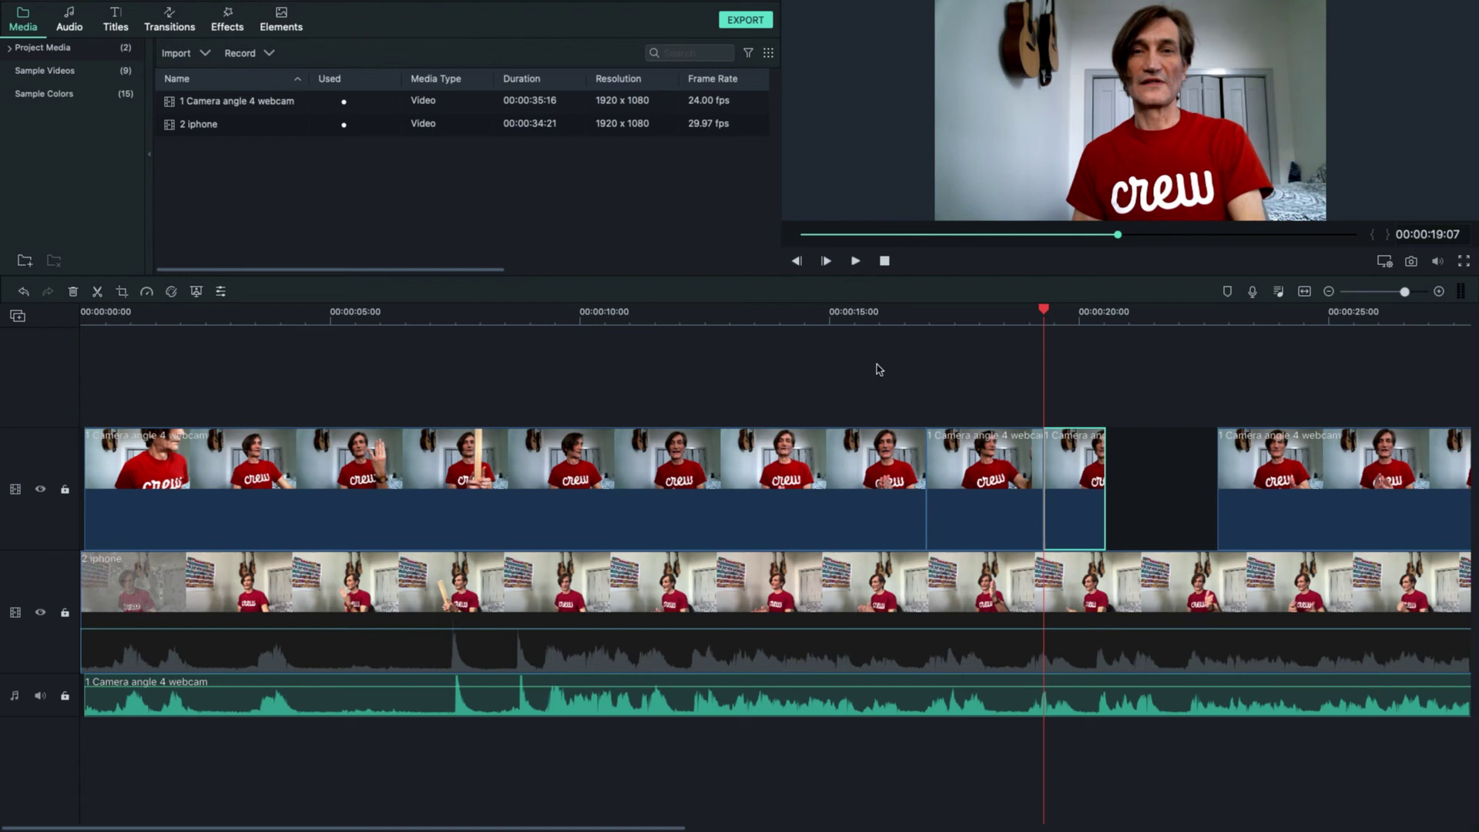
pyautogui.click(1010, 462)
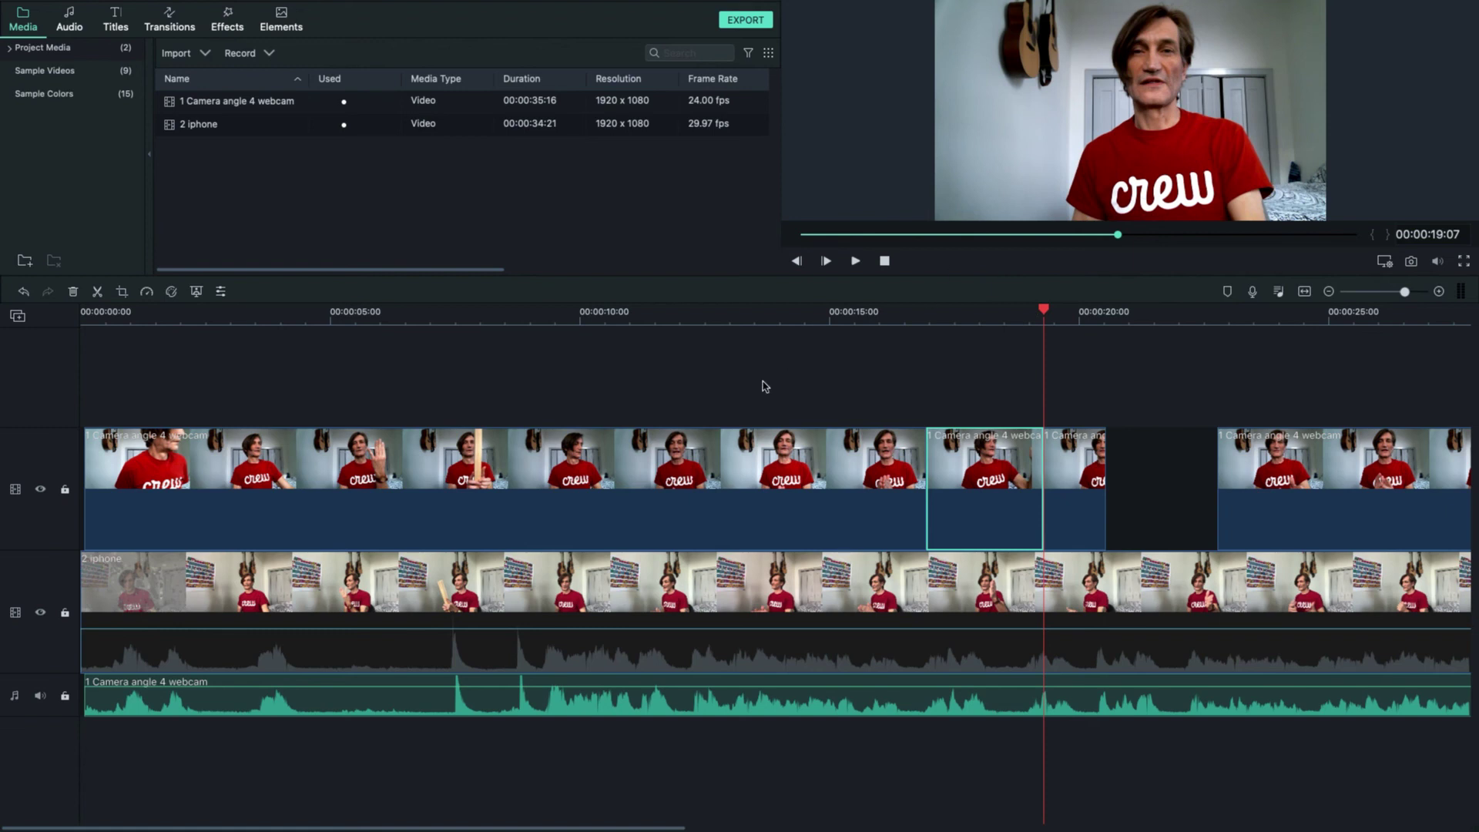
pyautogui.press('Delete')
pyautogui.click(799, 310)
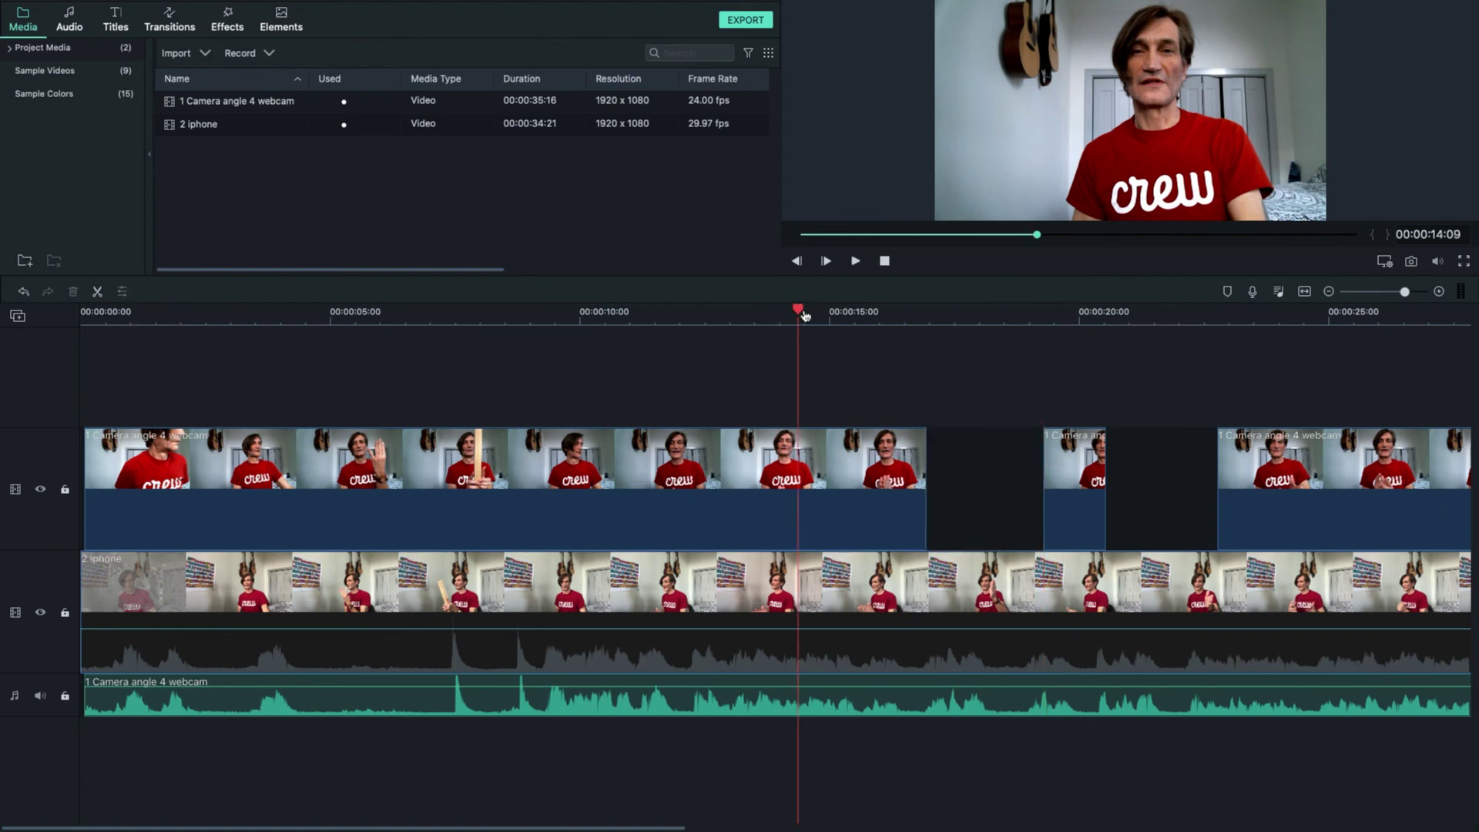
pyautogui.click(856, 261)
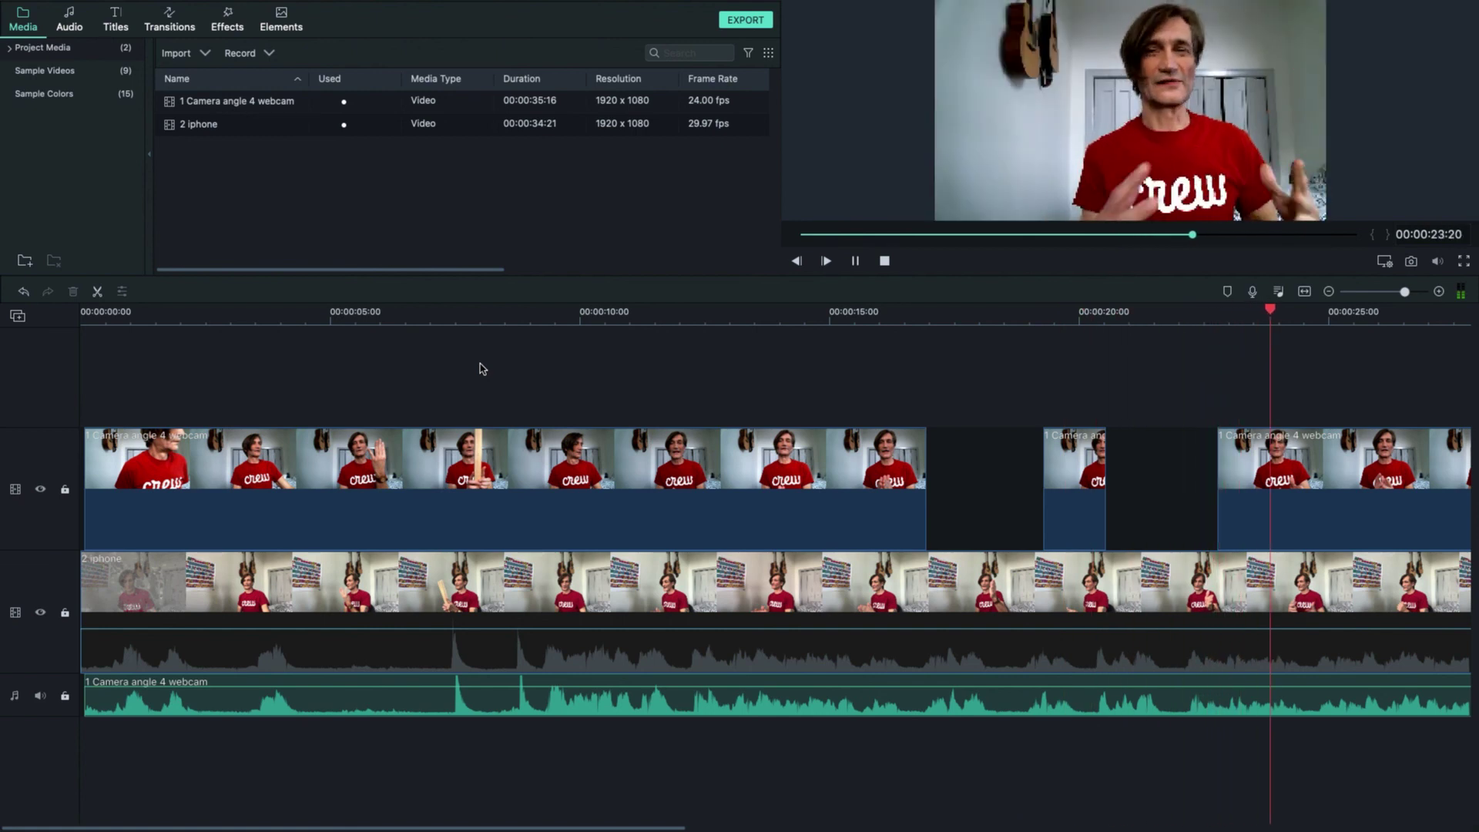
pyautogui.click(856, 261)
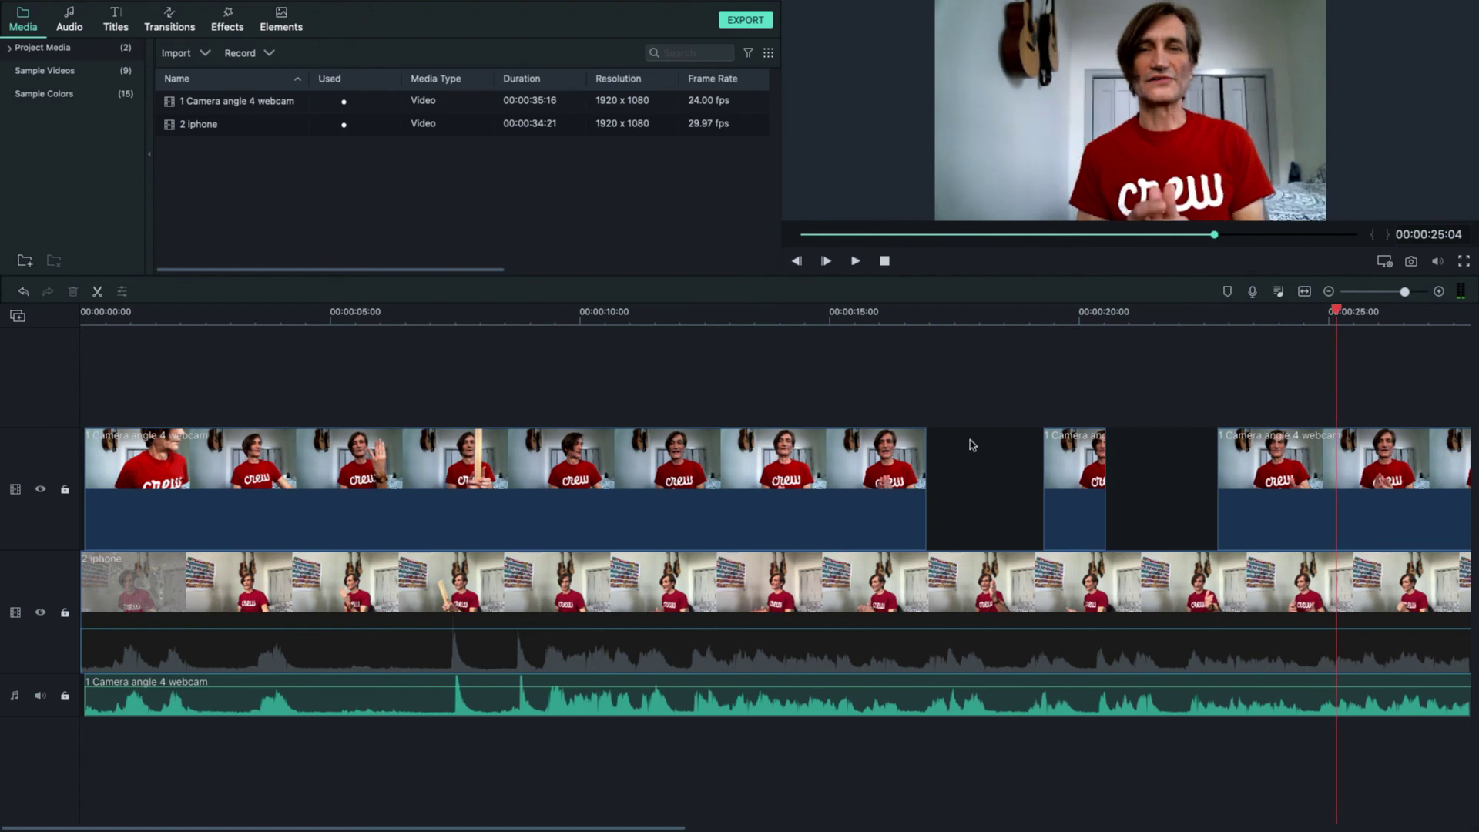